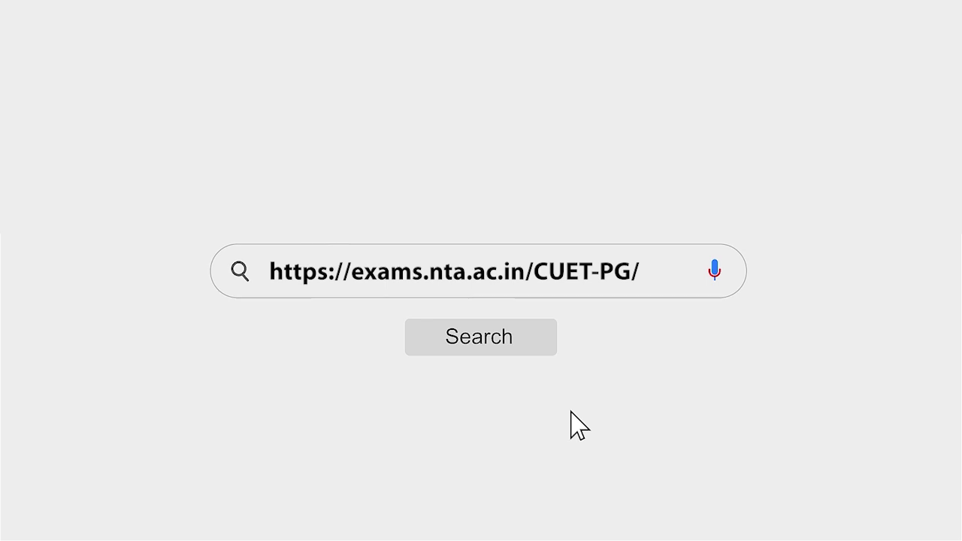
Start a new-candidate registration on the CUET (PG) 2025 site and read through the downloaded information bulletin.
left_click(489, 342)
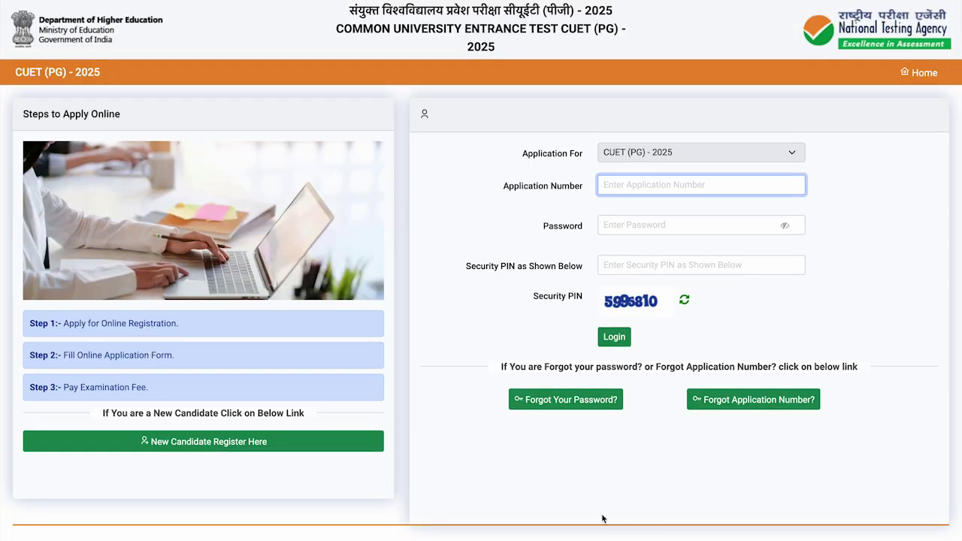
left_click(248, 445)
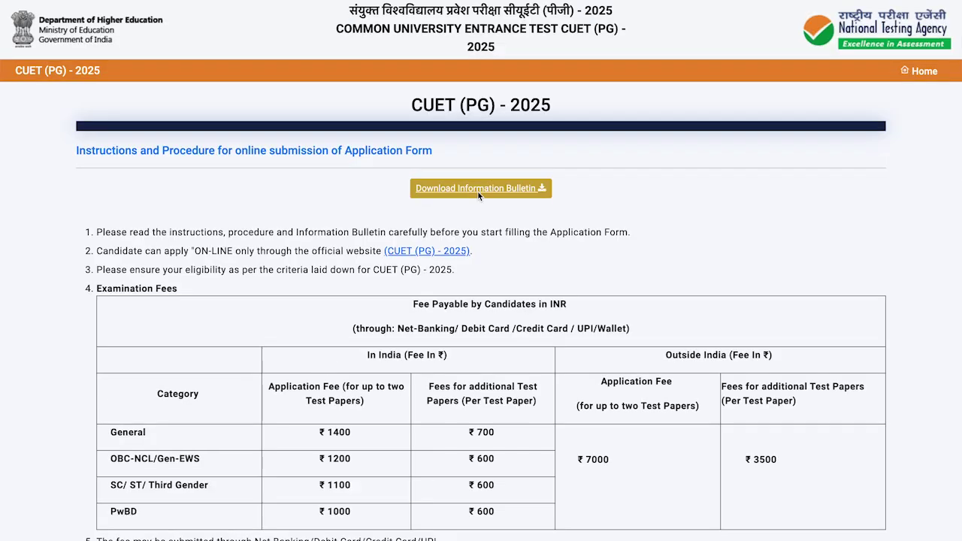
left_click(481, 102)
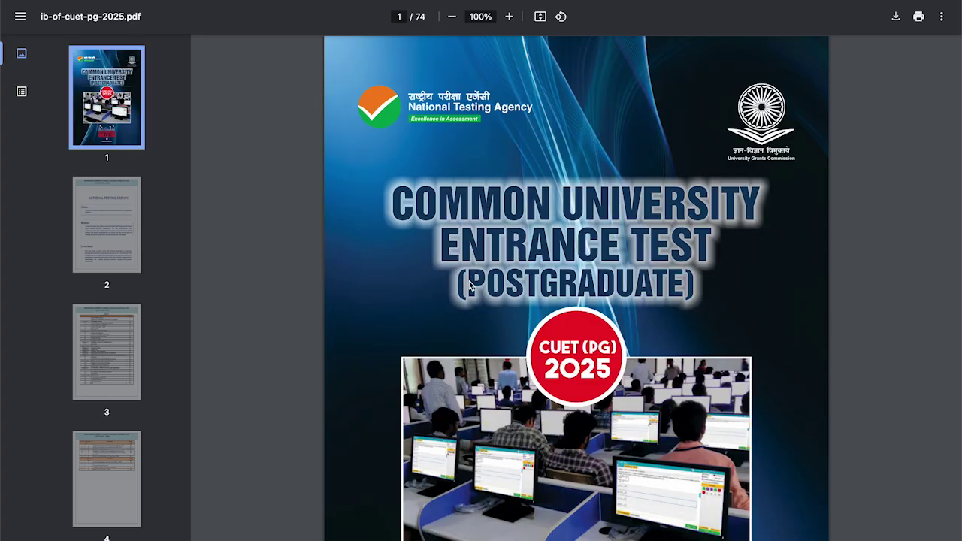
scroll(465, 197, "down", 8)
scroll(465, 197, "down", 15)
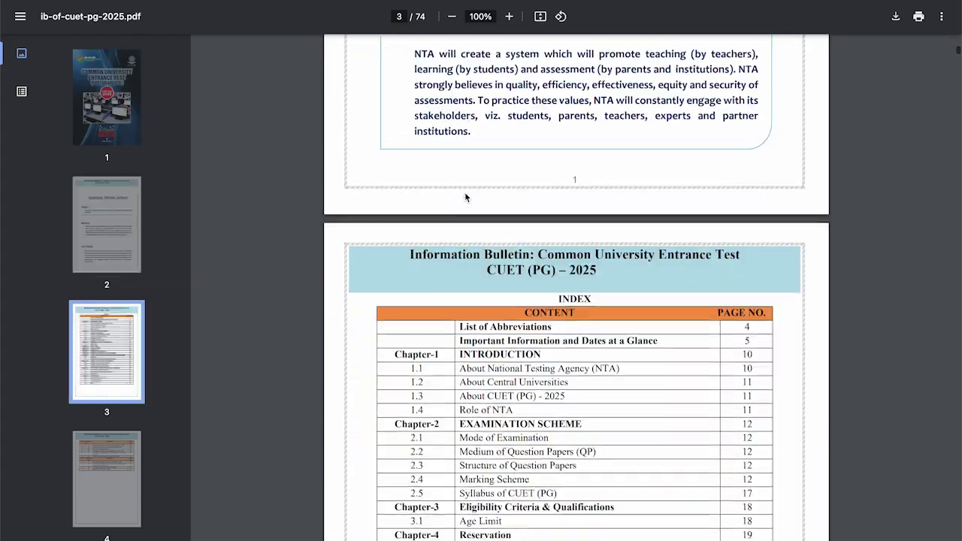
scroll(465, 197, "down", 10)
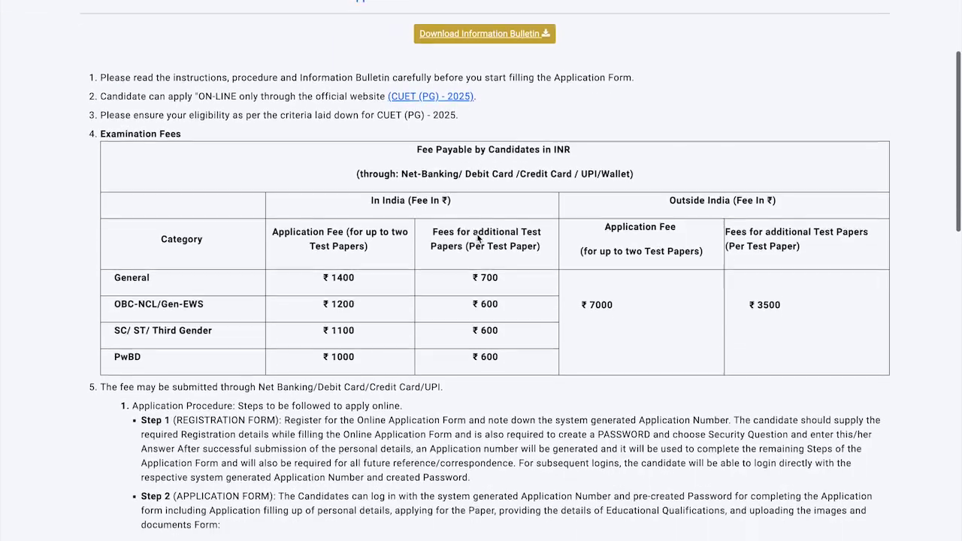
scroll(476, 238, "down", 4)
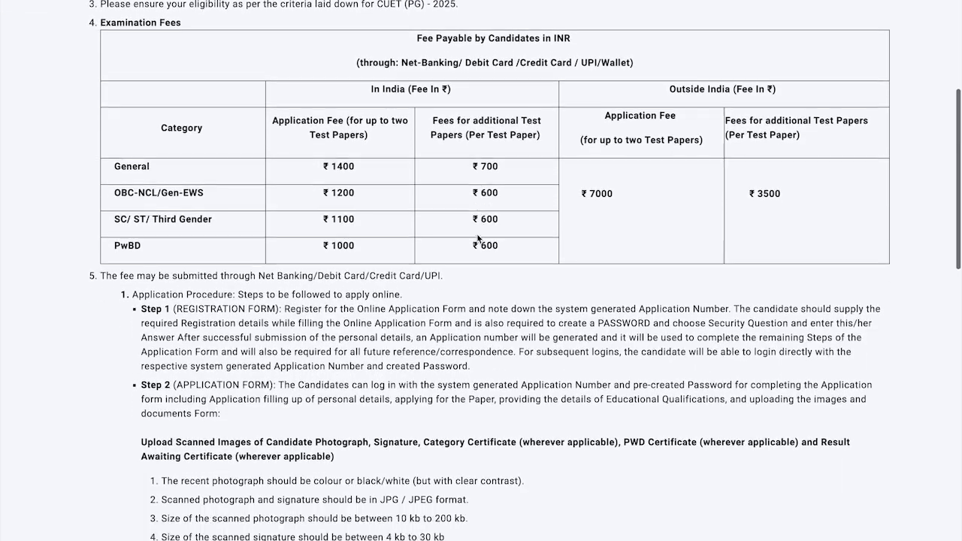
Tick the declaration that the information bulletin and instructions were read and understood.
scroll(477, 236, "down", 12)
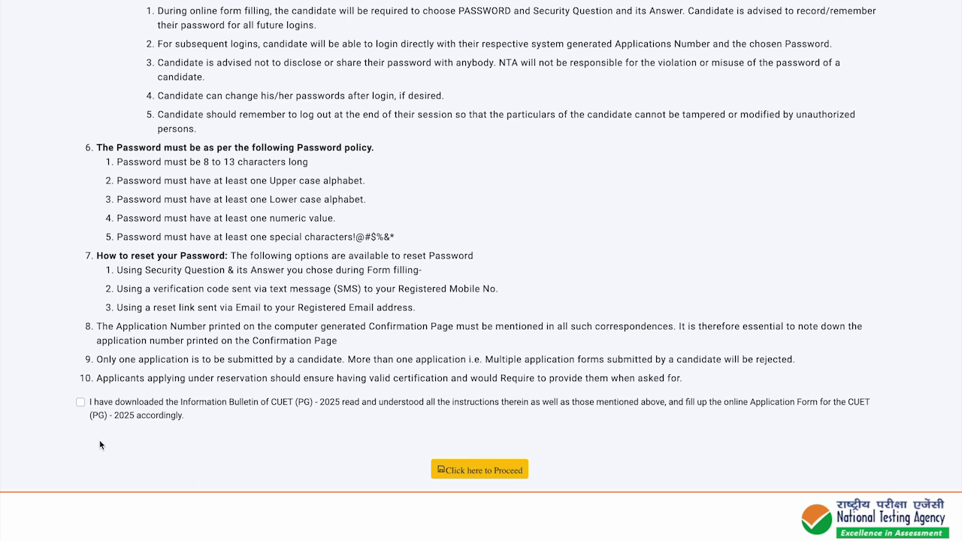
left_click(81, 403)
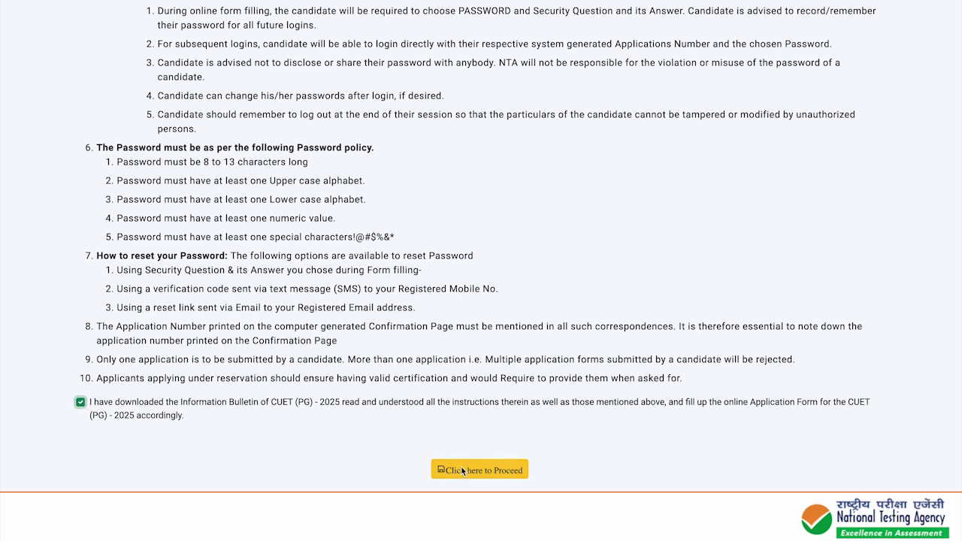
Proceed to the Login and Identification page and look over its identity-proof options.
left_click(510, 470)
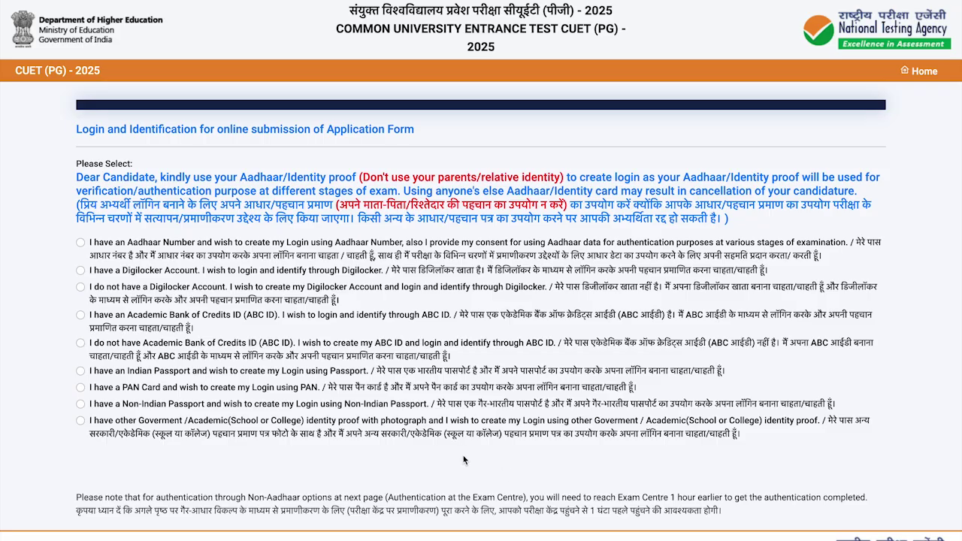
scroll(461, 455, "down", 1)
scroll(462, 455, "down", 1)
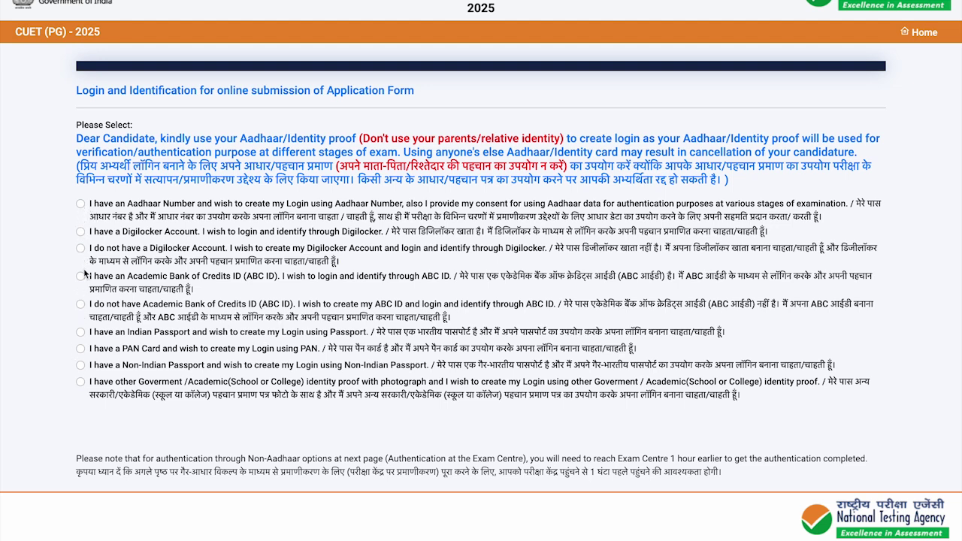
scroll(85, 284, "up", 1)
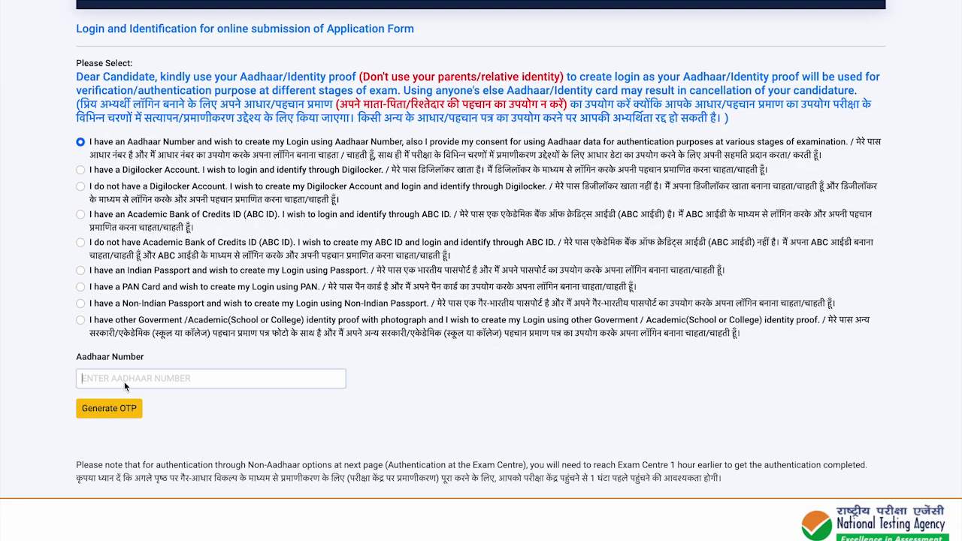
Choose Aadhaar login, enter the Aadhaar number, and validate the OTP received on the registered mobile.
left_click(126, 385)
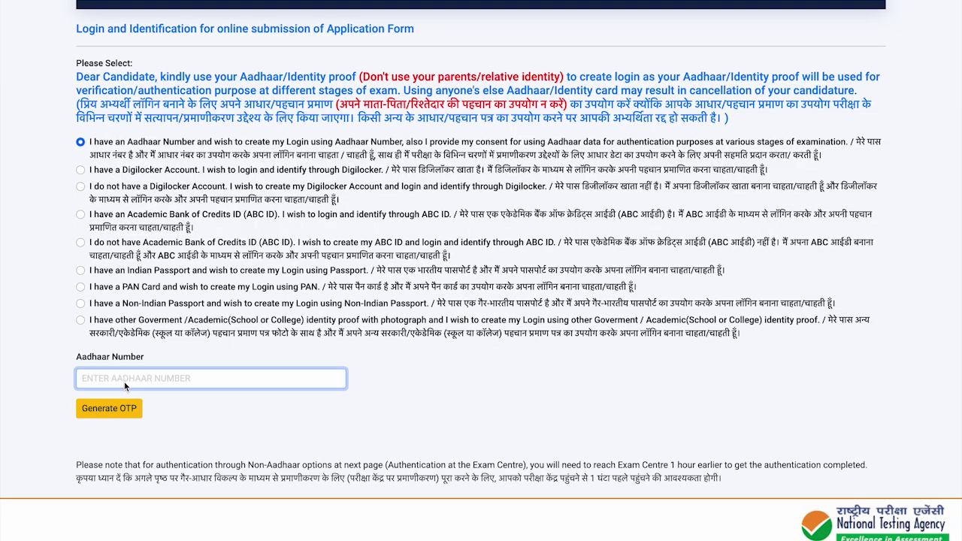
left_click(105, 409)
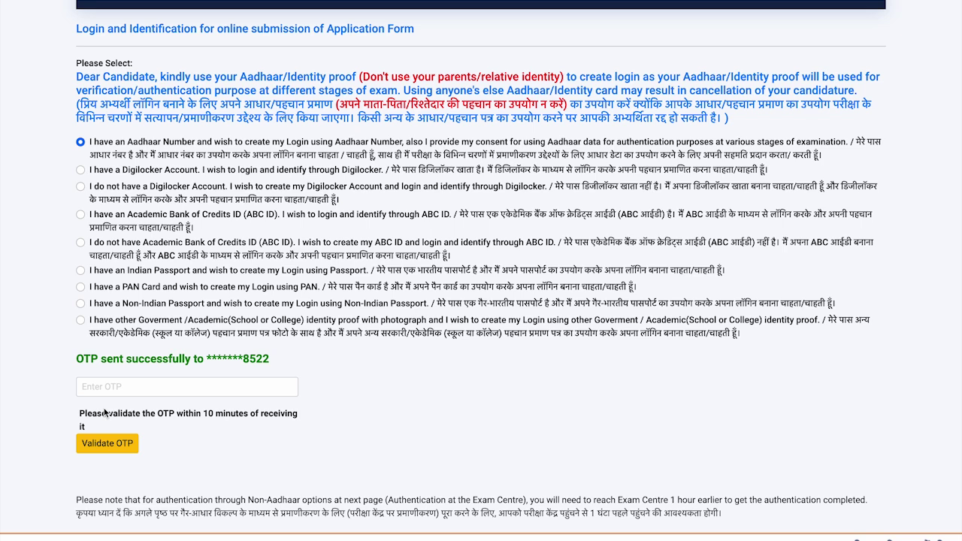
left_click(112, 386)
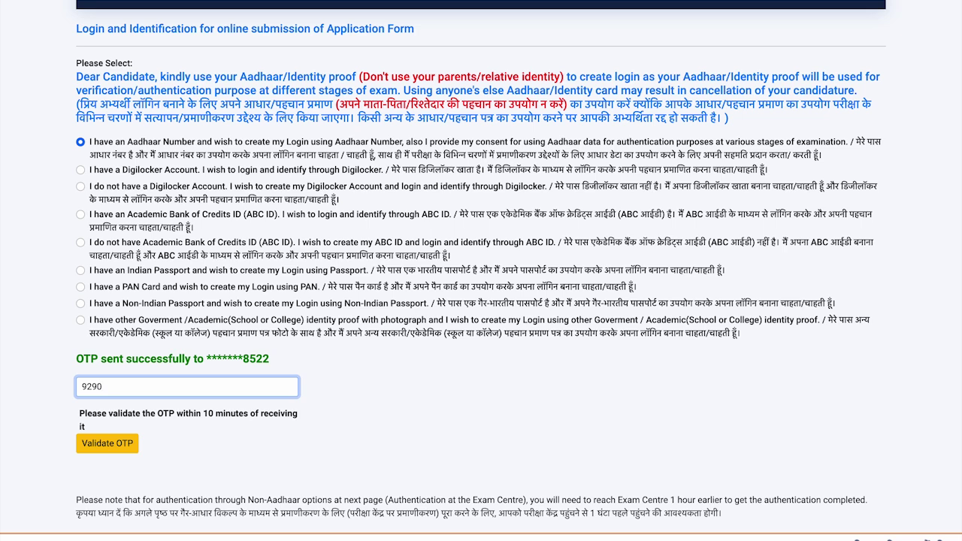
left_click(125, 443)
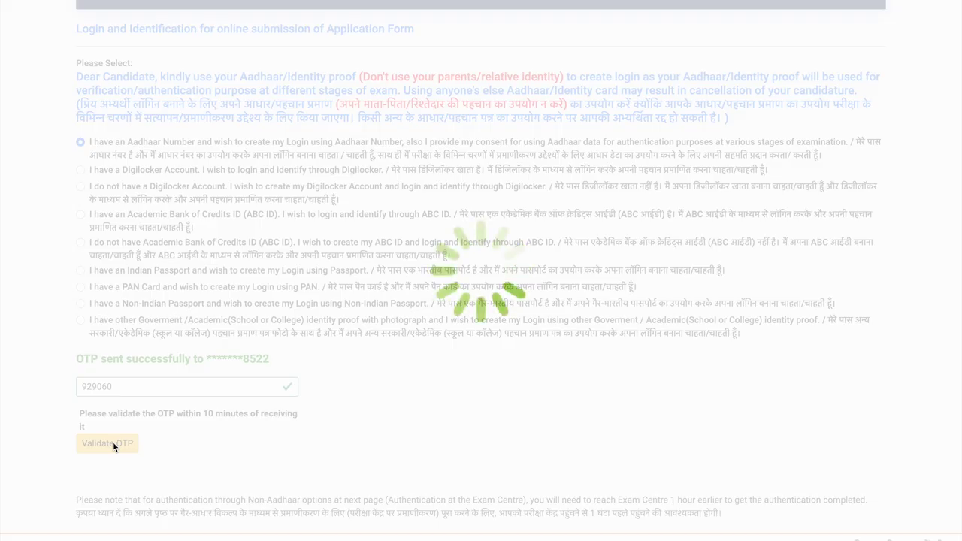
Enter the father's name and the mother's name in the Personal Details form.
scroll(336, 159, "down", 1)
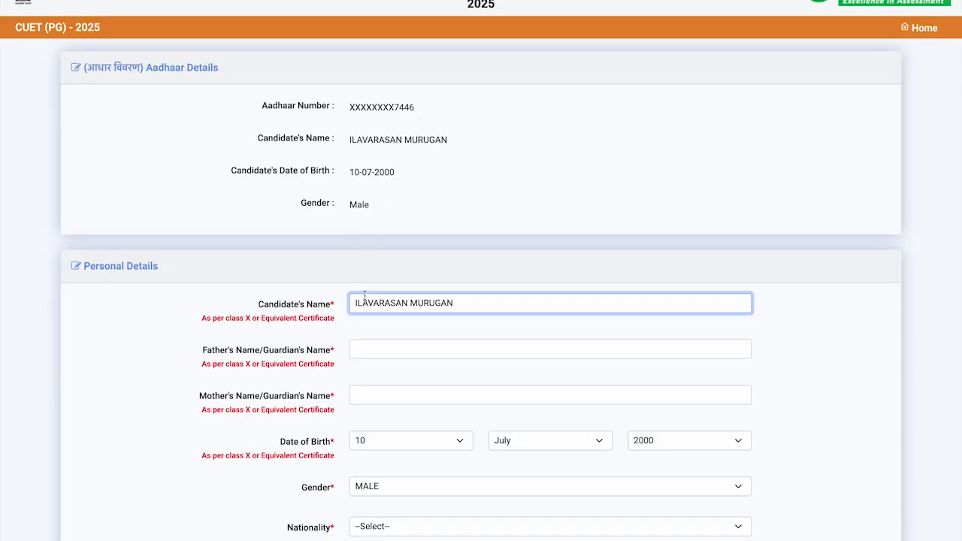
scroll(354, 383, "down", 5)
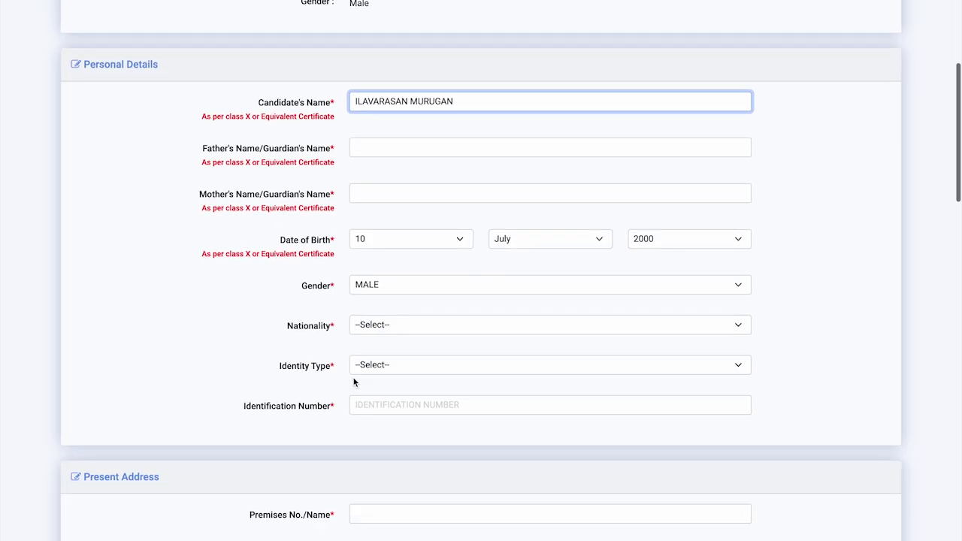
scroll(354, 383, "down", 15)
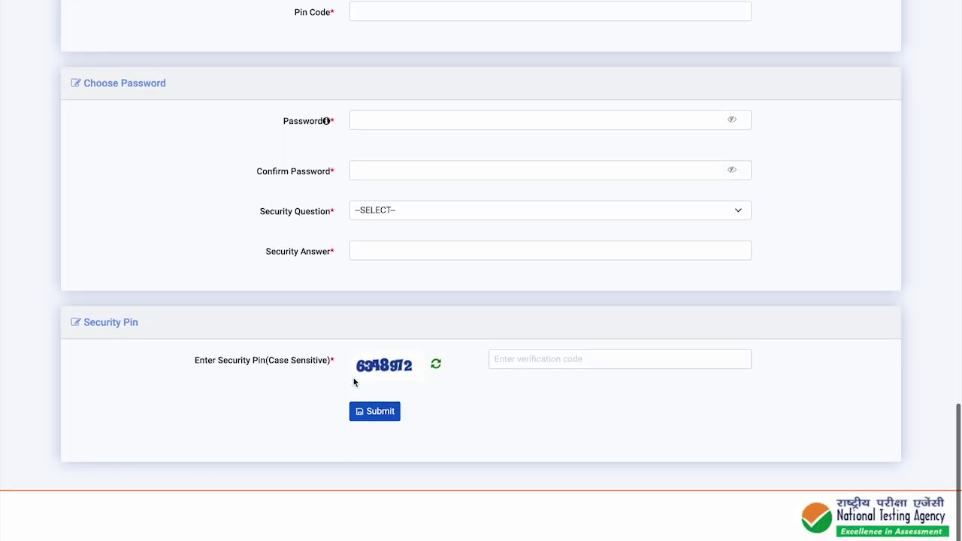
scroll(354, 382, "up", 20)
scroll(354, 382, "down", 1)
left_click(378, 399)
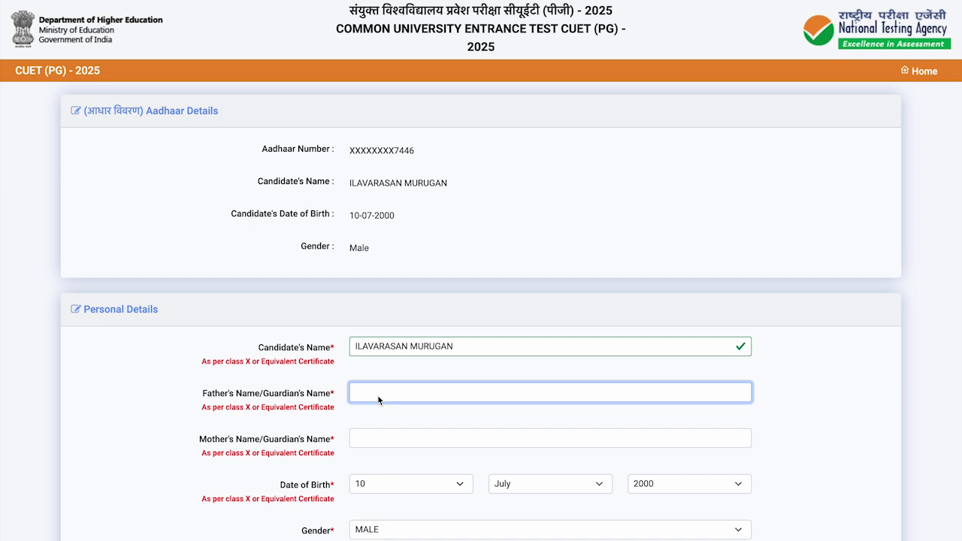
mouse_move(462, 349)
type("MUR")
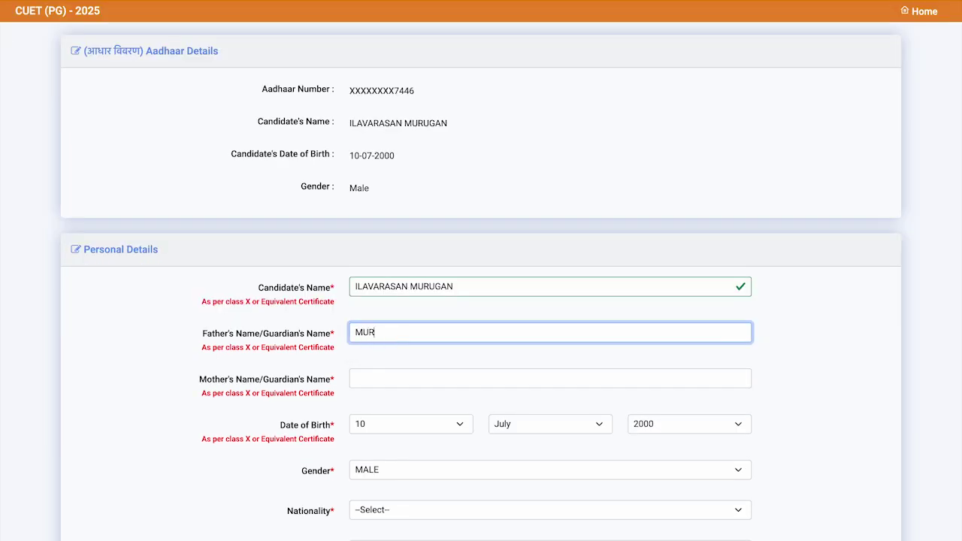
type("UGAN")
left_click(393, 382)
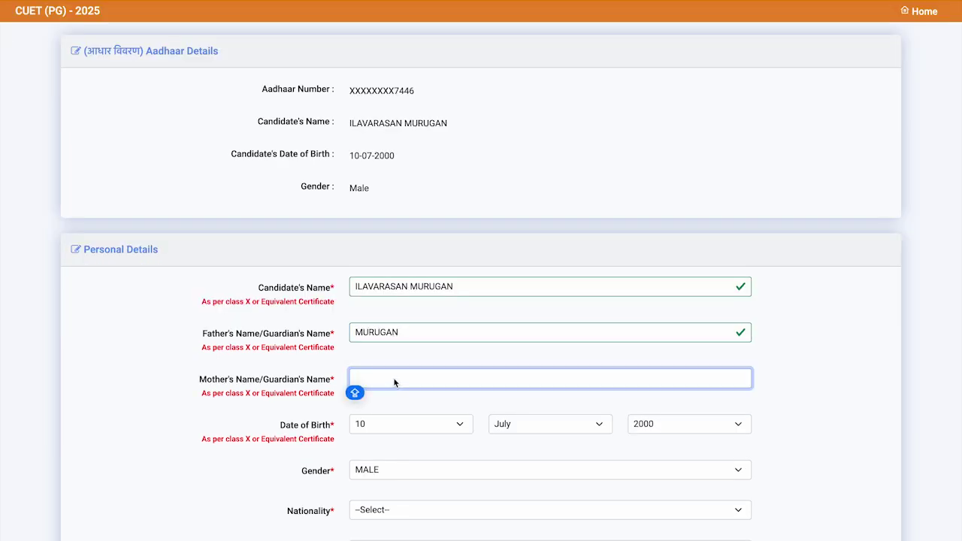
type("MAGESH")
Keep gender MALE, set nationality INDIAN and identity type ANY OTHER VALID GOVT IDENTITY WITH PHOTOGRAPH.
scroll(456, 472, "down", 3)
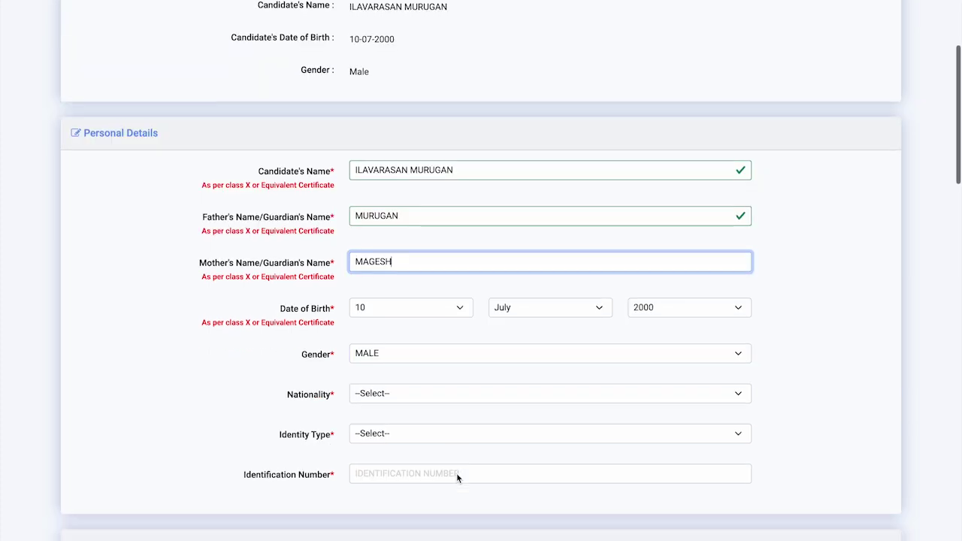
left_click(430, 358)
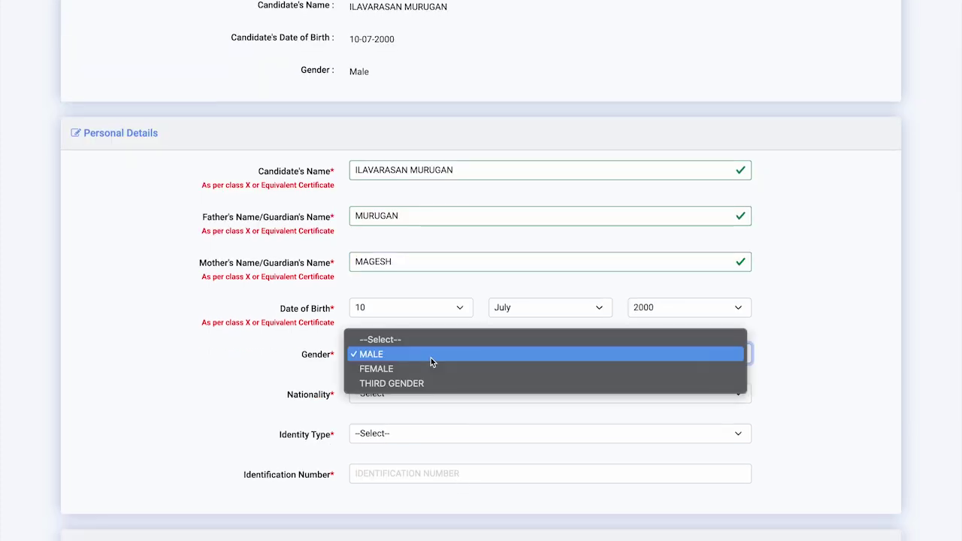
left_click(431, 359)
scroll(428, 405, "down", 1)
scroll(429, 406, "down", 1)
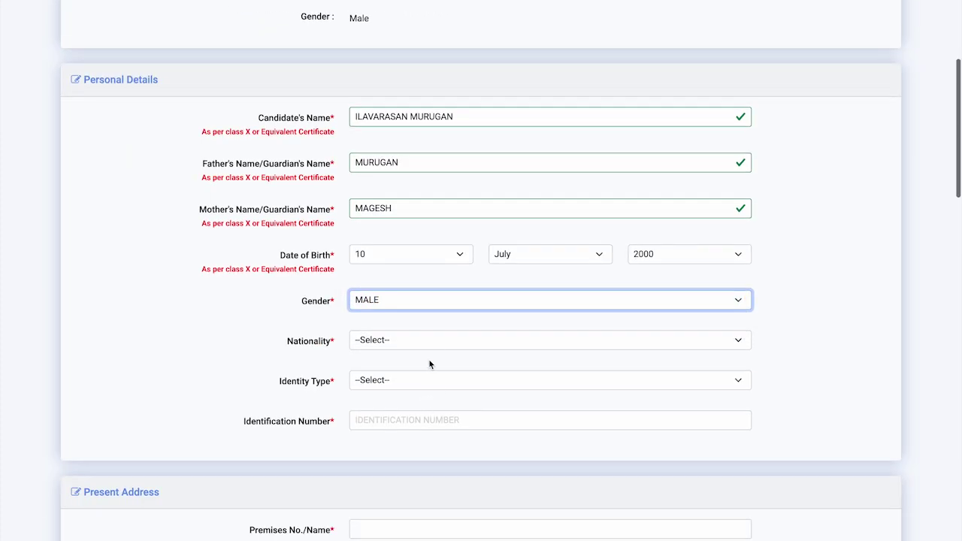
left_click(427, 339)
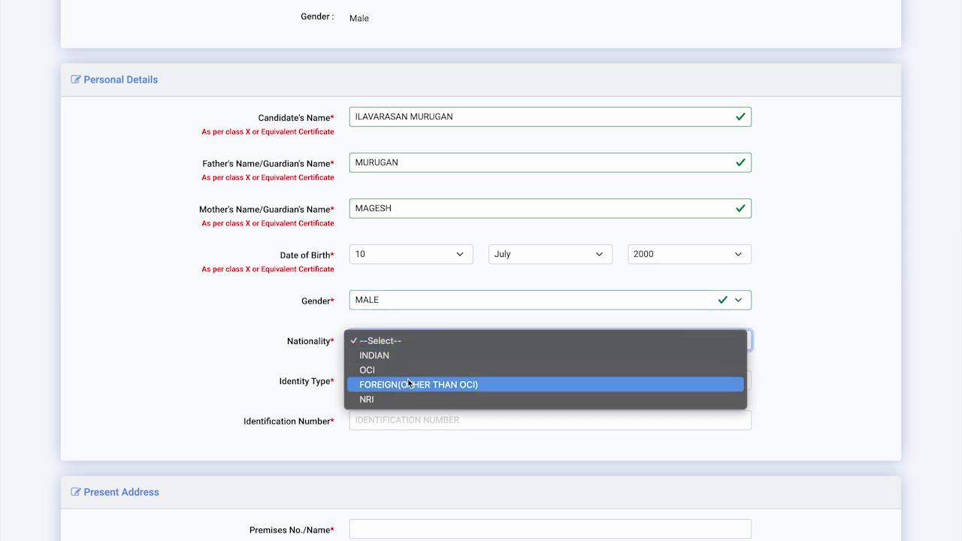
left_click(403, 358)
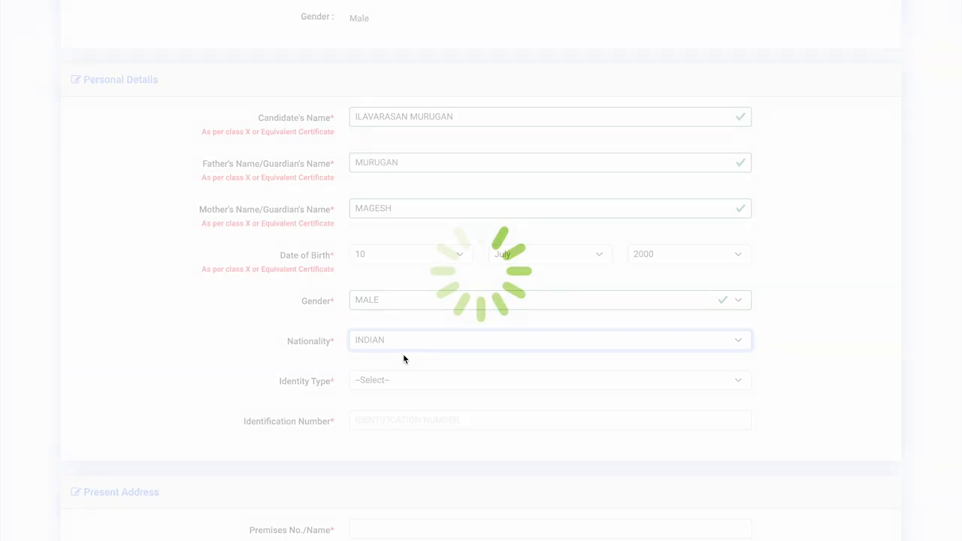
scroll(425, 378, "down", 2)
left_click(432, 306)
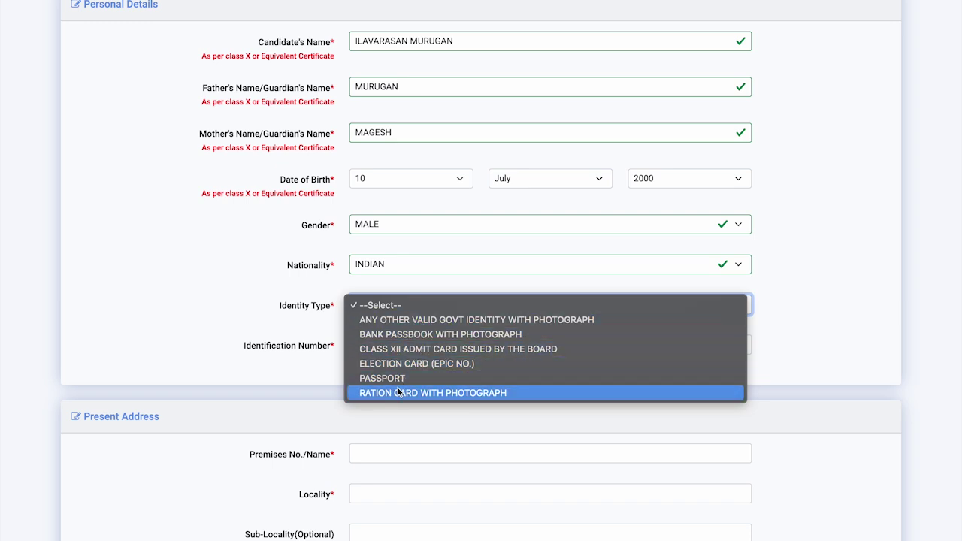
left_click(406, 319)
scroll(426, 372, "down", 2)
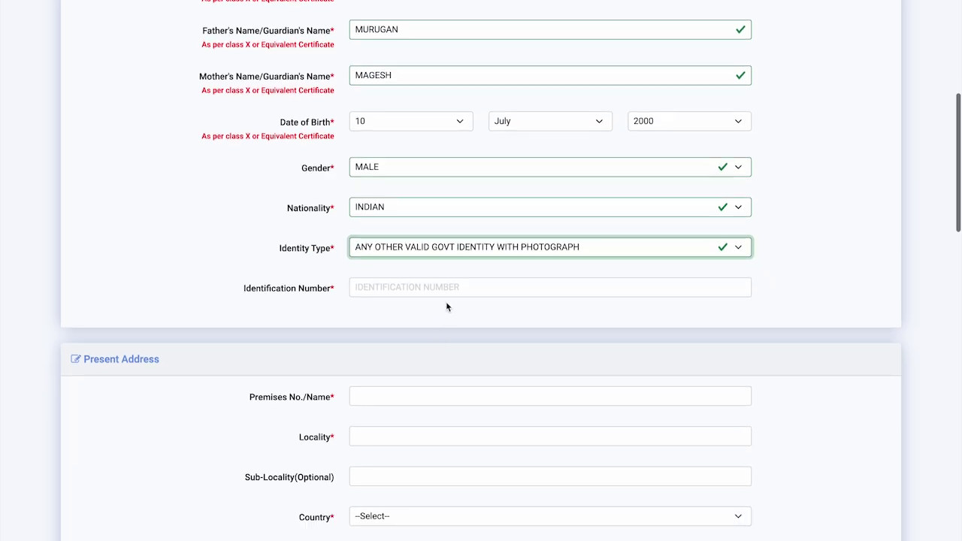
Enter the identification number for the chosen identity document.
left_click(444, 290)
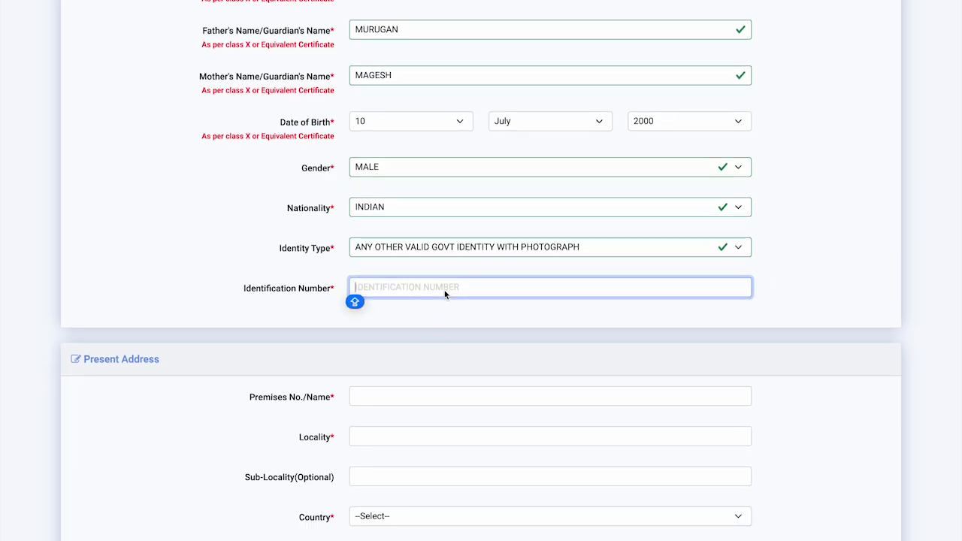
scroll(444, 290, "down", 1)
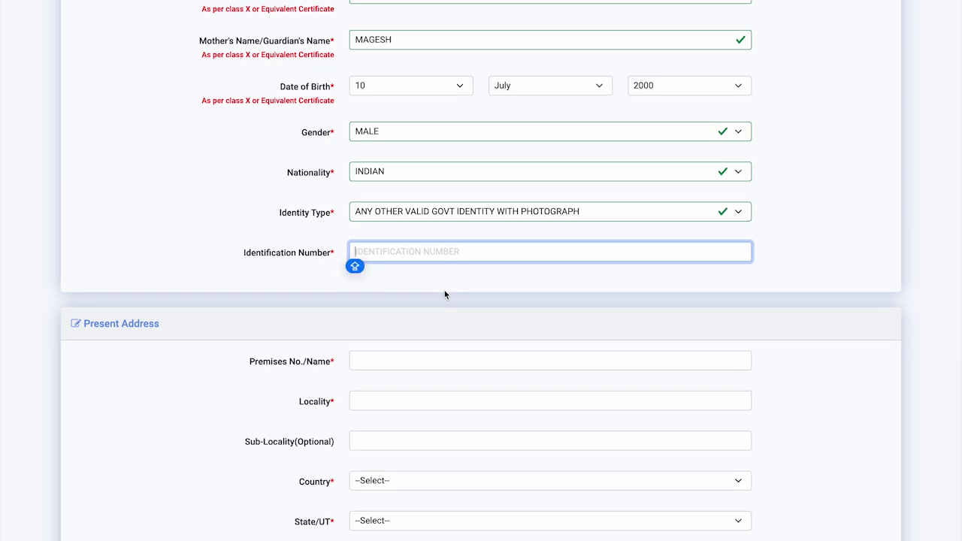
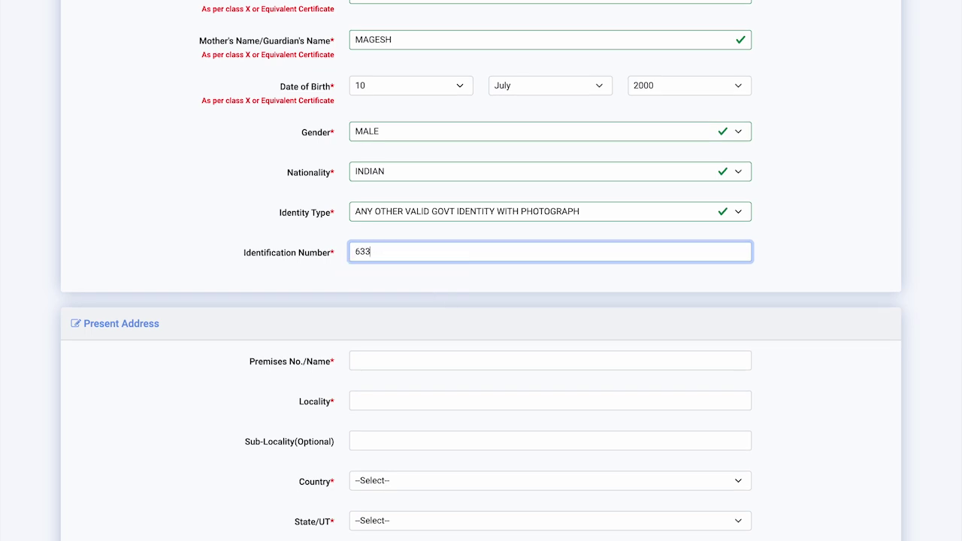
Fill in the present address premises, locality and sub-locality, and set the country to INDIA.
key("Tab")
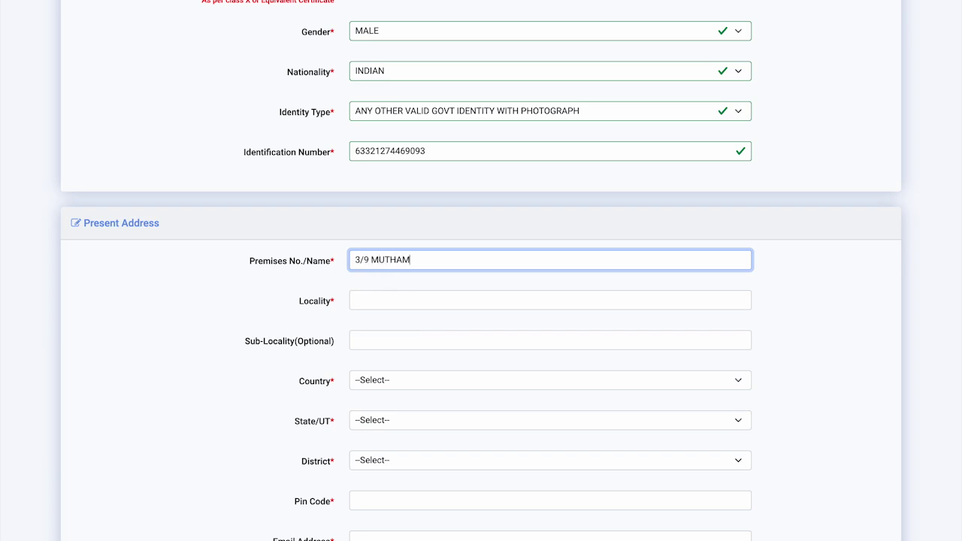
key("Tab")
type("O")
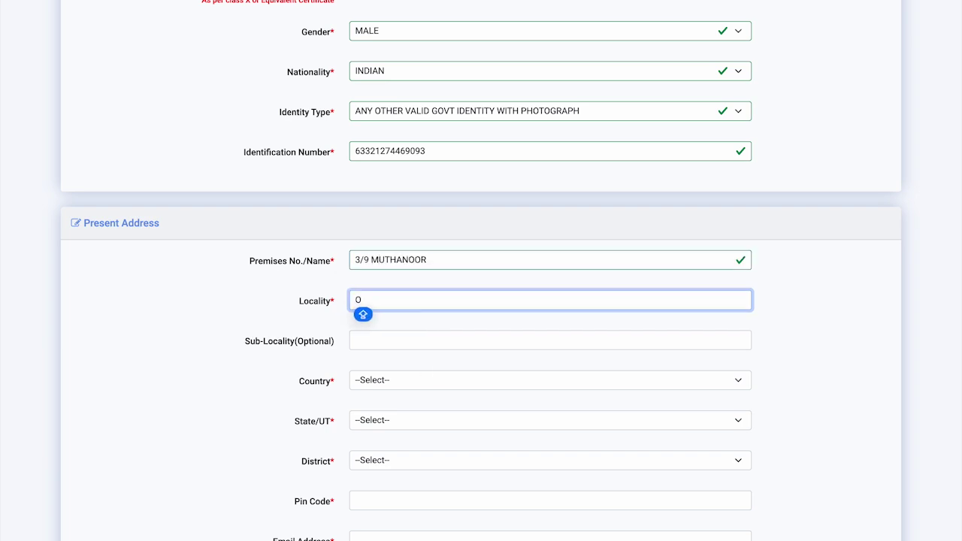
type(" N HALLI")
left_click(396, 341)
type("DHARMAPURI")
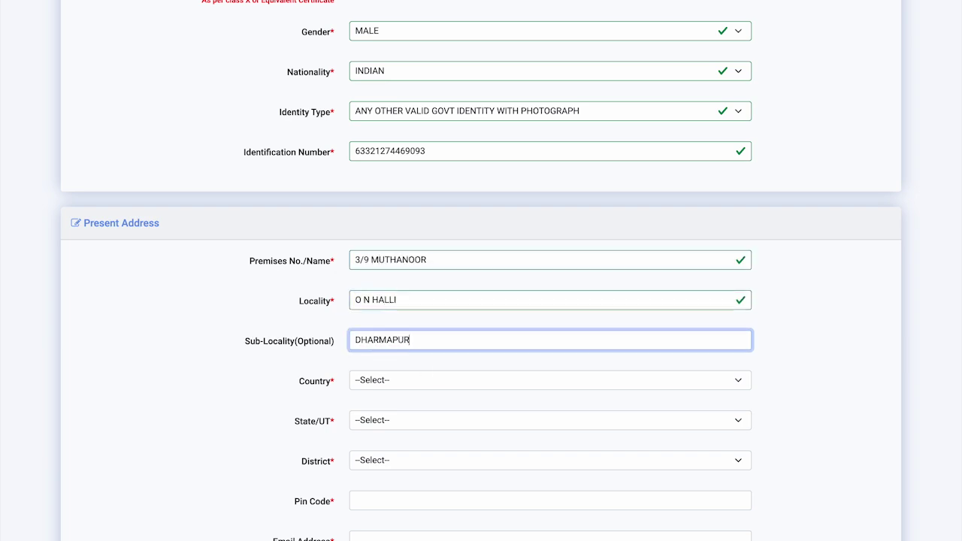
left_click(396, 380)
left_click(386, 429)
Set the state to TAMIL NADU and district to Dharmapuri, and fill in the pin code.
scroll(387, 429, "down", 2)
left_click(423, 300)
left_click(412, 456)
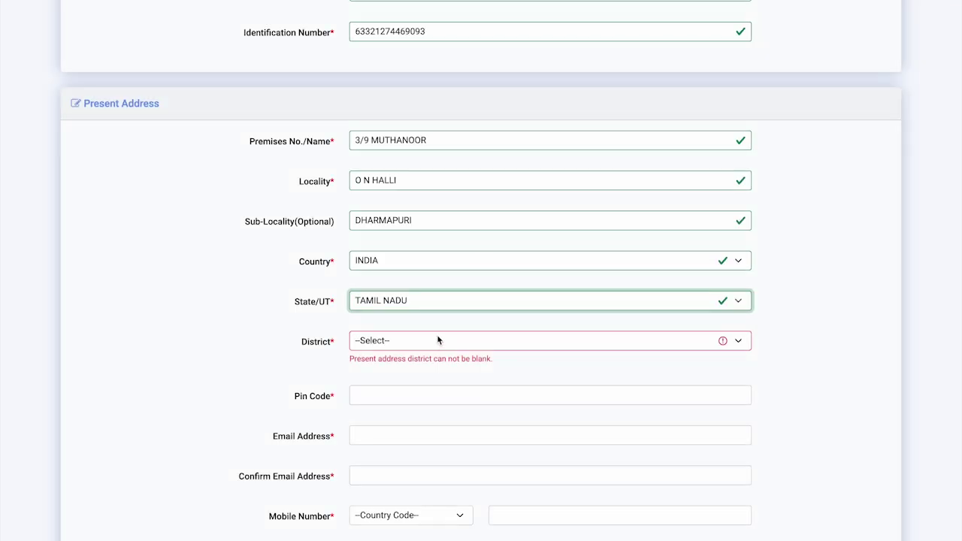
left_click(438, 339)
left_click(412, 431)
scroll(413, 432, "down", 2)
left_click(397, 246)
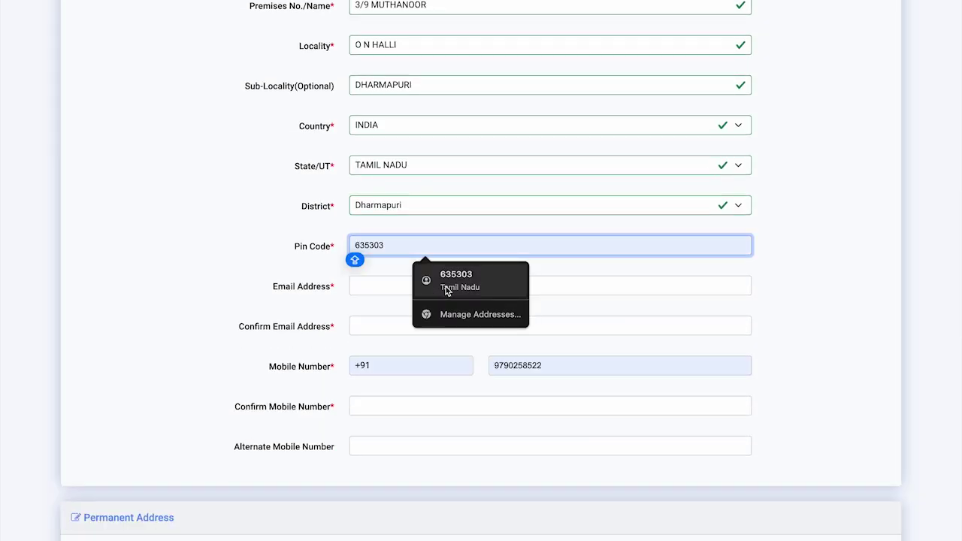
scroll(456, 115, "up", 3)
scroll(468, 320, "down", 3)
left_click(408, 333)
left_click(427, 365)
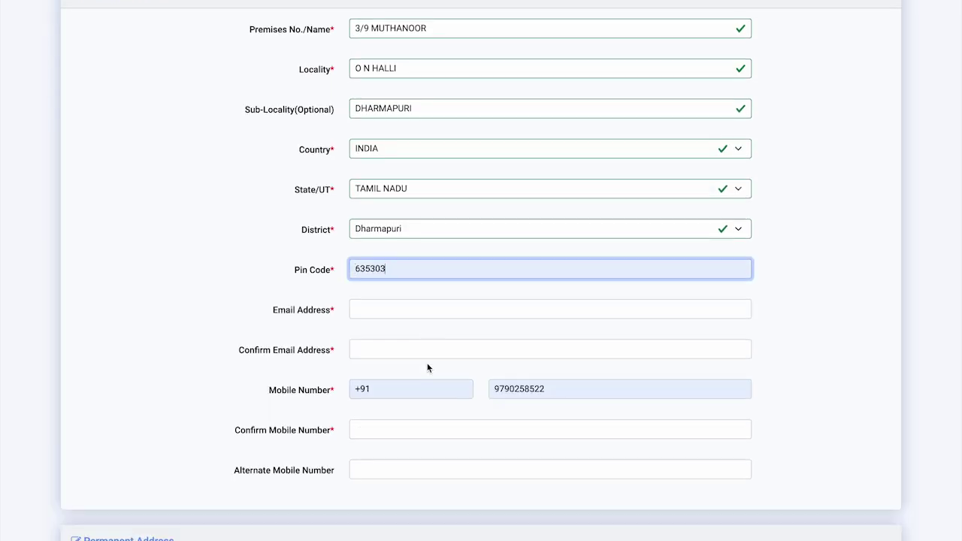
Enter the candidate's e-mail address and repeat it in the confirm e-mail field.
scroll(413, 334, "down", 1)
left_click(403, 299)
left_click(441, 253)
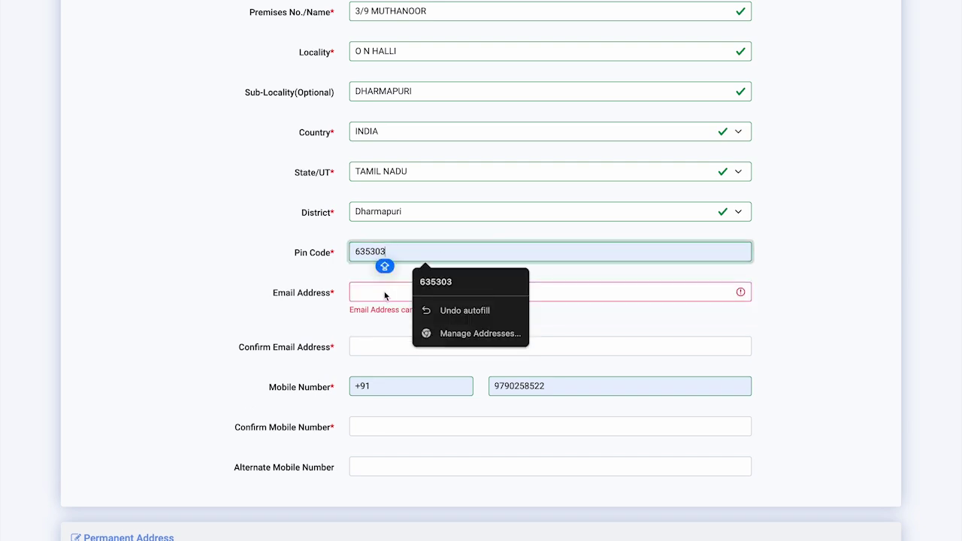
left_click(383, 298)
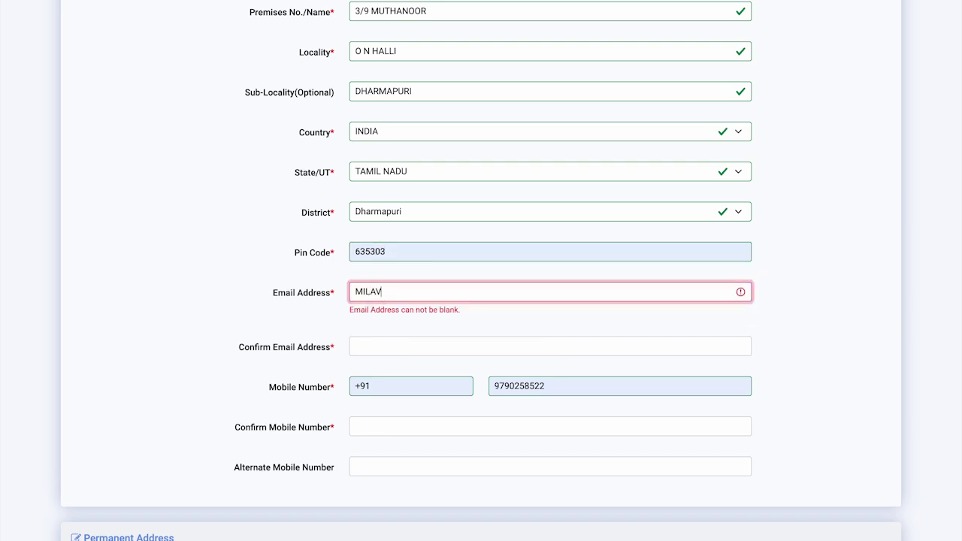
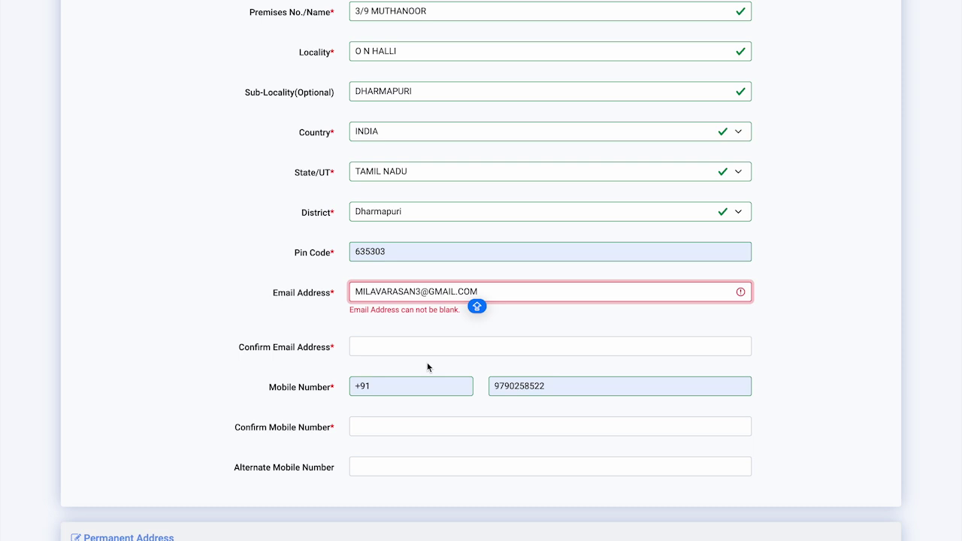
left_click(438, 352)
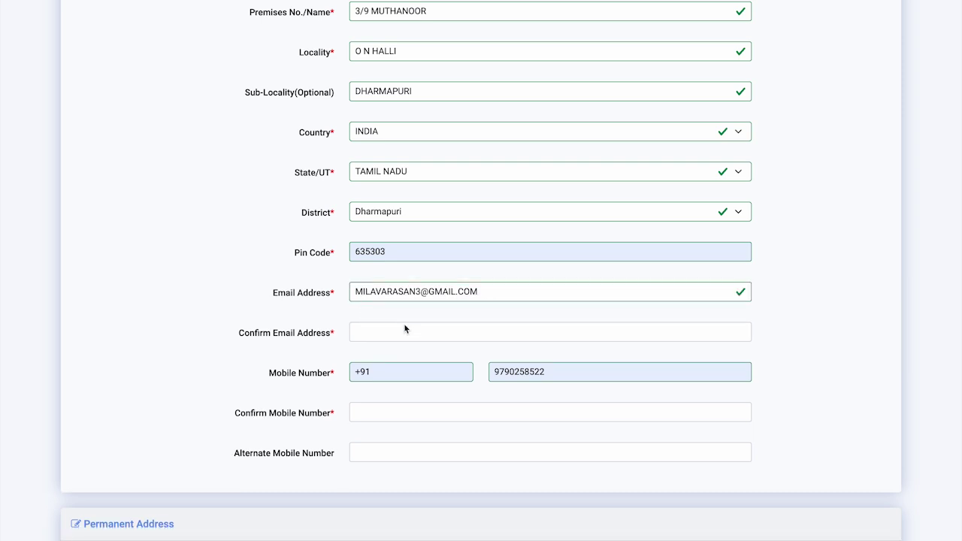
left_click(373, 332)
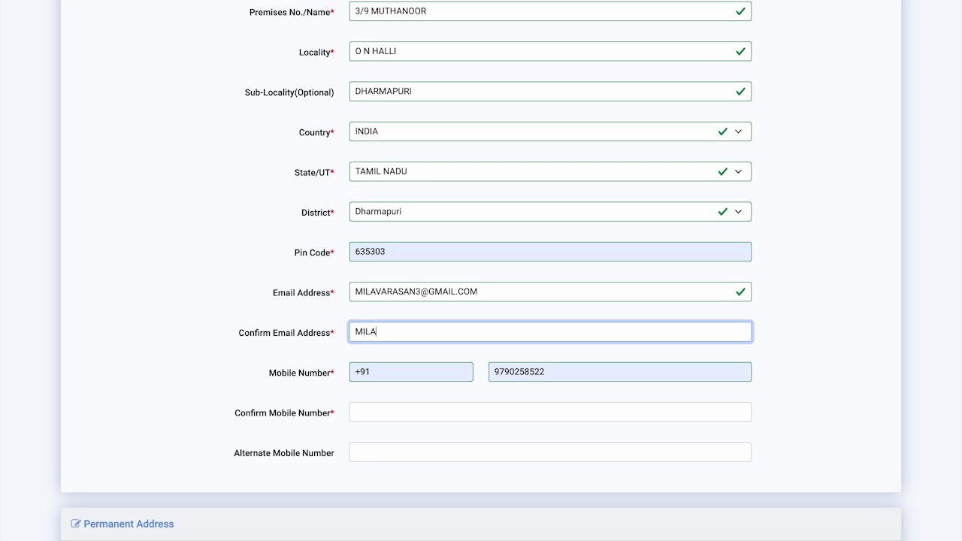
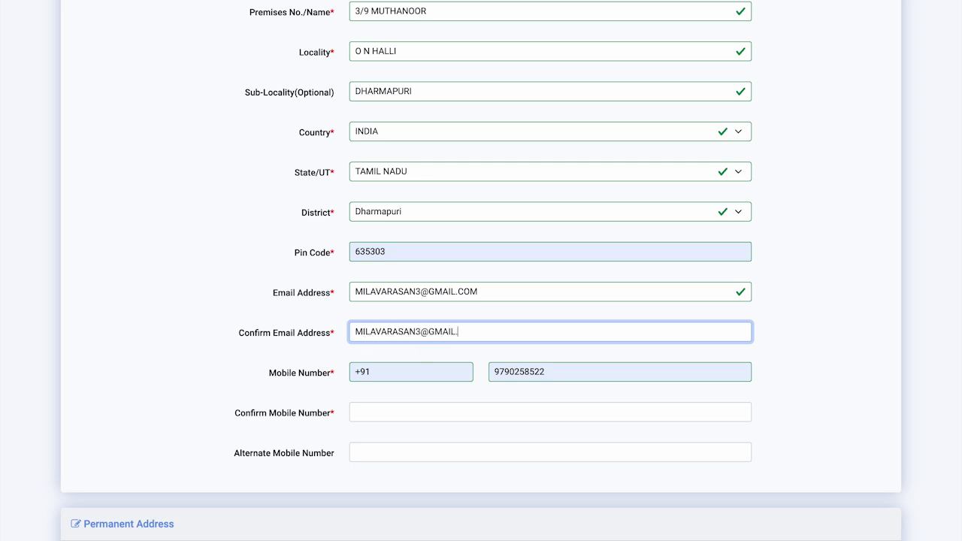
left_click(453, 391)
Fill in the alternate mobile number and make the confirmation mobile match the main mobile number.
scroll(744, 383, "down", 2)
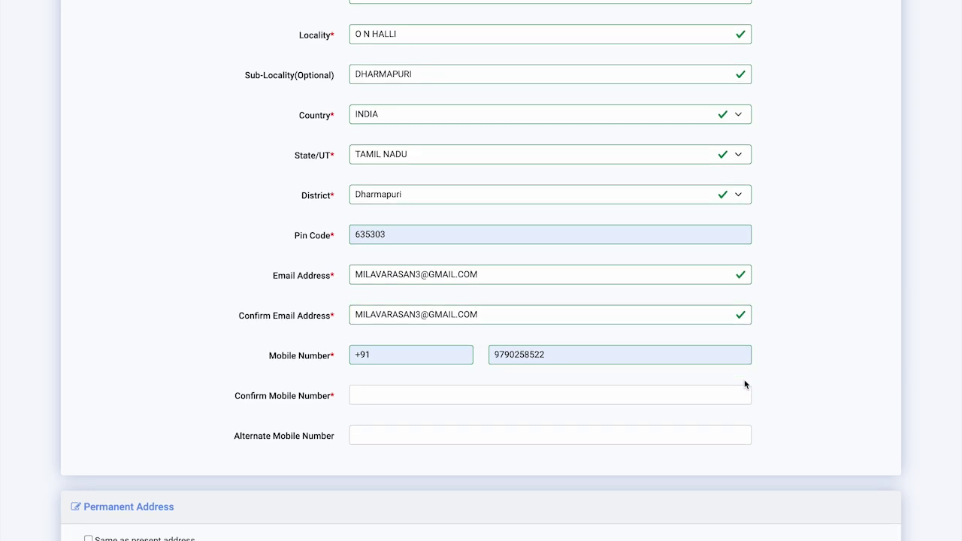
left_click(566, 283)
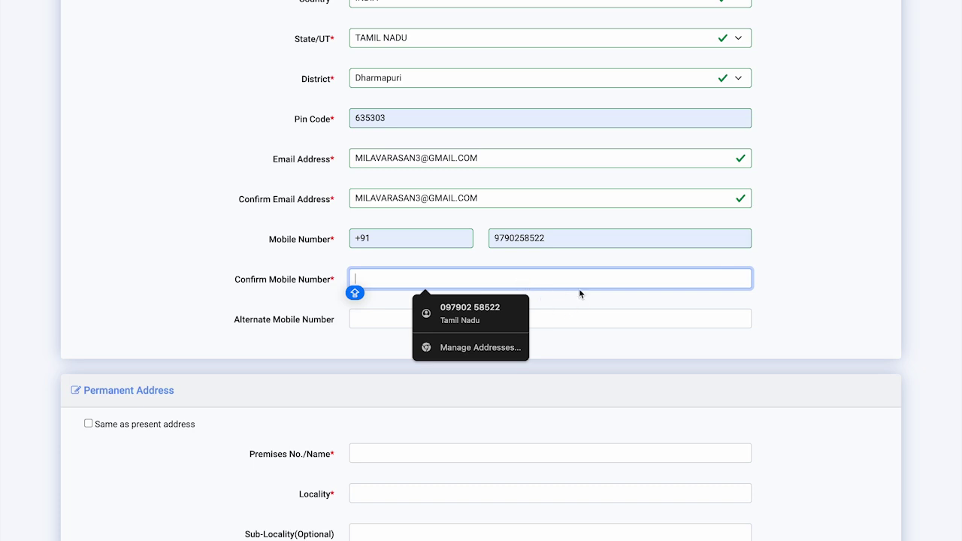
key("Escape")
left_click(519, 269)
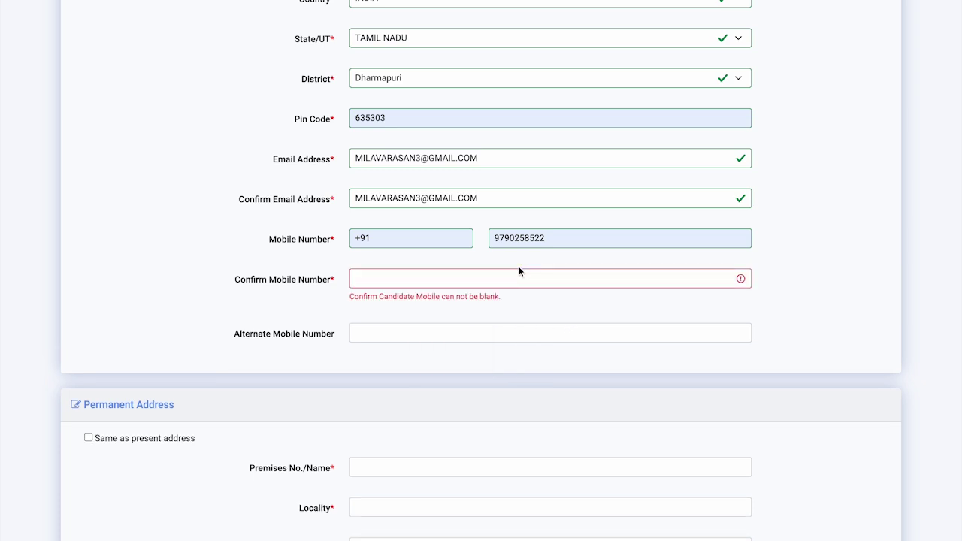
left_click(519, 275)
left_click(544, 298)
left_click(544, 325)
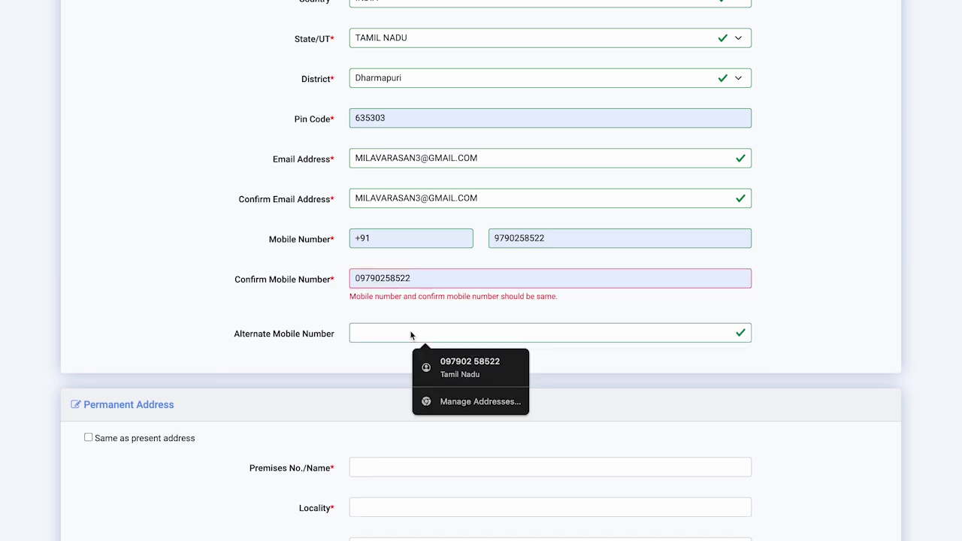
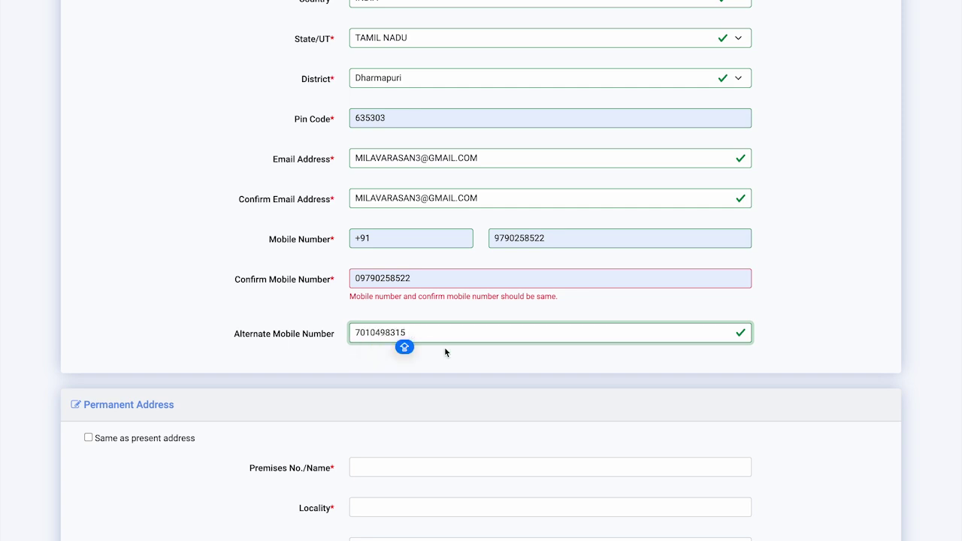
left_click(839, 338)
key("ctrl+a")
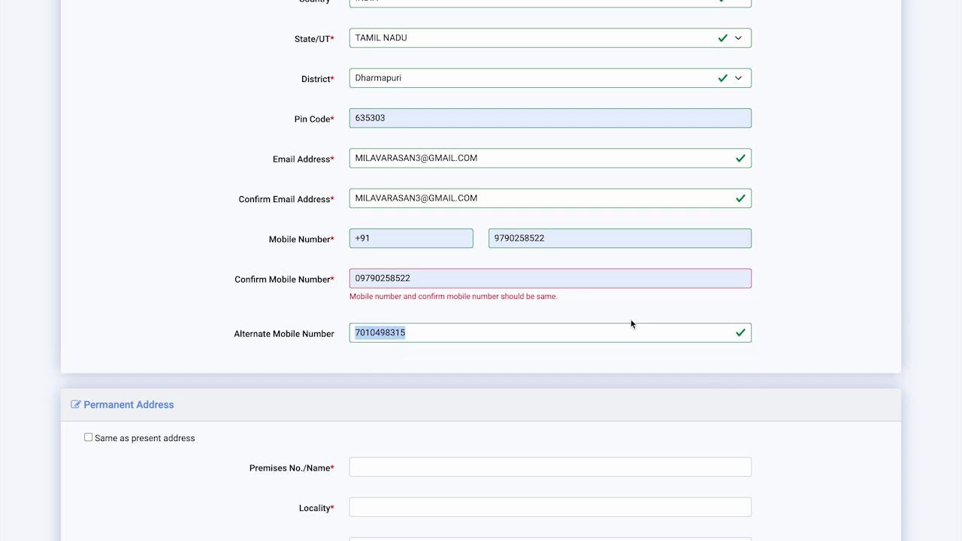
left_click(629, 319)
left_click(445, 279)
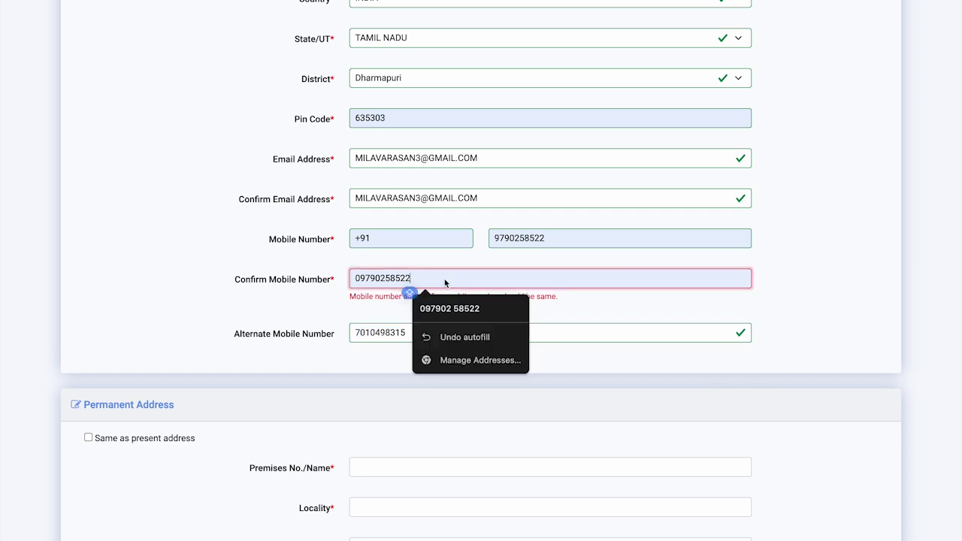
left_click(444, 309)
Tick 'Same as present address' to copy it into the permanent address.
scroll(824, 371, "down", 4)
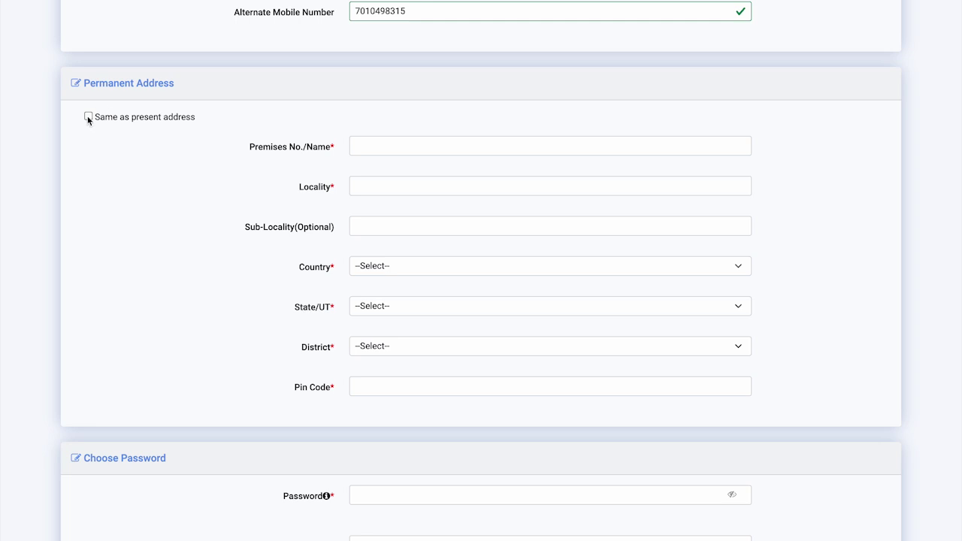
left_click(88, 117)
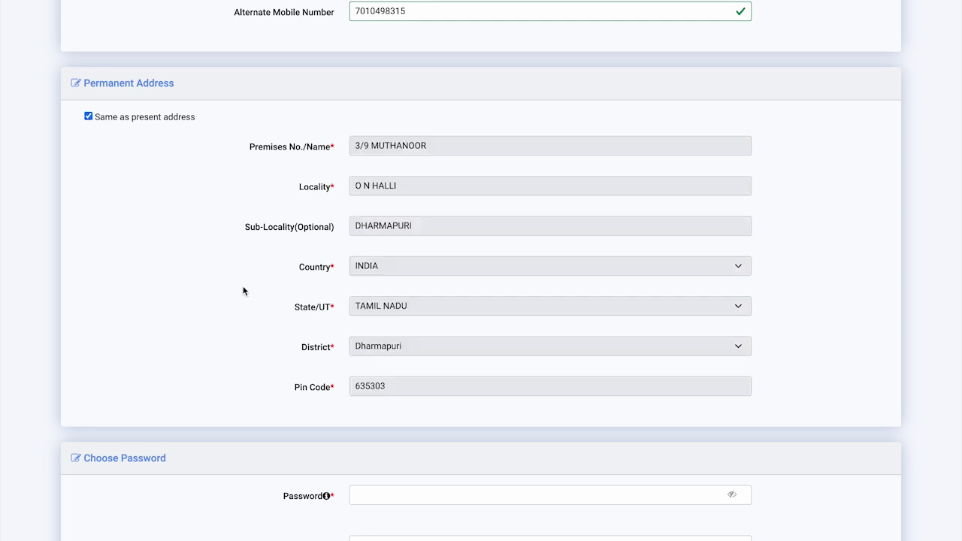
scroll(181, 229, "down", 3)
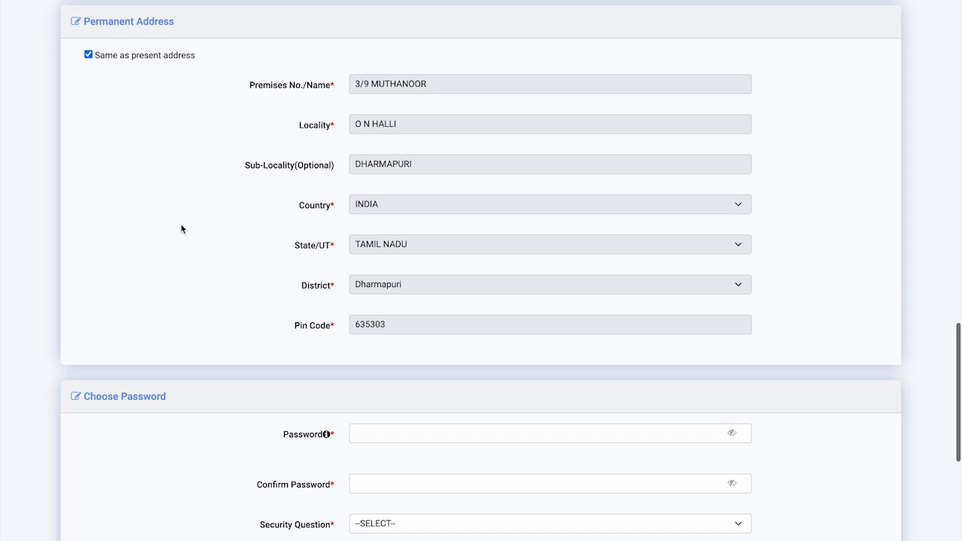
scroll(180, 229, "down", 5)
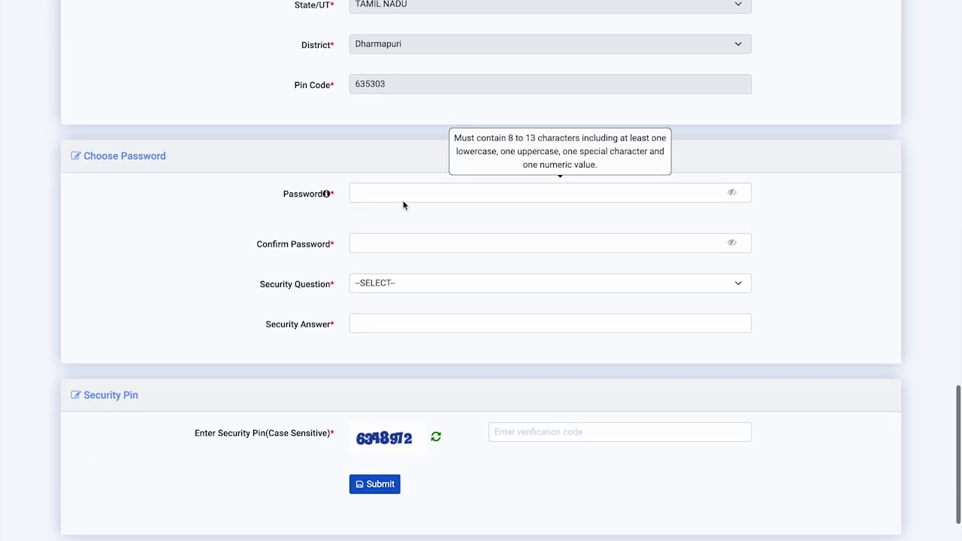
Type the account password, declining the browser's suggested one, and confirm it.
left_click(402, 192)
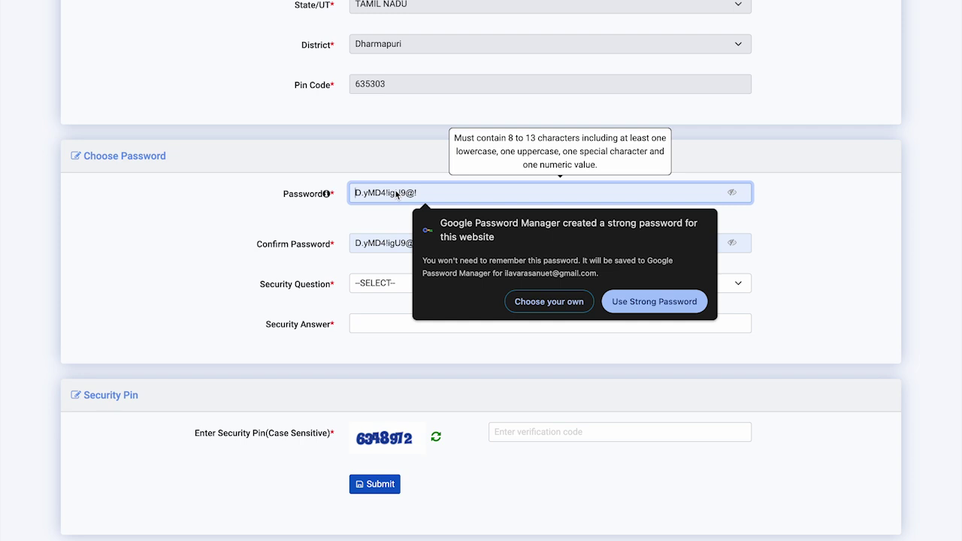
key("Escape")
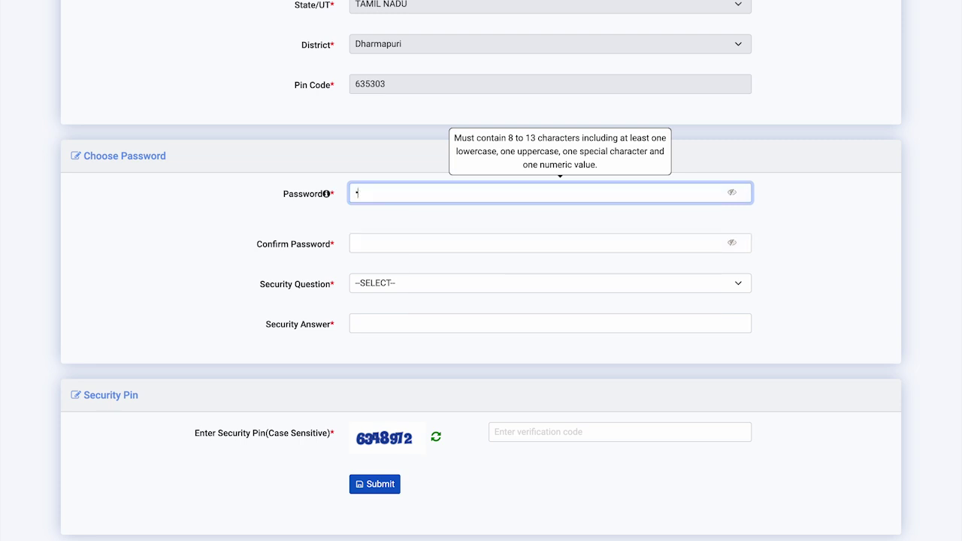
type("•••••••")
left_click(392, 247)
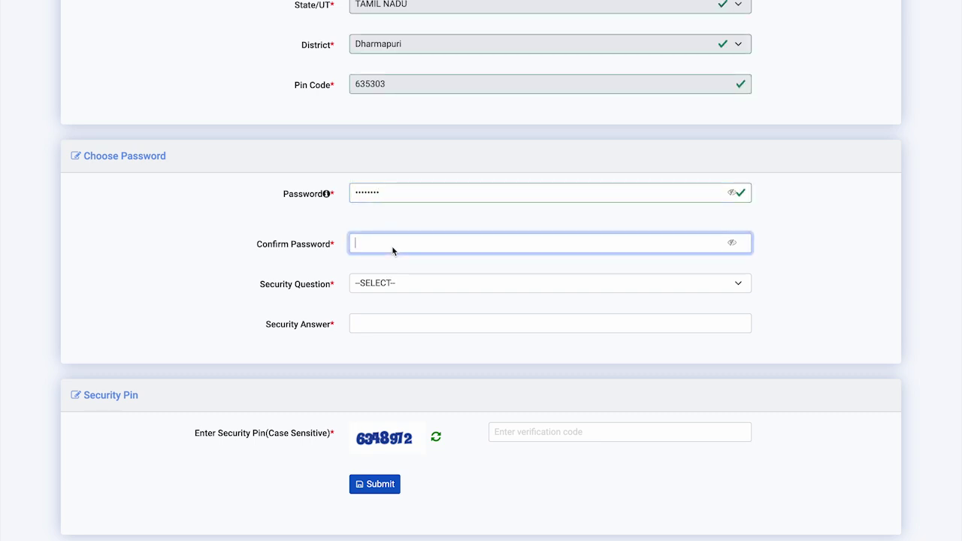
type("••••••••")
Choose 'WHAT IS YOUR BIRTH CITY?' as security question and enter its answer, correcting a misspelling.
left_click(437, 283)
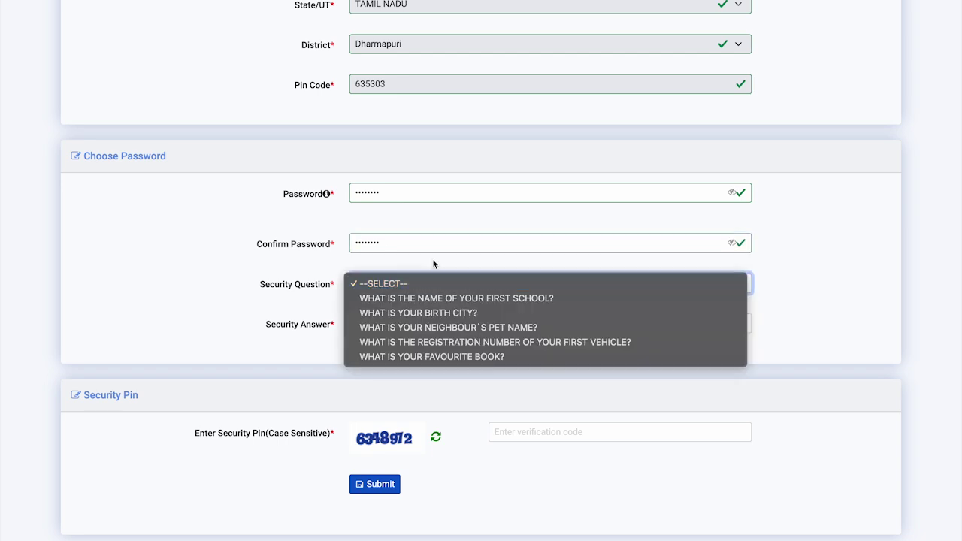
left_click(434, 259)
left_click(424, 284)
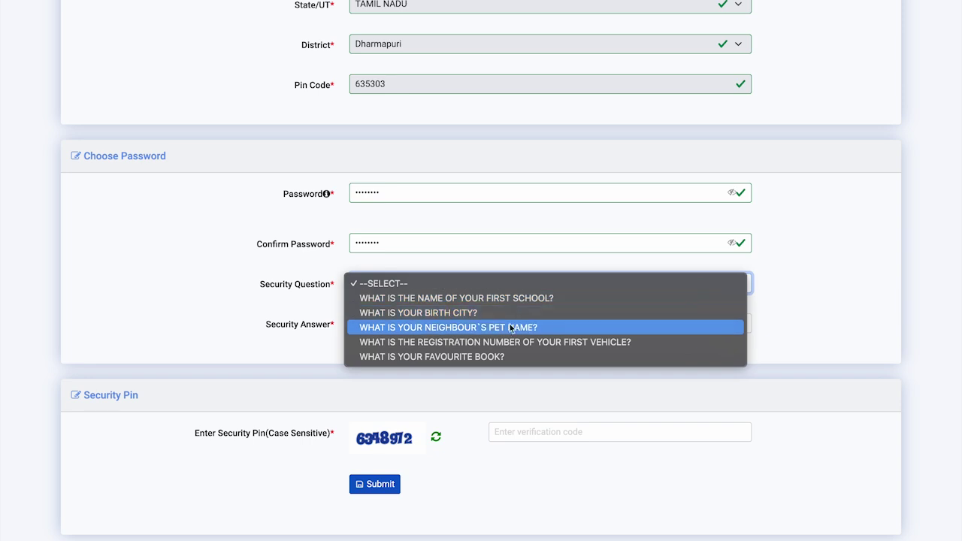
left_click(459, 312)
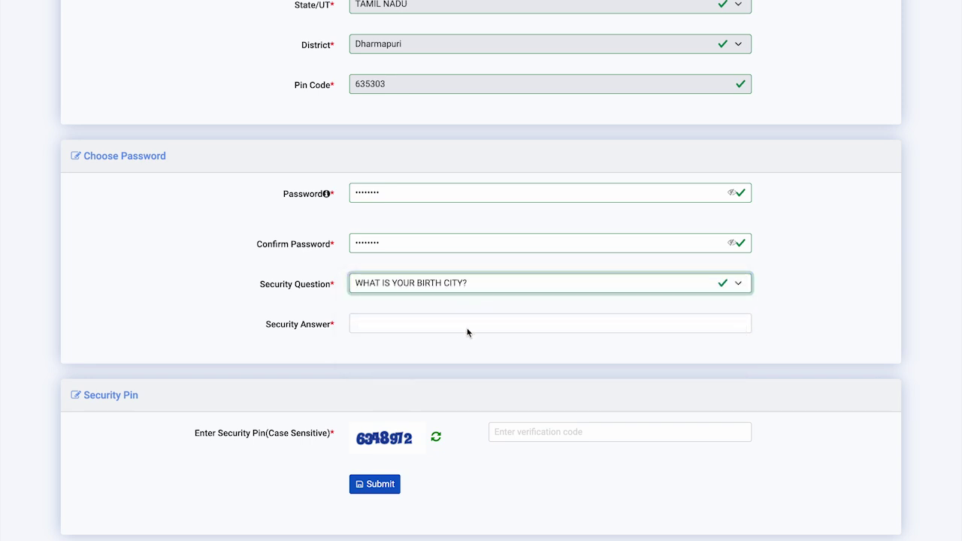
left_click(456, 325)
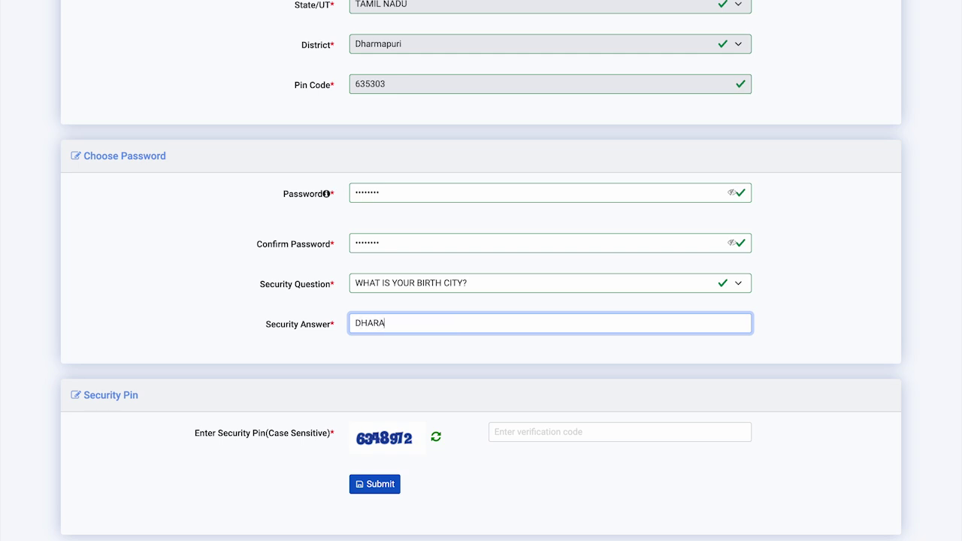
key("ctrl+a")
key("BackSpace")
scroll(573, 364, "down", 1)
Scroll through the filled registration form to check it, then submit it to reach the Review Page.
scroll(816, 179, "up", 3)
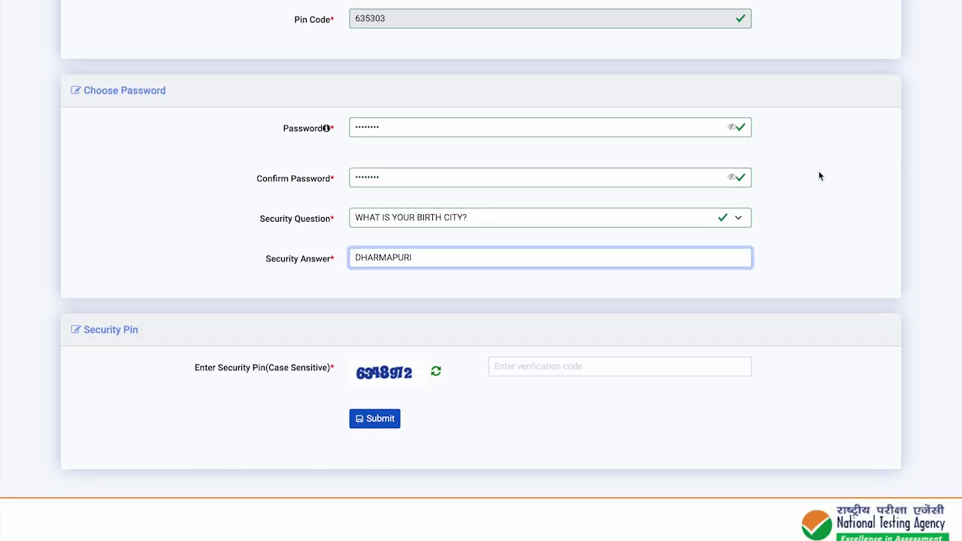
scroll(817, 181, "up", 10)
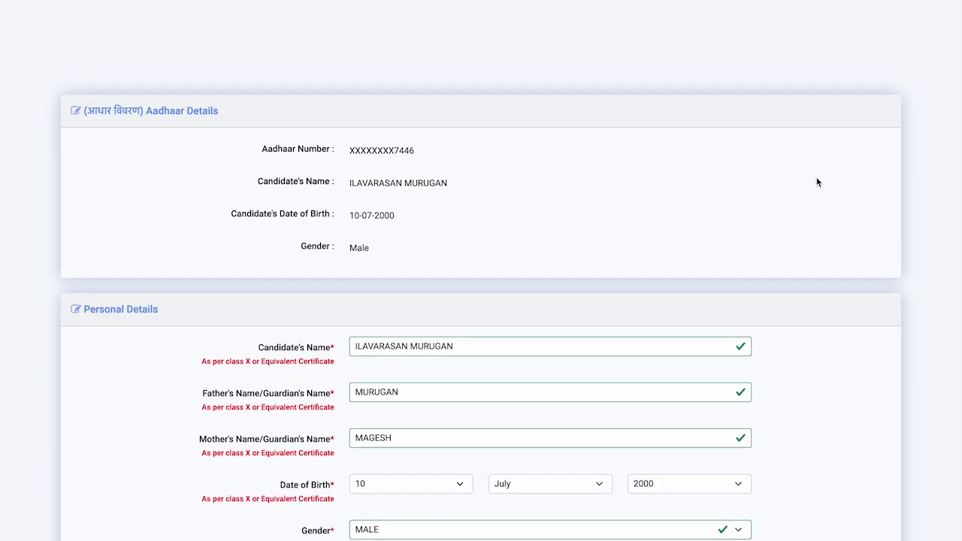
scroll(817, 182, "down", 4)
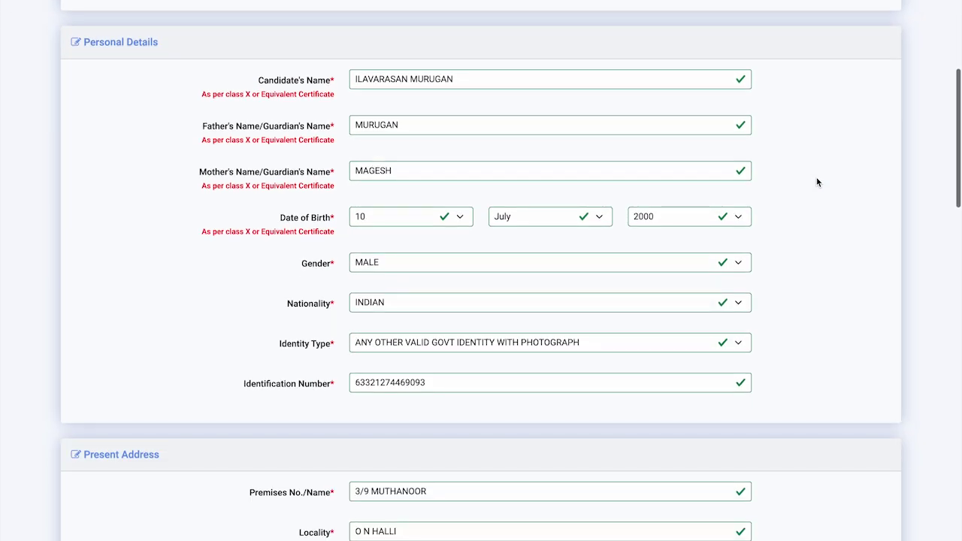
scroll(817, 182, "up", 4)
scroll(817, 182, "down", 1)
scroll(817, 181, "down", 3)
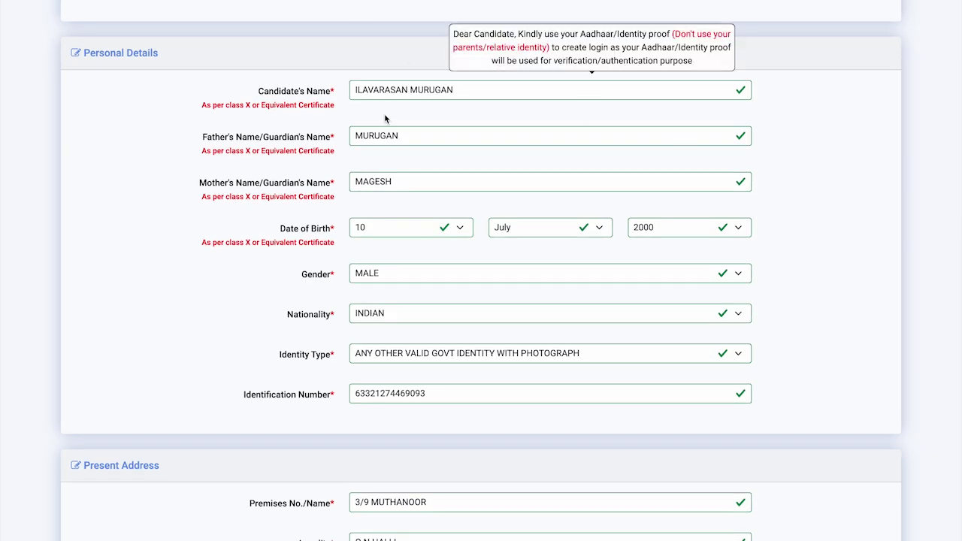
scroll(353, 278, "down", 1)
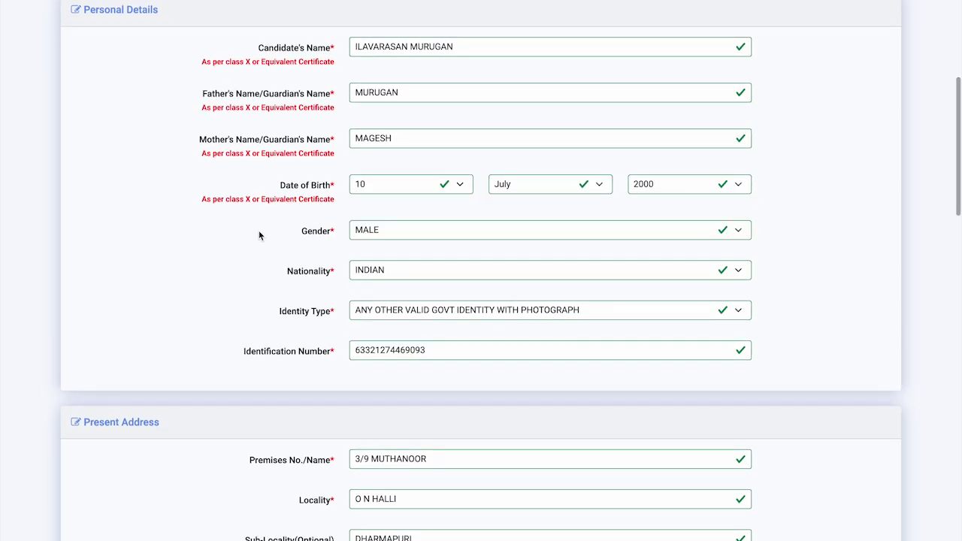
scroll(466, 238, "down", 1)
scroll(473, 284, "down", 11)
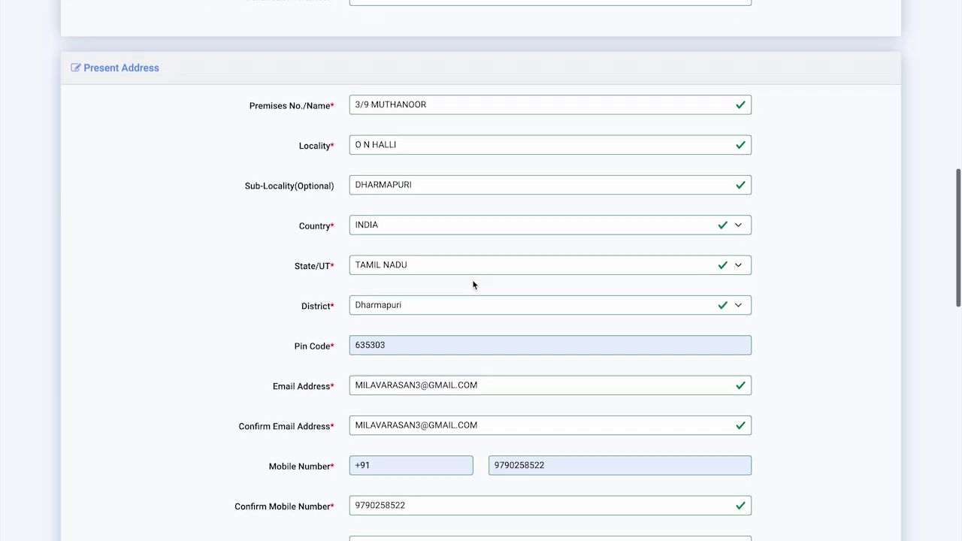
scroll(473, 284, "down", 5)
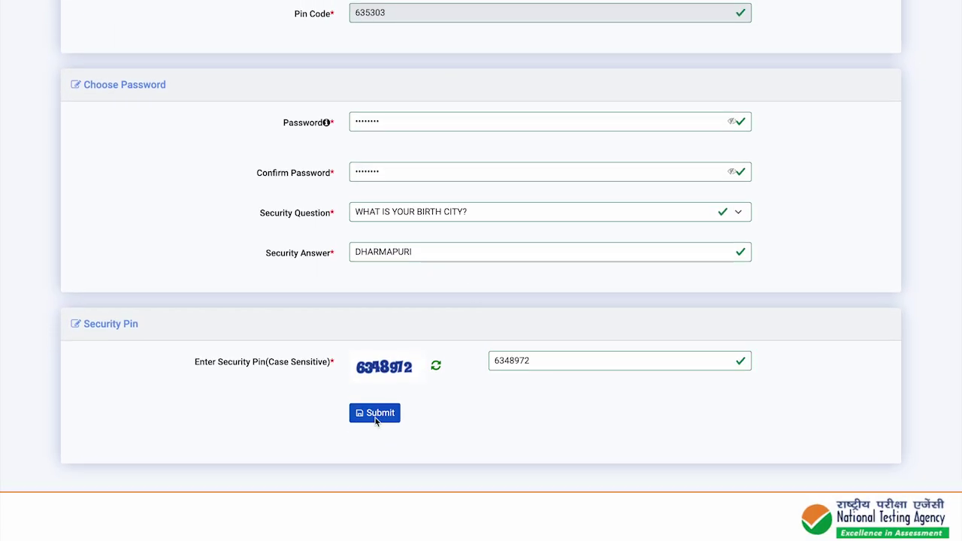
left_click(375, 413)
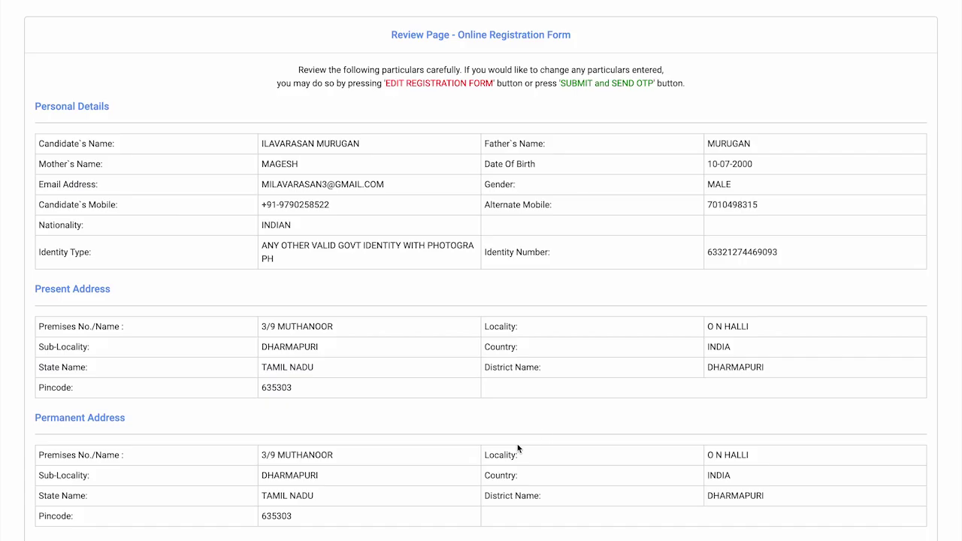
Tick the checklist confirming name, parents' names, gender, date of birth, mobile, e-mail and address.
scroll(586, 113, "down", 1)
scroll(625, 213, "down", 3)
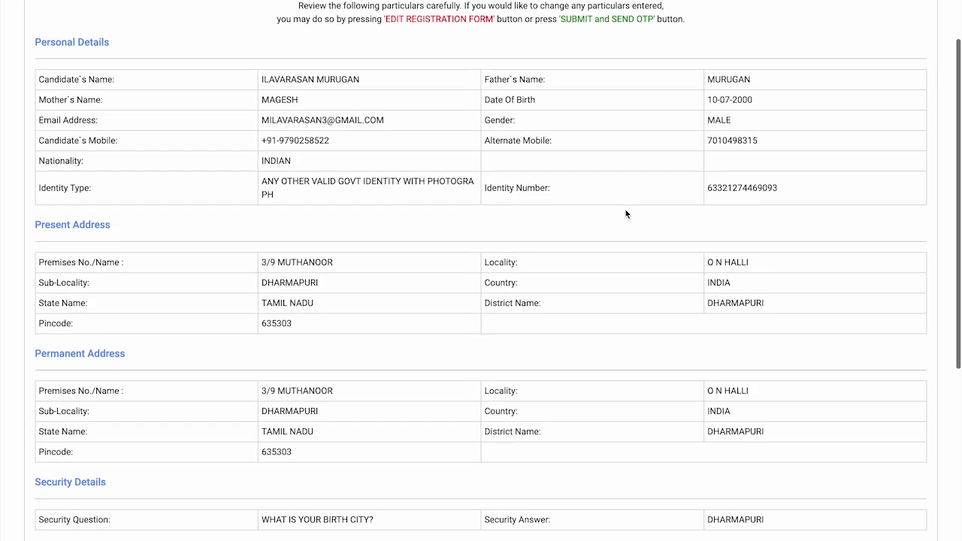
scroll(625, 214, "down", 3)
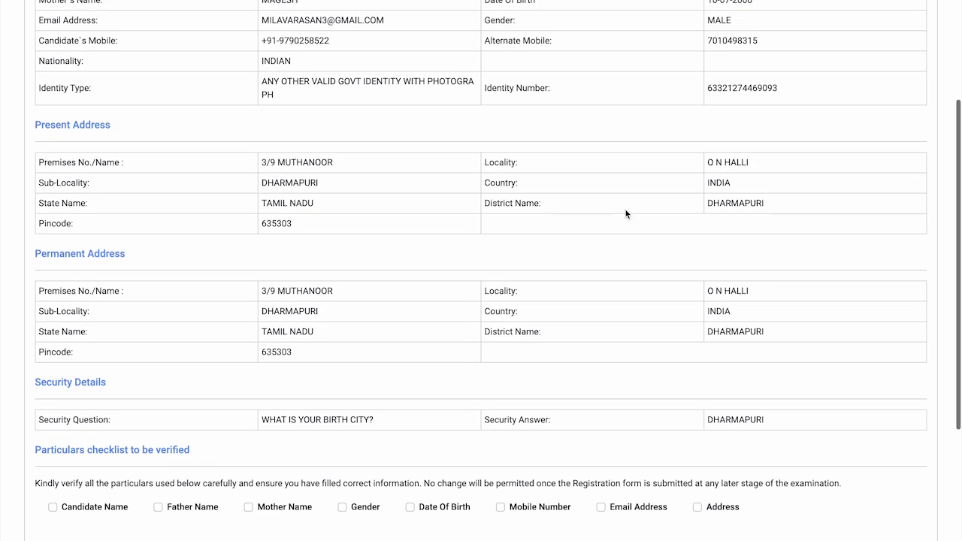
scroll(625, 213, "down", 3)
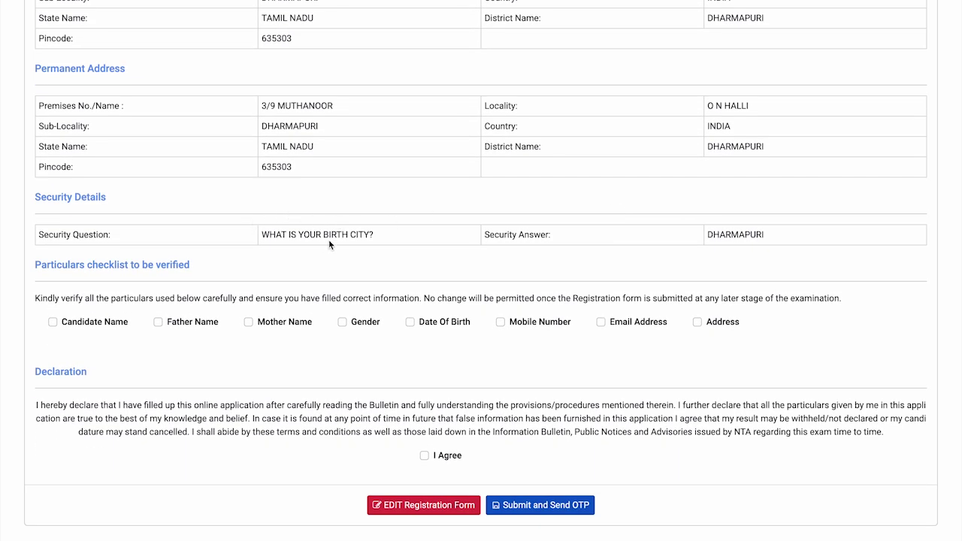
left_click(53, 322)
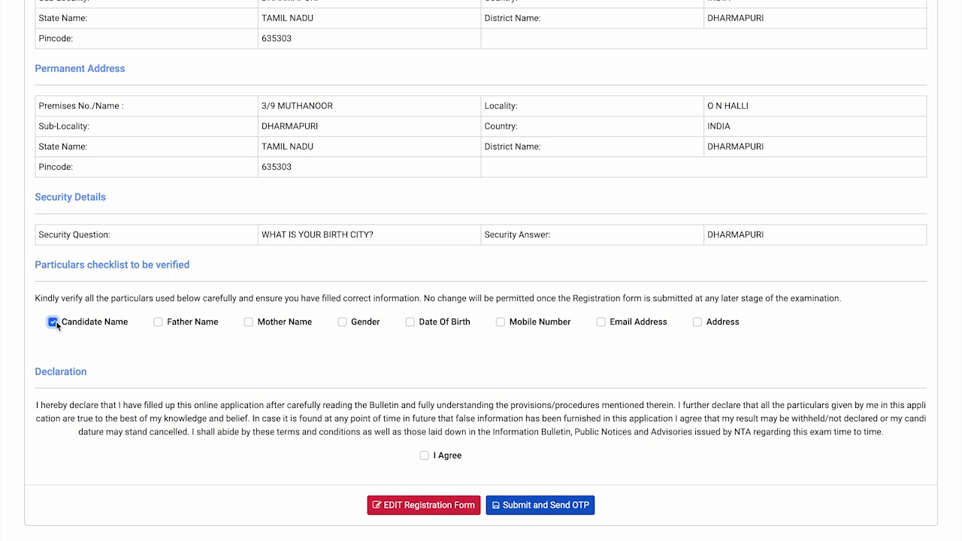
left_click(161, 322)
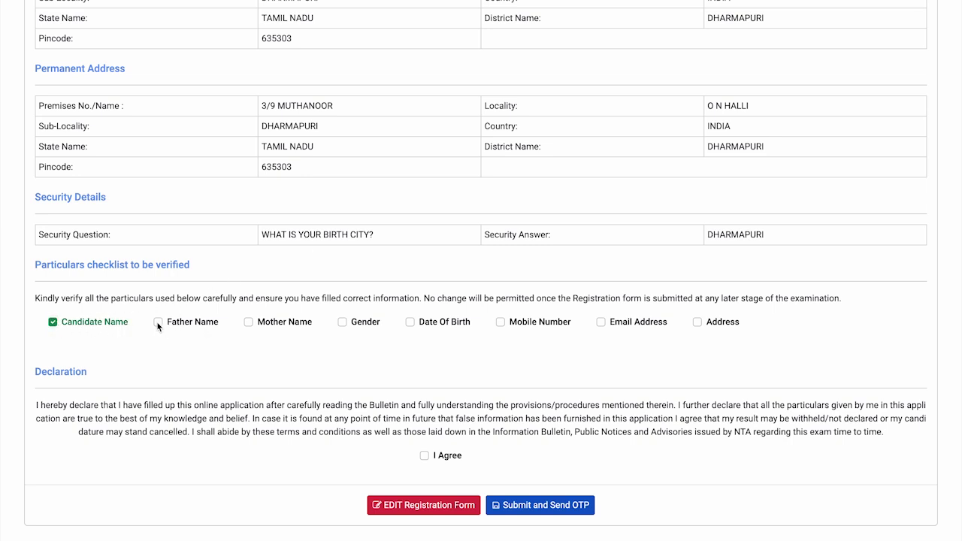
left_click(248, 323)
left_click(342, 323)
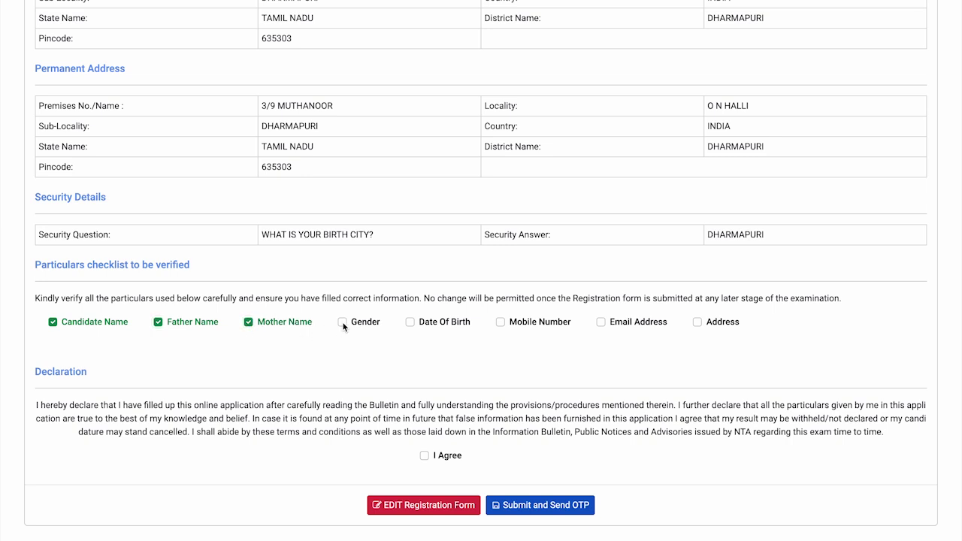
left_click(410, 322)
left_click(500, 323)
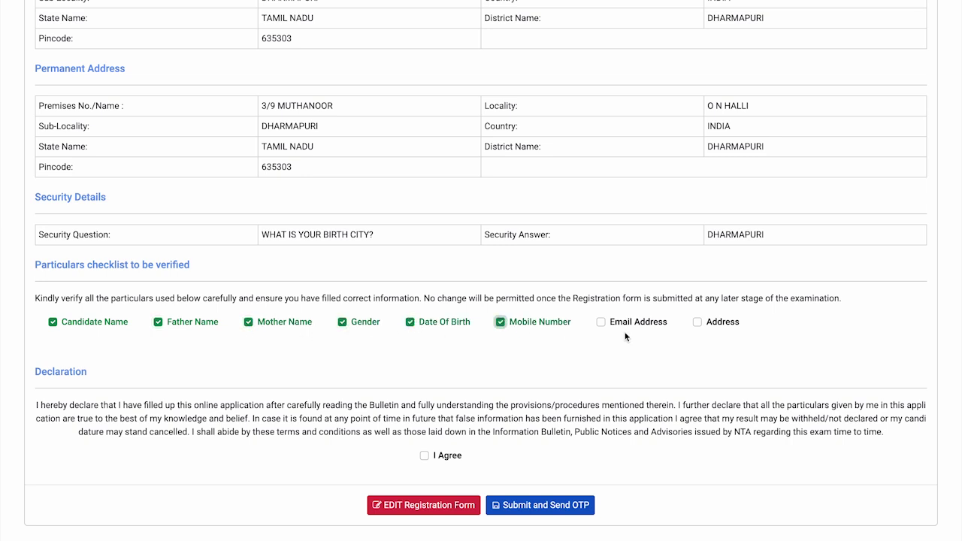
left_click(601, 322)
left_click(697, 322)
Agree to the declaration at the bottom of the Review Page.
left_click(424, 455)
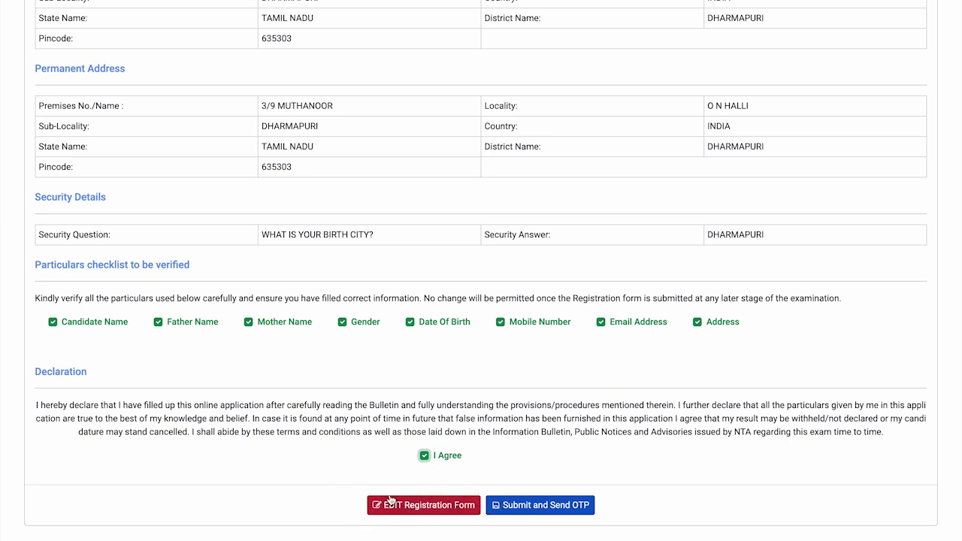
scroll(545, 390, "up", 5)
scroll(545, 395, "down", 3)
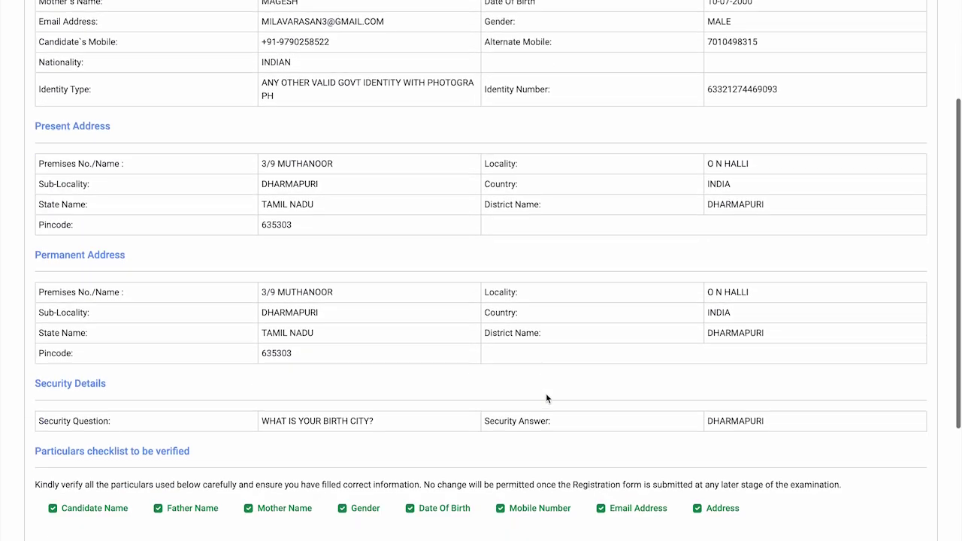
scroll(545, 393, "down", 5)
Submit the registration form and confirm it to request the email OTP.
left_click(526, 505)
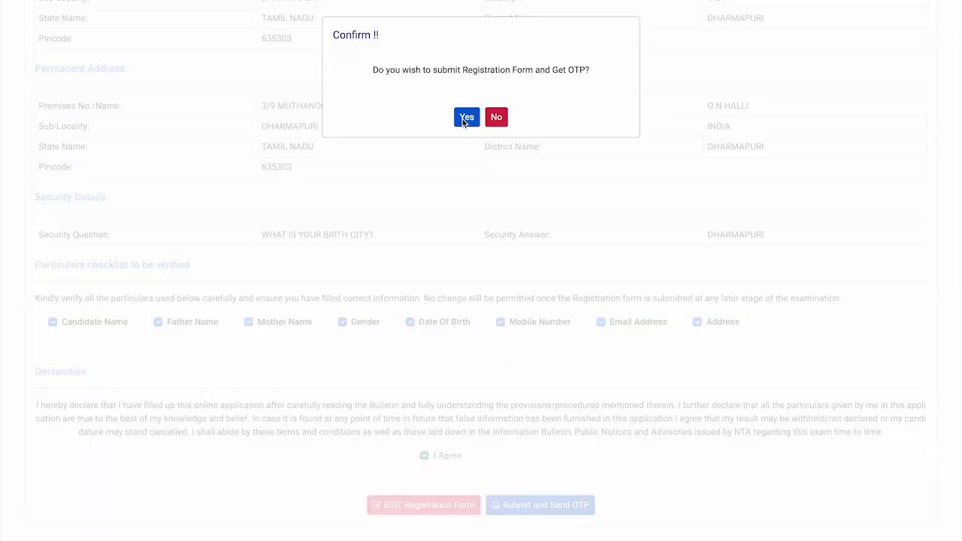
left_click(462, 119)
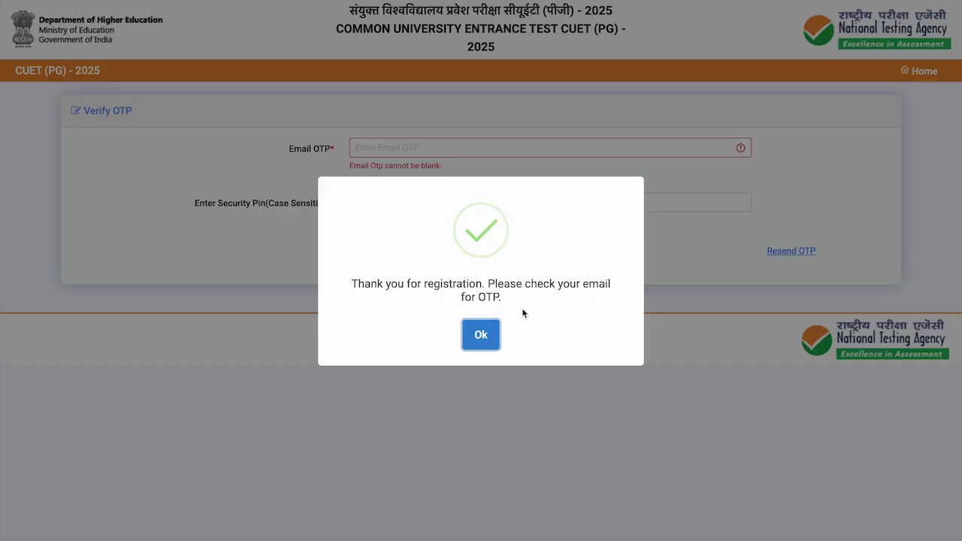
Verify the registration by entering the emailed OTP and the captcha security pin.
left_click(480, 335)
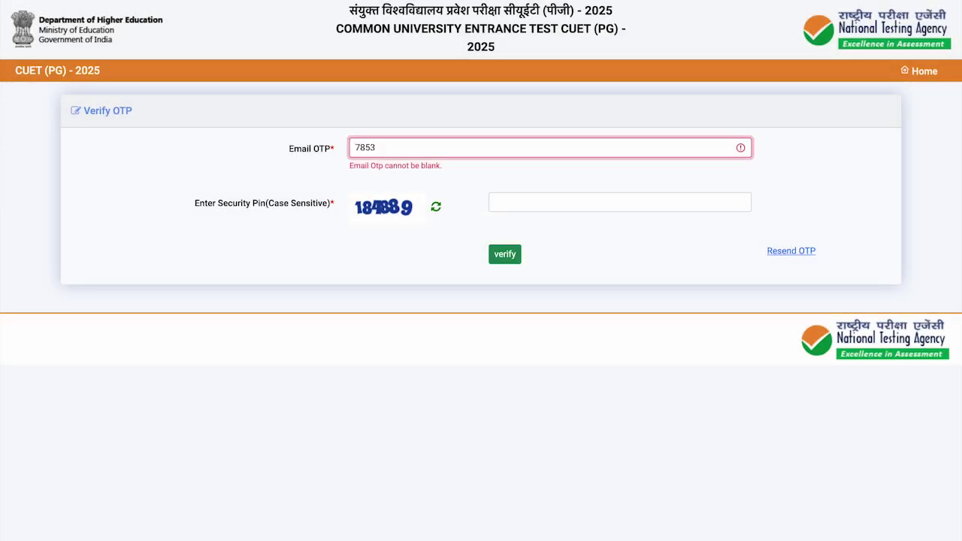
left_click(524, 189)
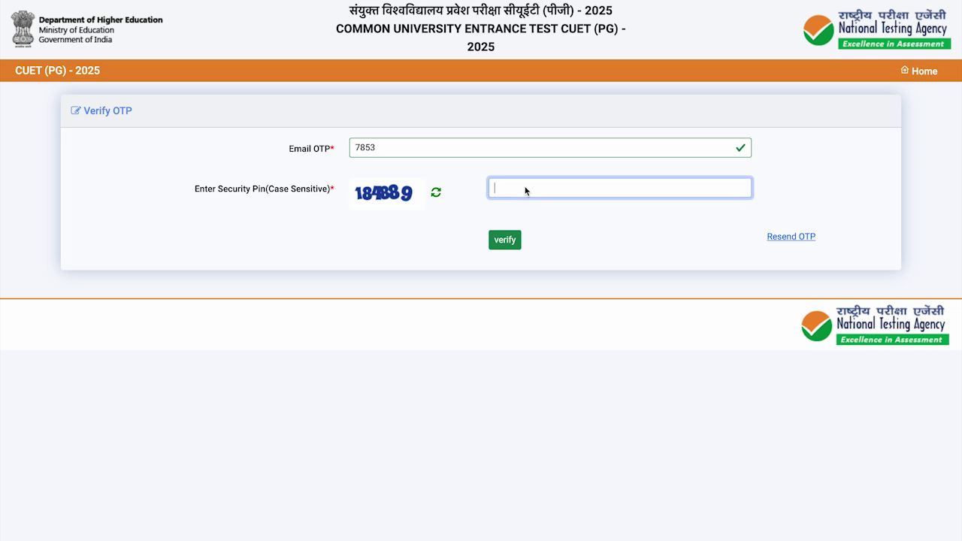
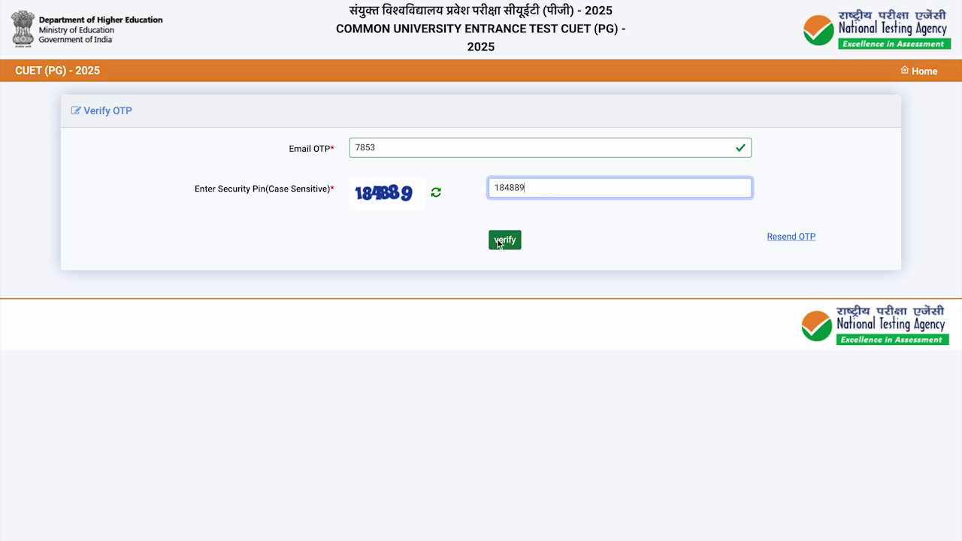
left_click(504, 240)
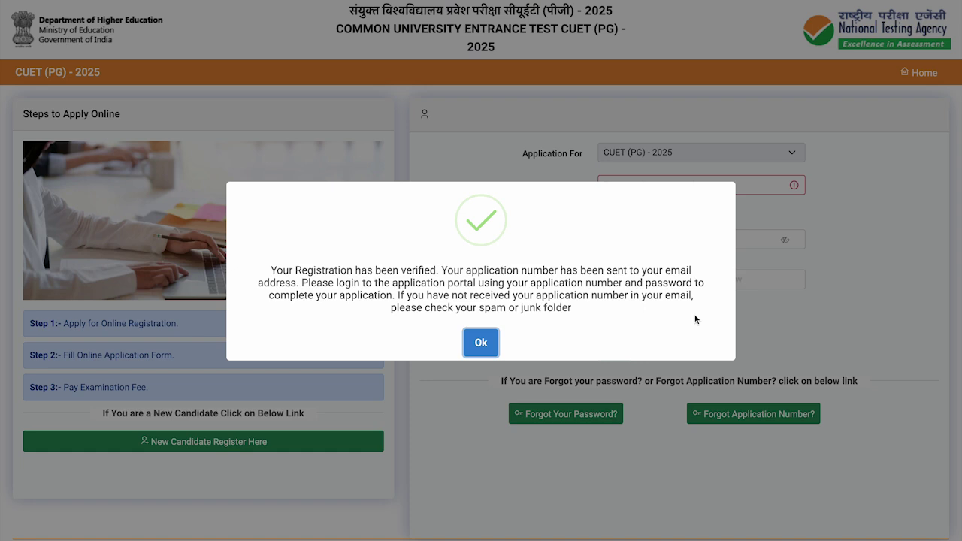
Close the 'Registration has been verified' message to reveal the candidate login form.
left_click(481, 342)
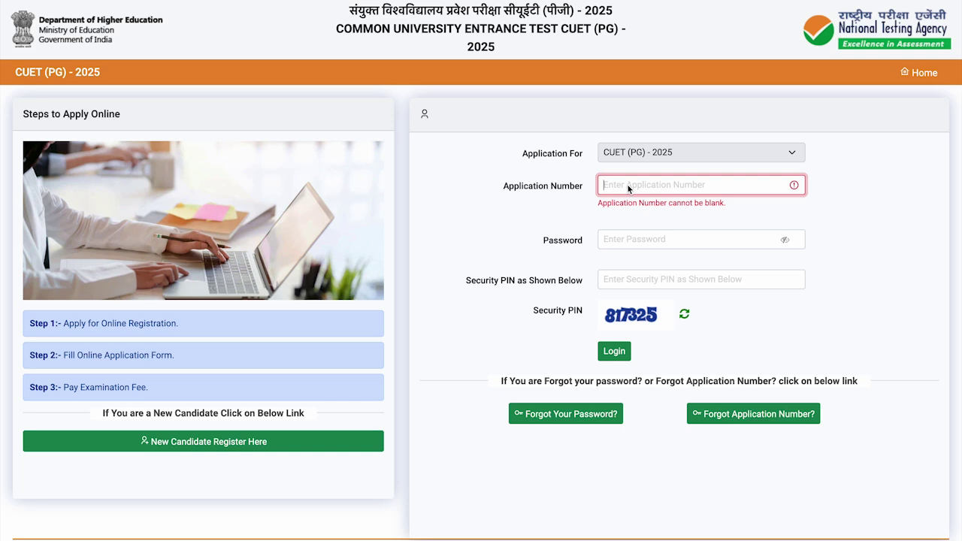
Log in using the new application number, the account password and the security PIN.
left_click(839, 189)
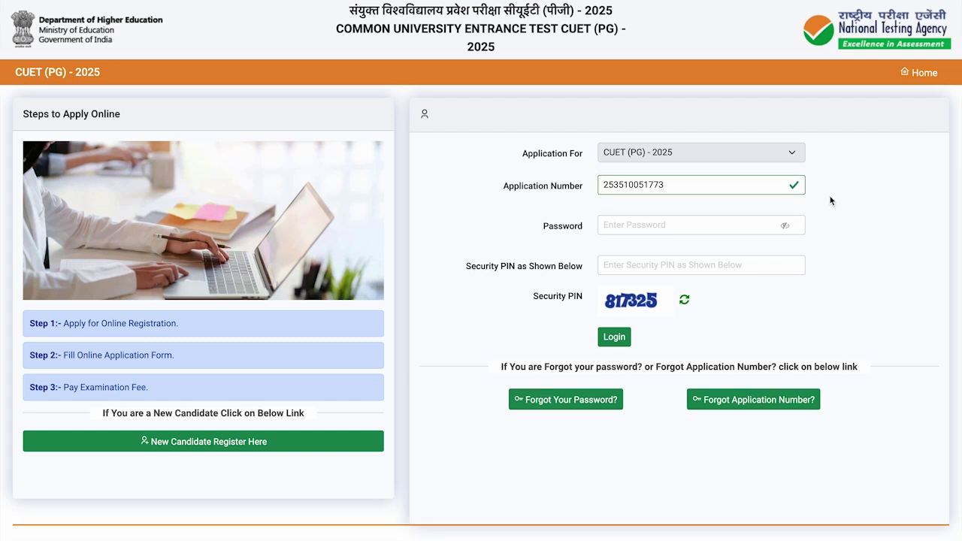
left_click(648, 226)
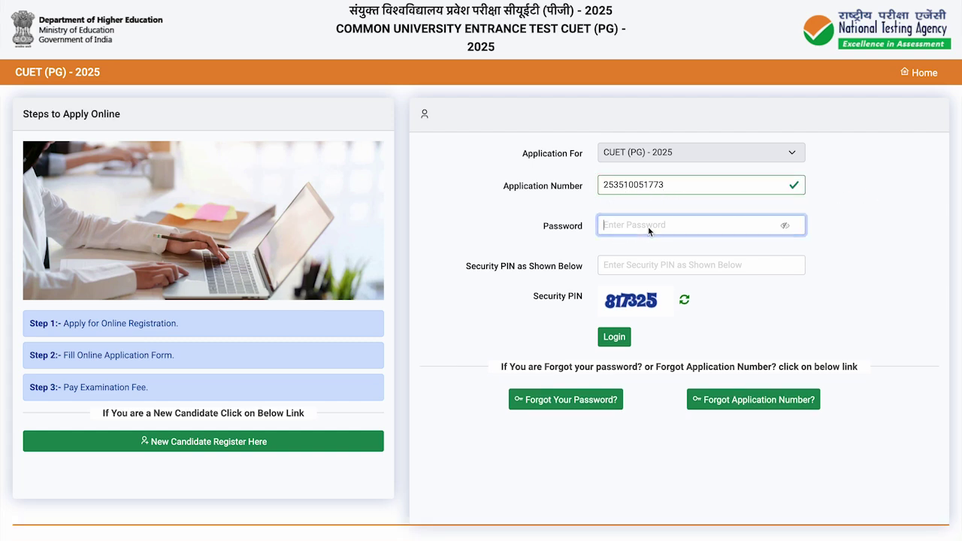
type("*")
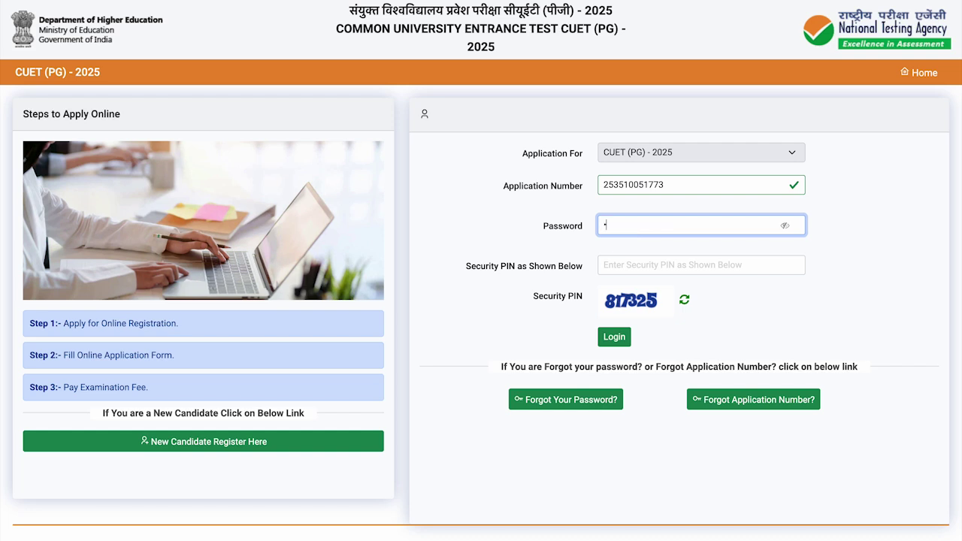
type("*******")
left_click(665, 265)
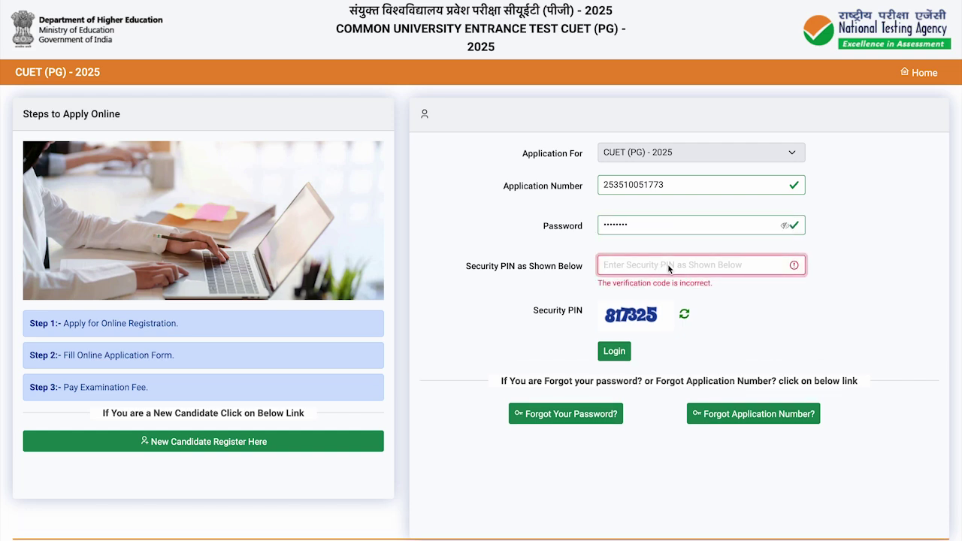
type("817325")
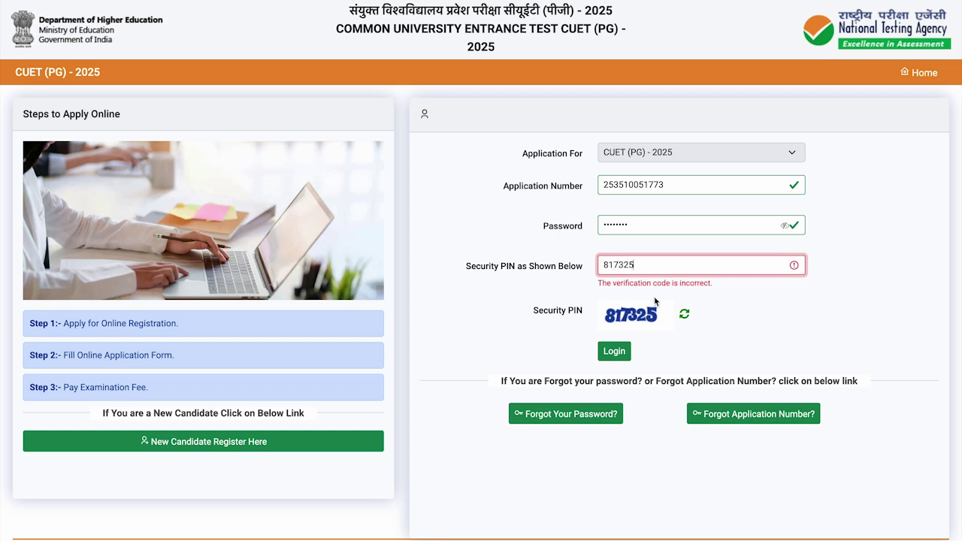
left_click(610, 350)
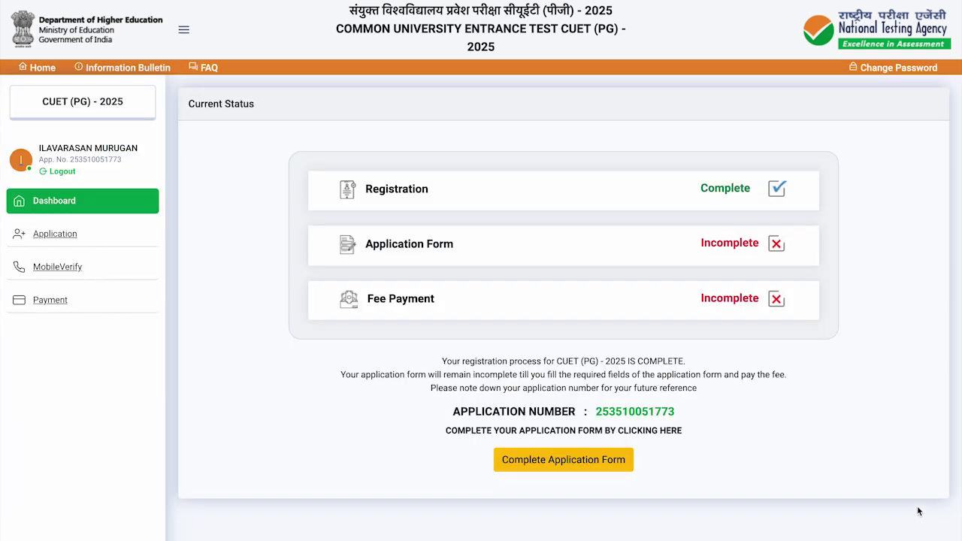
Start the application form from the dashboard, opening its Contact Details step.
scroll(877, 347, "down", 1)
scroll(882, 354, "up", 1)
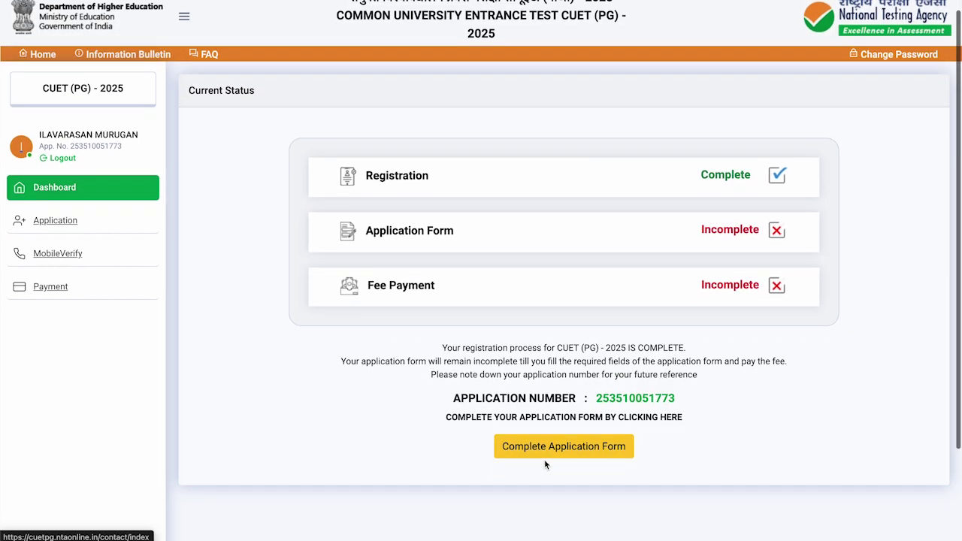
left_click(547, 449)
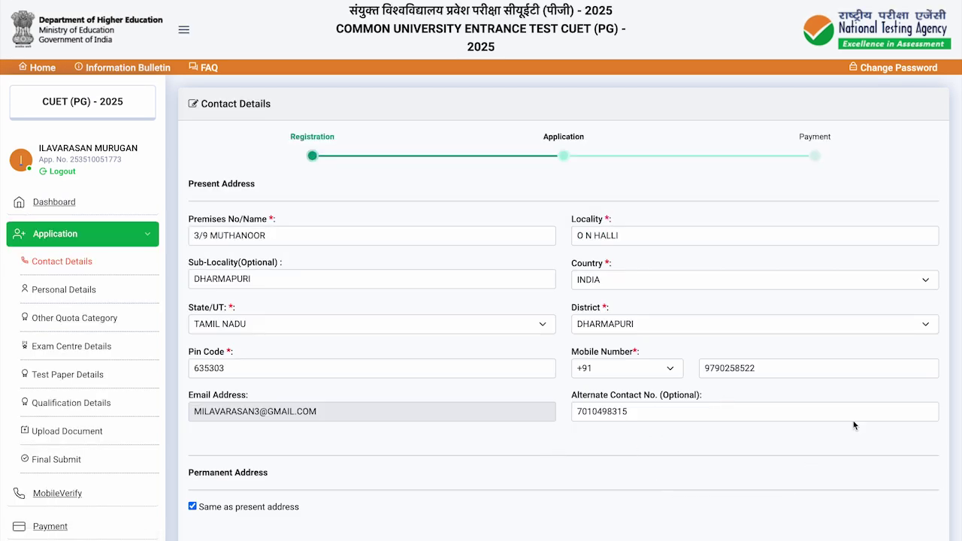
Review the prefilled Contact Details and enter the captcha verification code.
scroll(859, 482, "down", 1)
scroll(859, 482, "up", 1)
scroll(860, 488, "down", 2)
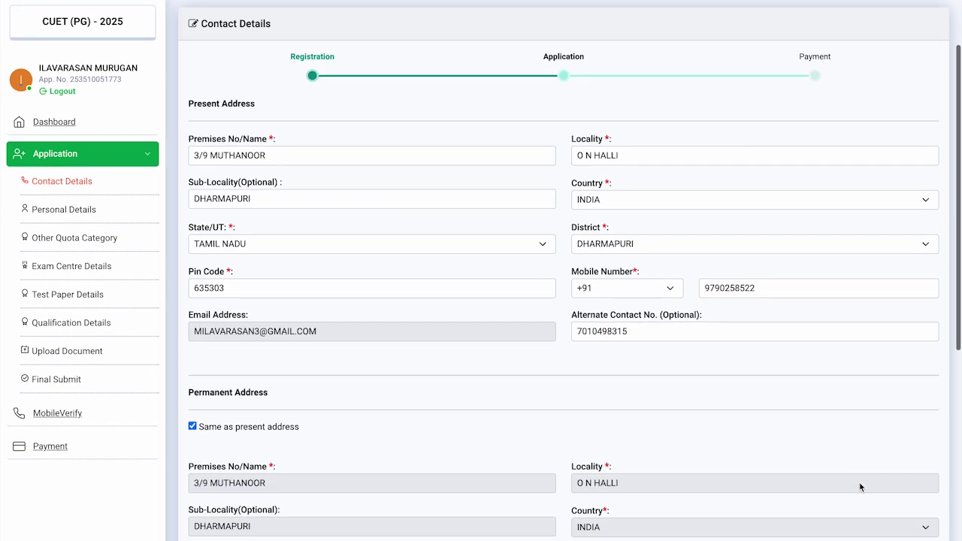
scroll(859, 488, "down", 3)
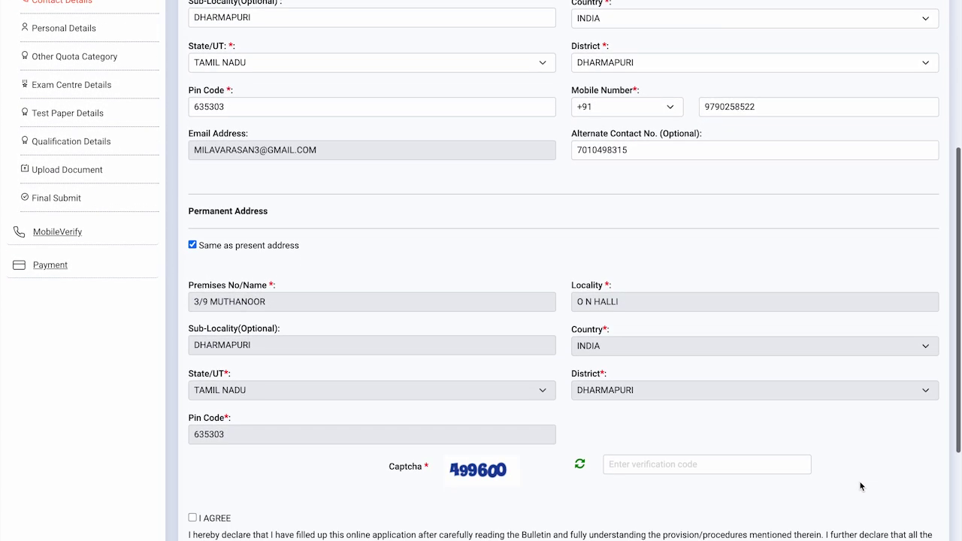
scroll(861, 484, "down", 1)
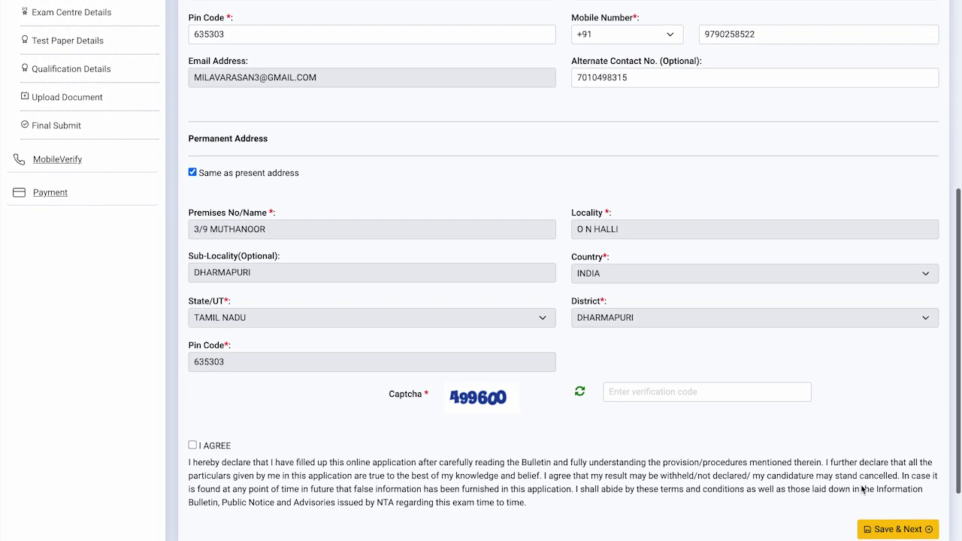
scroll(862, 490, "up", 2)
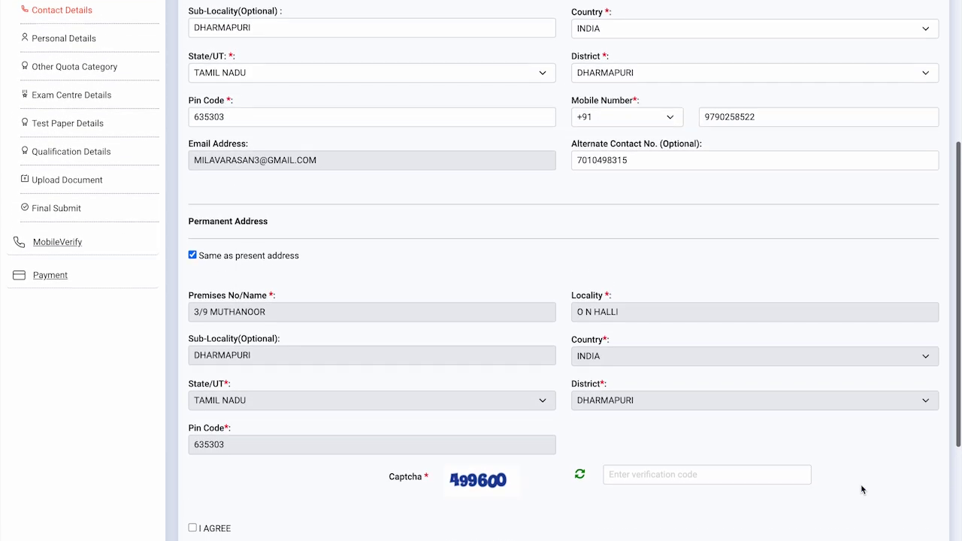
scroll(862, 489, "down", 2)
left_click(653, 387)
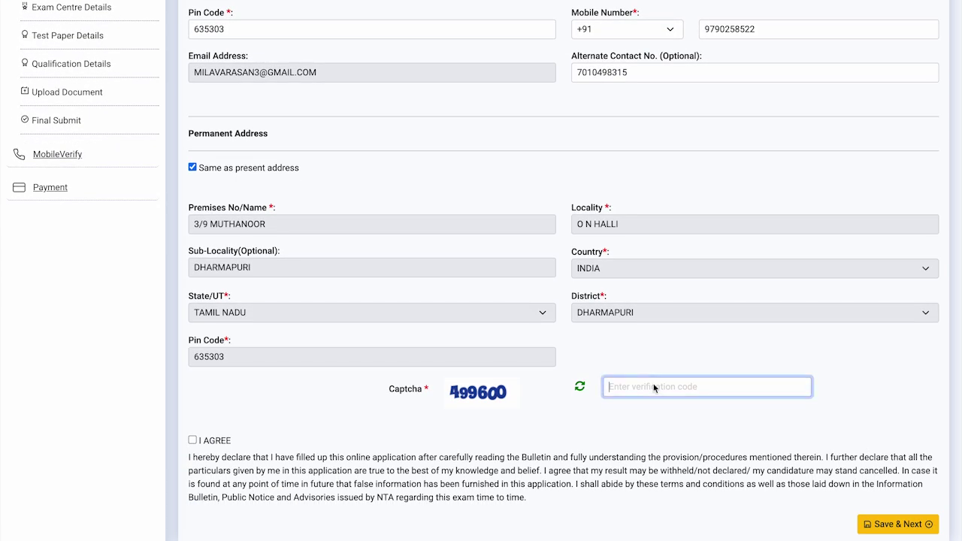
type("499600")
Accept the declaration and save the Contact Details to continue.
left_click(193, 441)
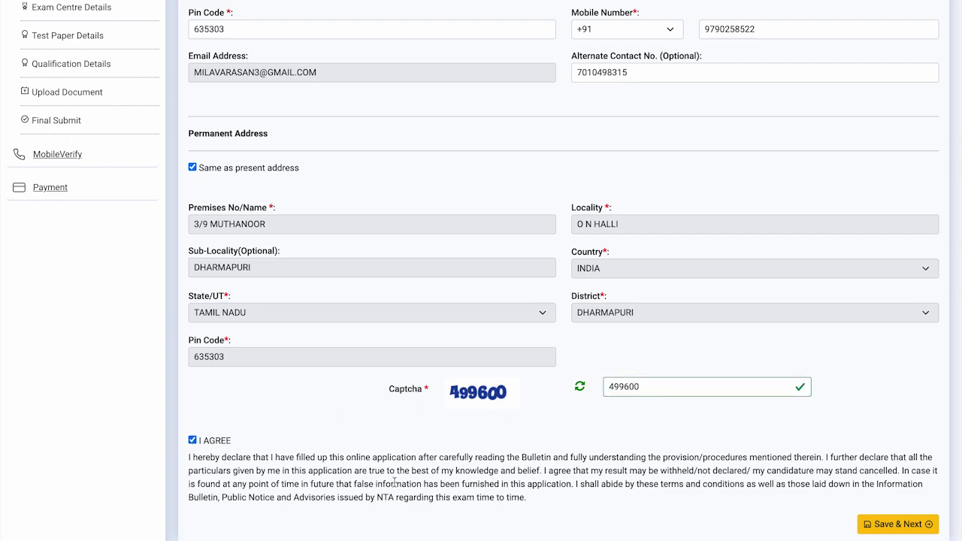
scroll(531, 496, "down", 2)
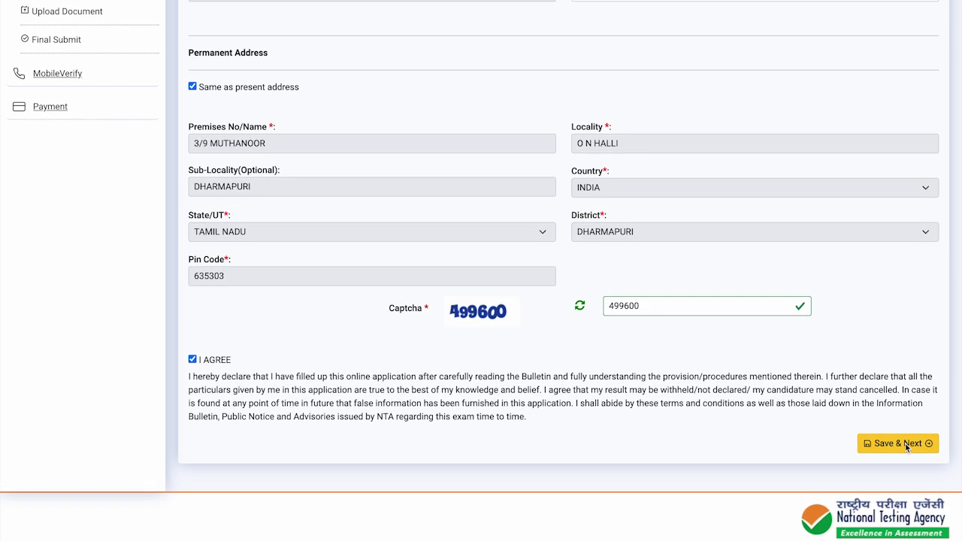
left_click(898, 444)
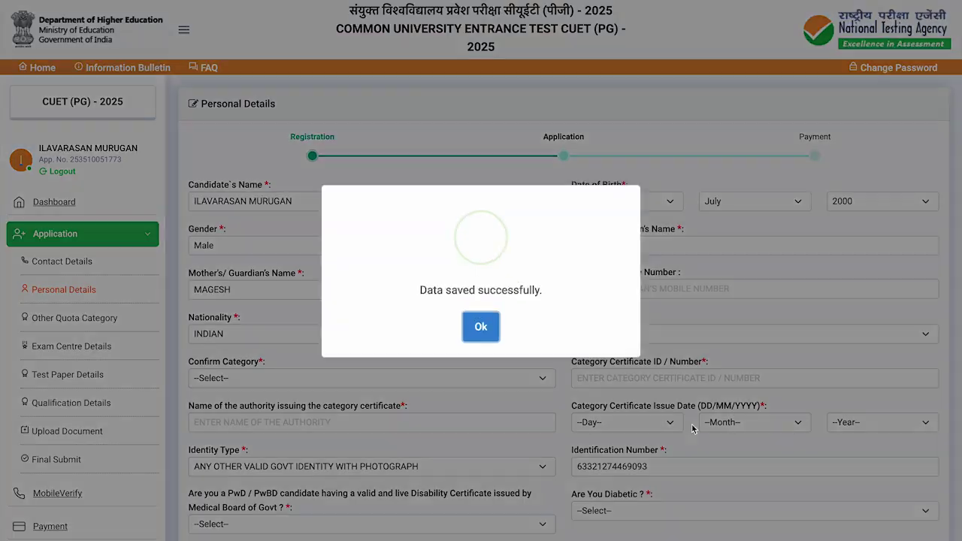
left_click(481, 329)
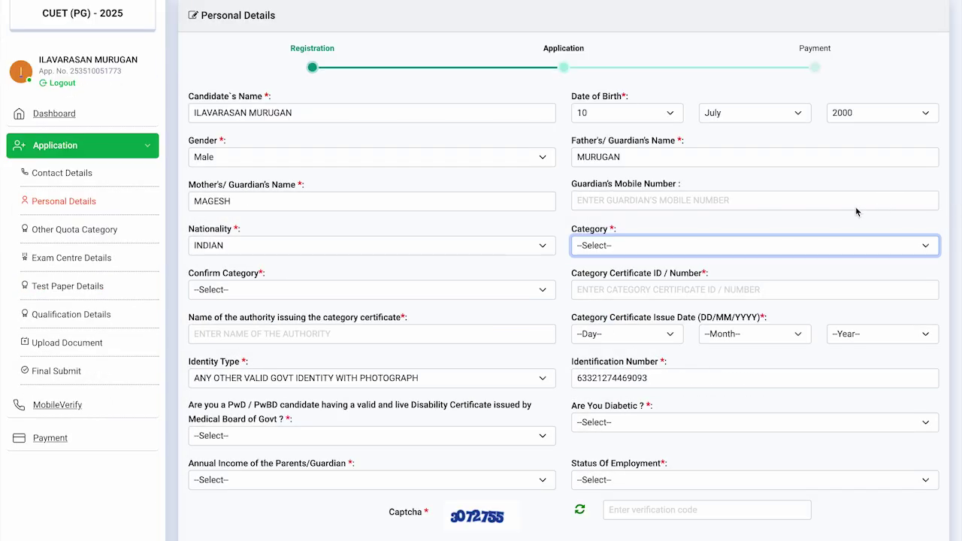
Enter the guardian's mobile number and set and confirm the category as OBC-(NCL).
left_click(947, 209)
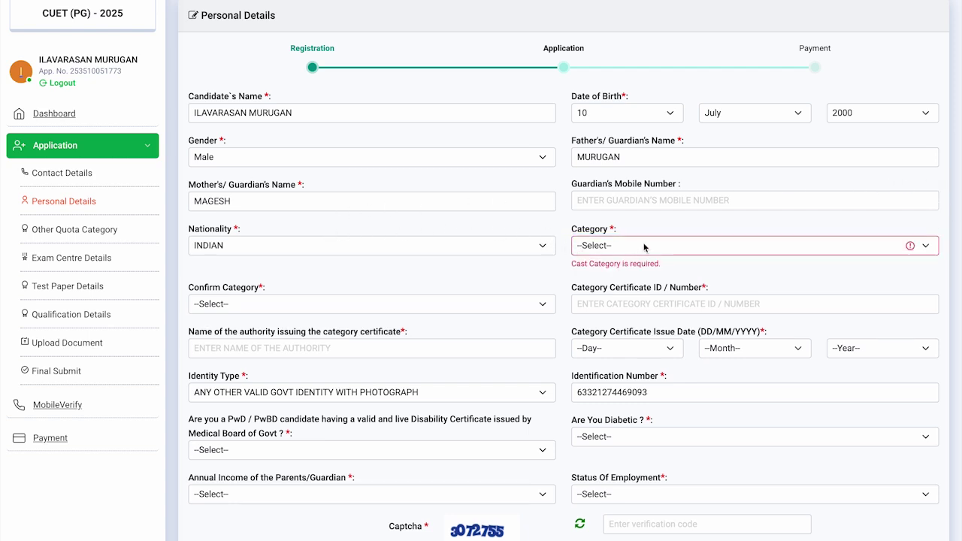
left_click(688, 201)
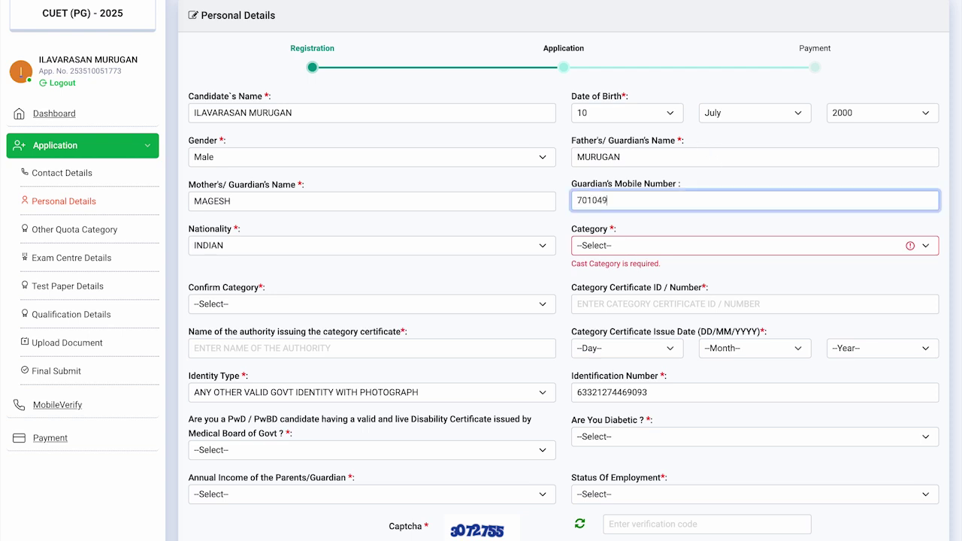
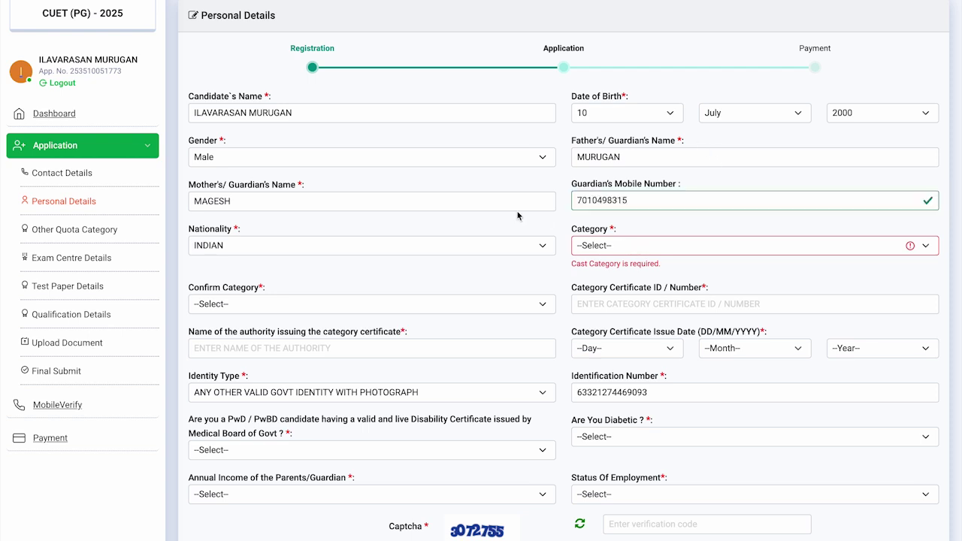
left_click(676, 250)
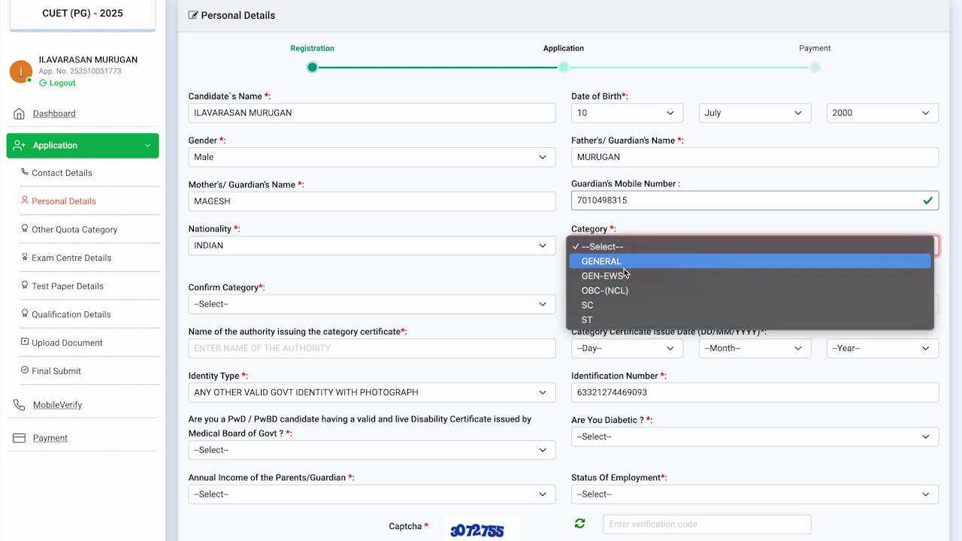
left_click(618, 297)
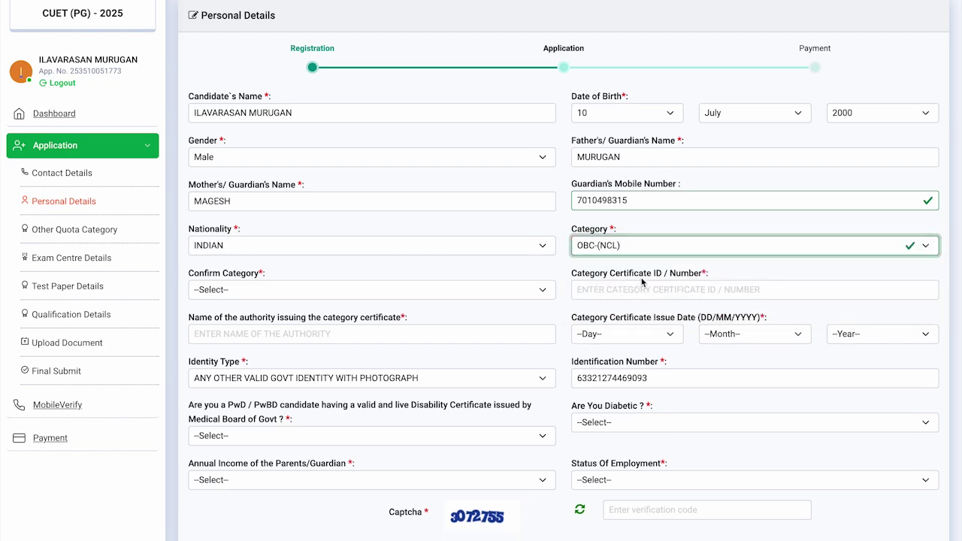
scroll(532, 272, "down", 1)
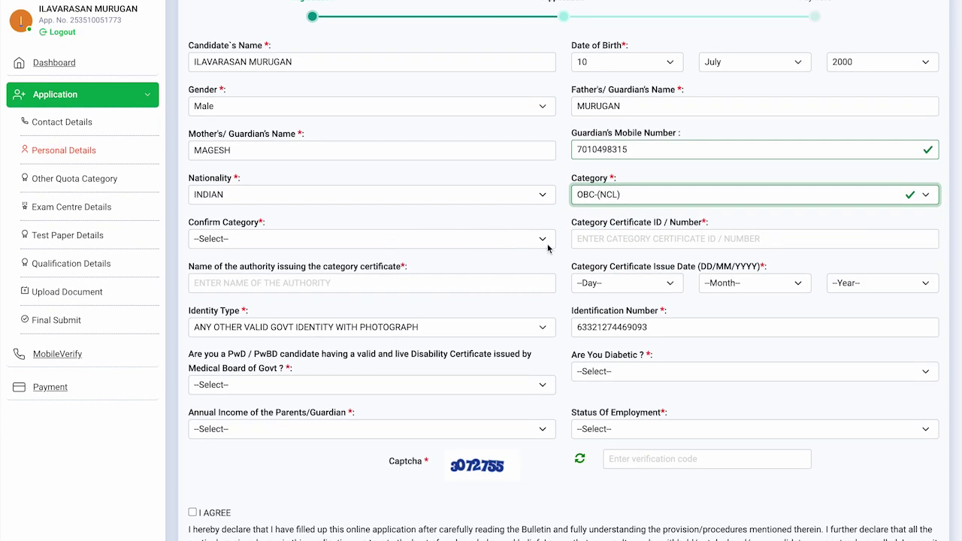
left_click(540, 245)
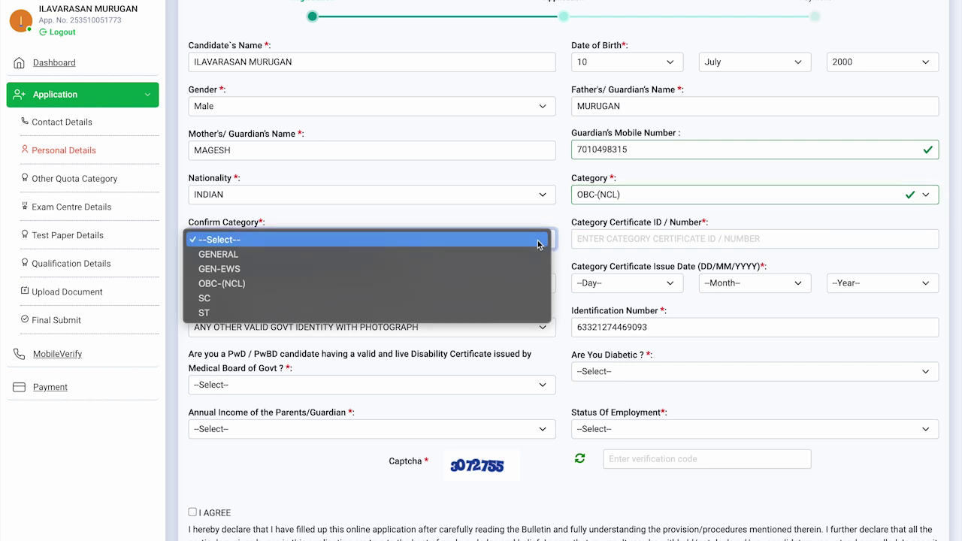
left_click(318, 282)
Enter the category certificate number with issuing authority TALUK OFFICE.
left_click(742, 239)
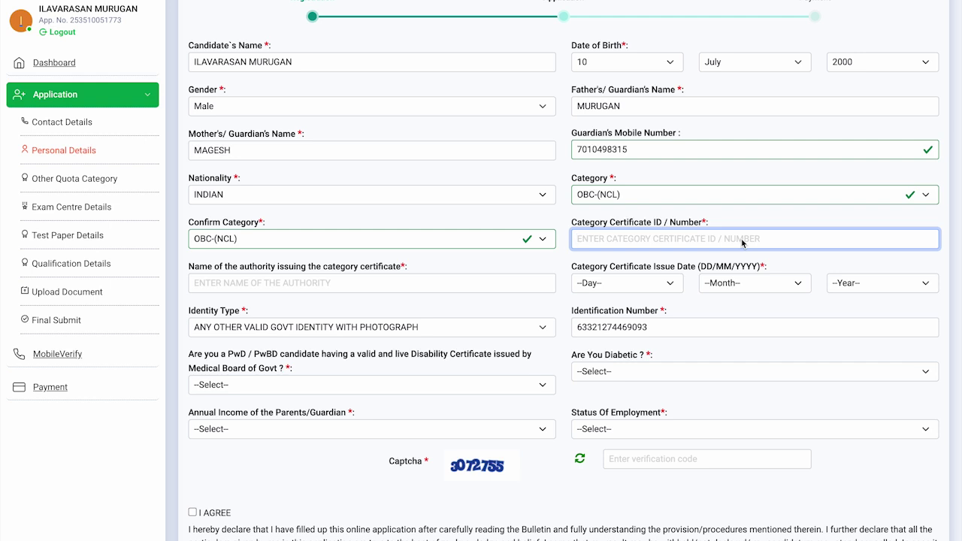
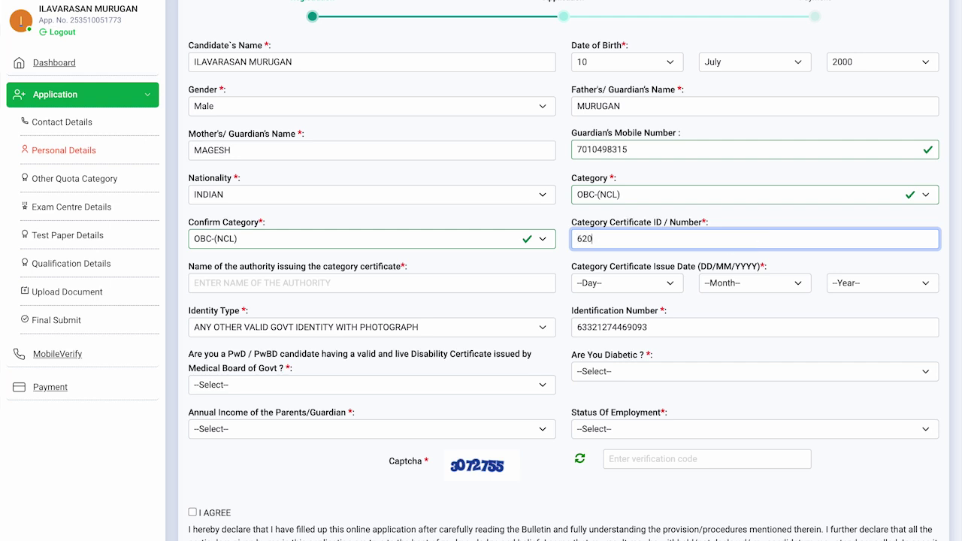
key("Tab")
type("TALUK OFFICE")
scroll(481, 270, "down", 1)
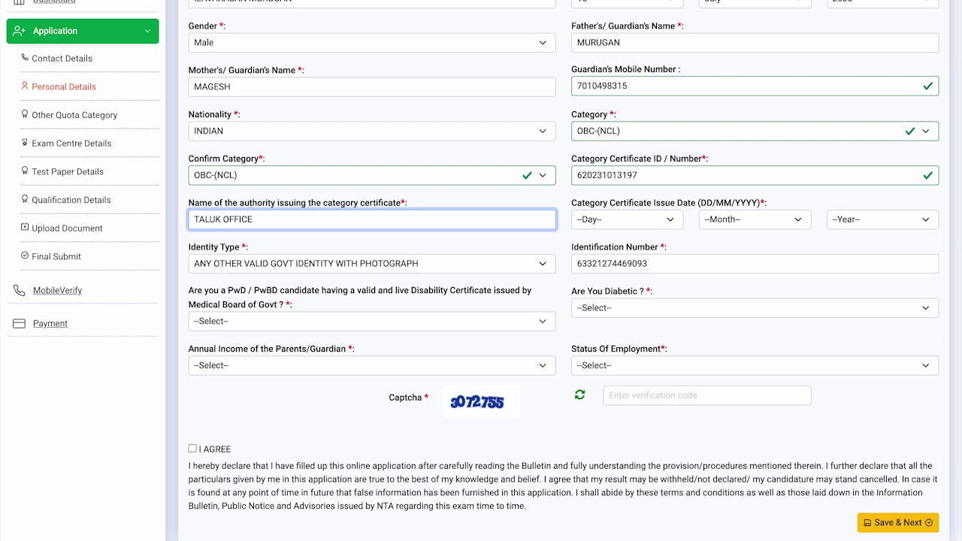
Set the certificate issue date to 17 August 2024 and answer No for PwD and Diabetic.
left_click(671, 220)
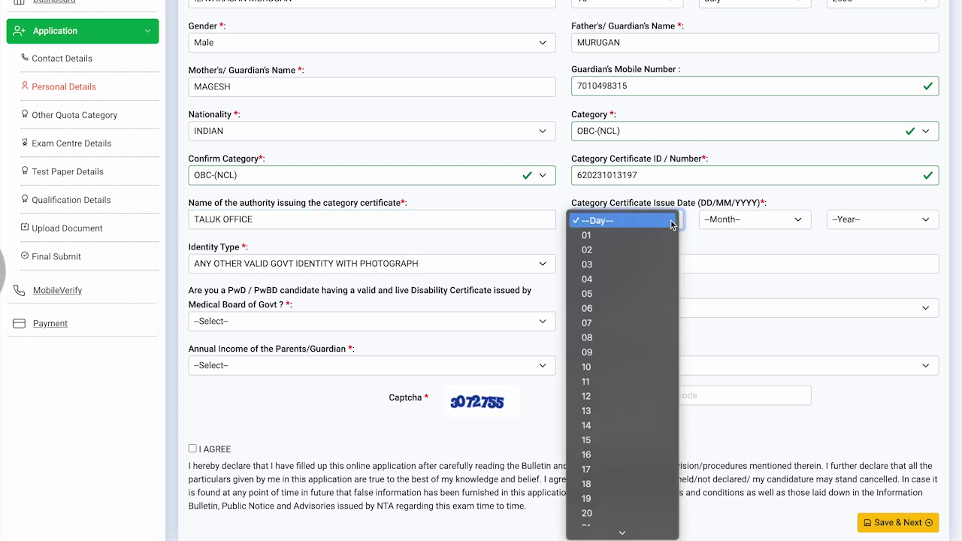
left_click(598, 470)
left_click(799, 219)
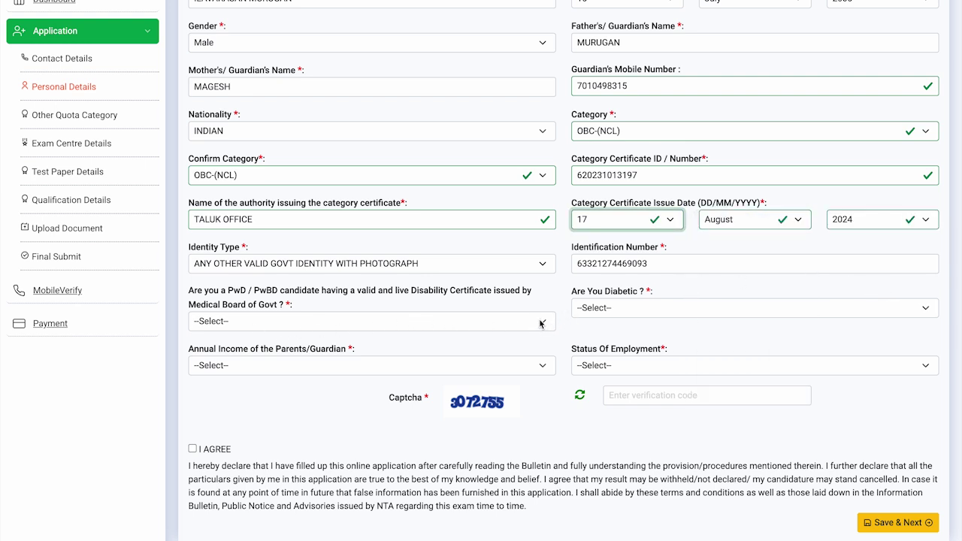
left_click(541, 323)
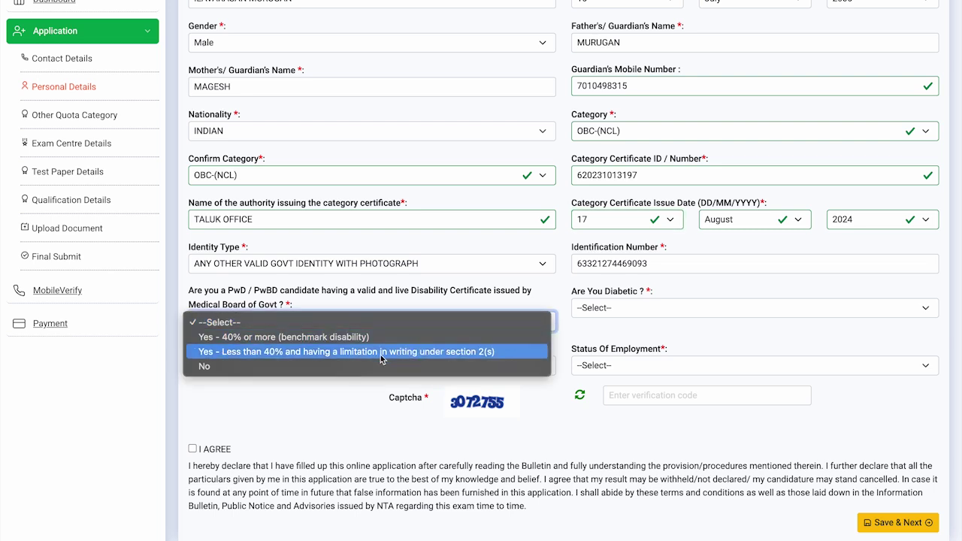
left_click(304, 366)
left_click(682, 307)
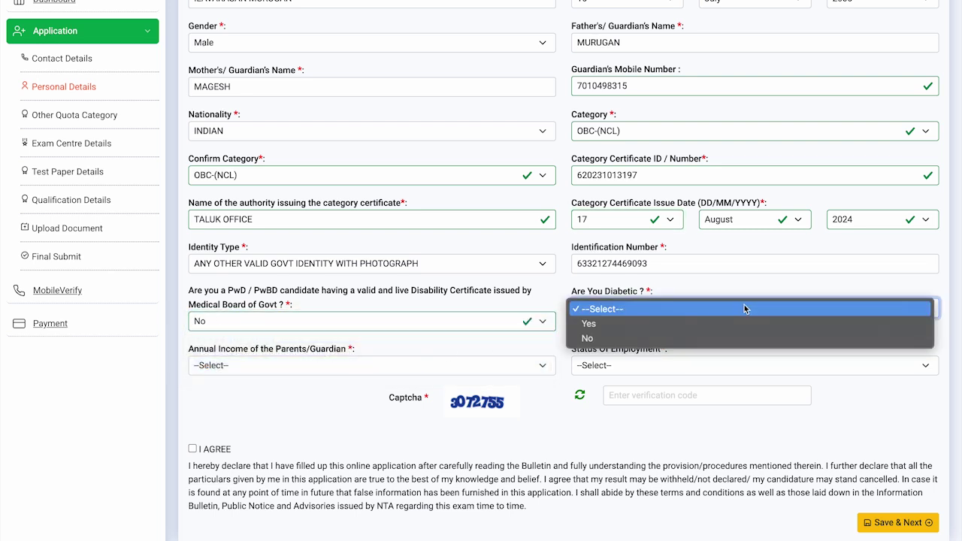
left_click(609, 342)
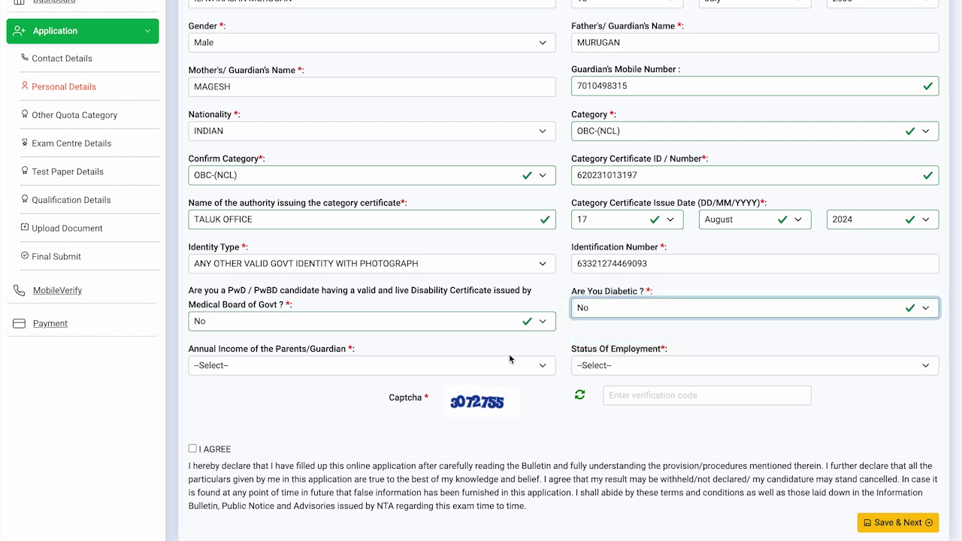
Choose income Up to 100000 and Unemployed, enter the captcha, agree, and save.
left_click(326, 366)
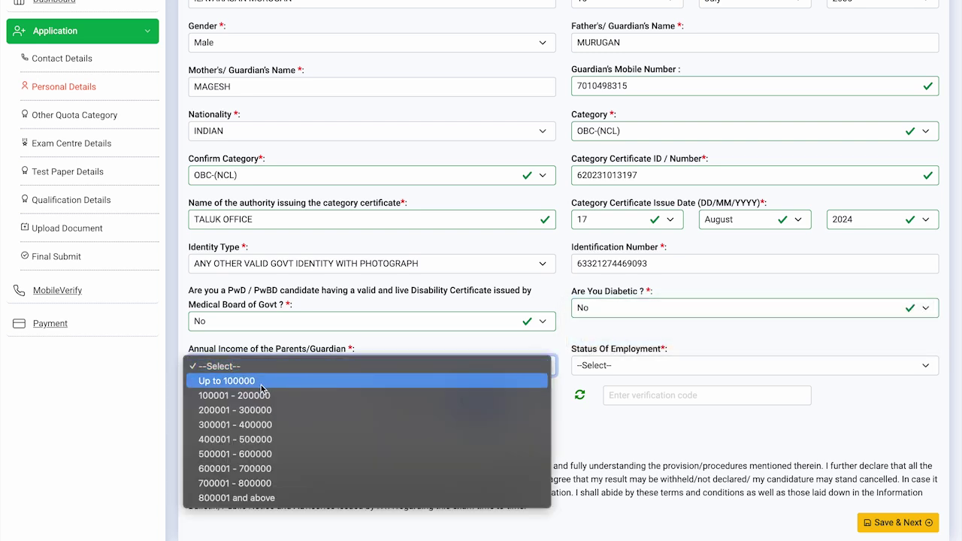
left_click(284, 385)
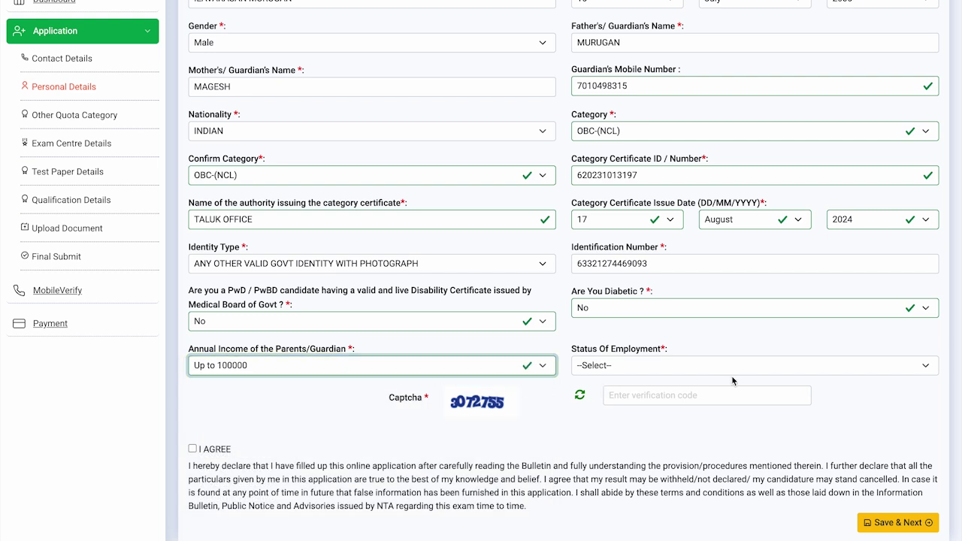
left_click(913, 365)
left_click(926, 382)
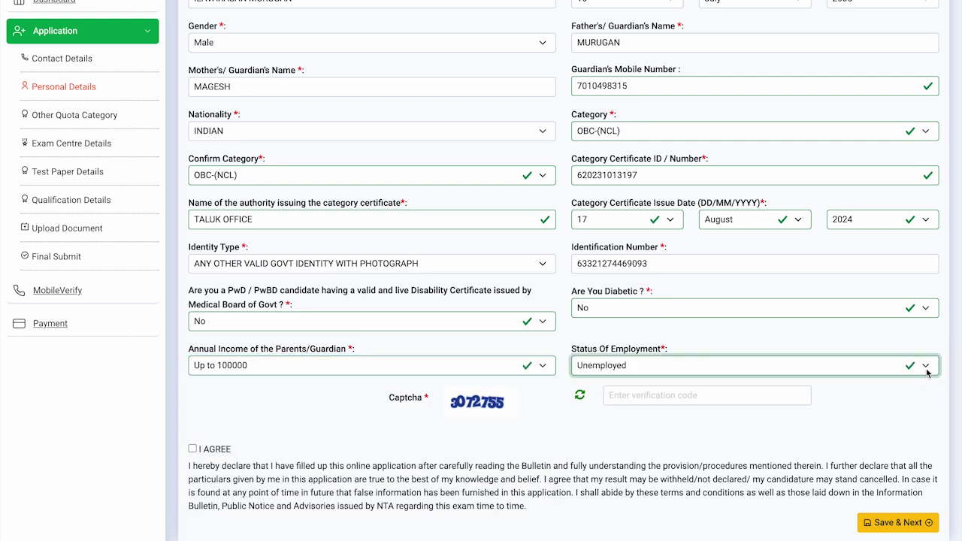
left_click(676, 397)
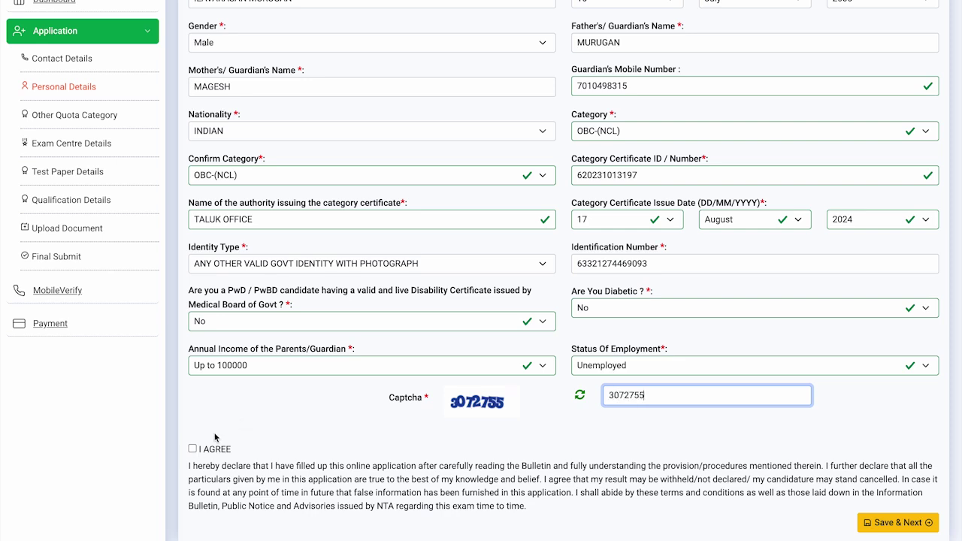
left_click(192, 449)
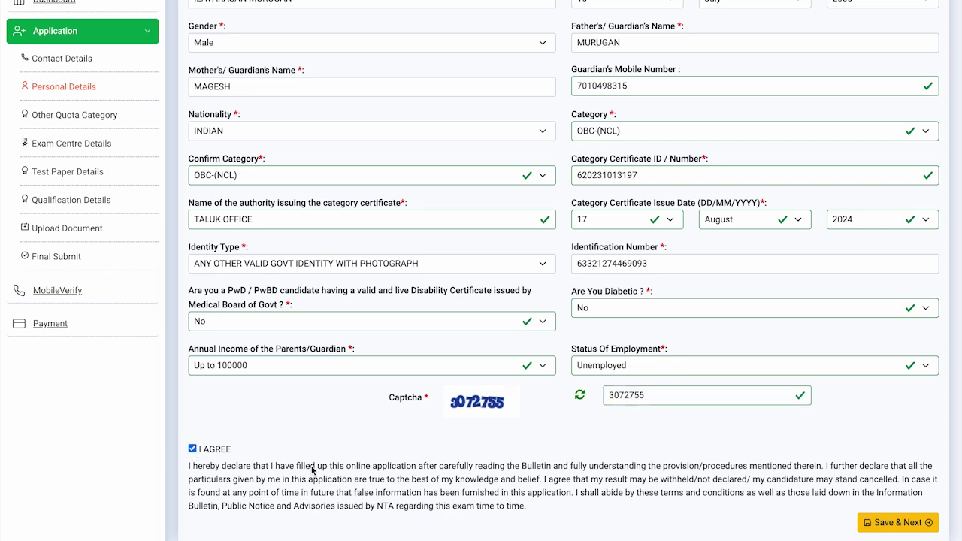
left_click(878, 527)
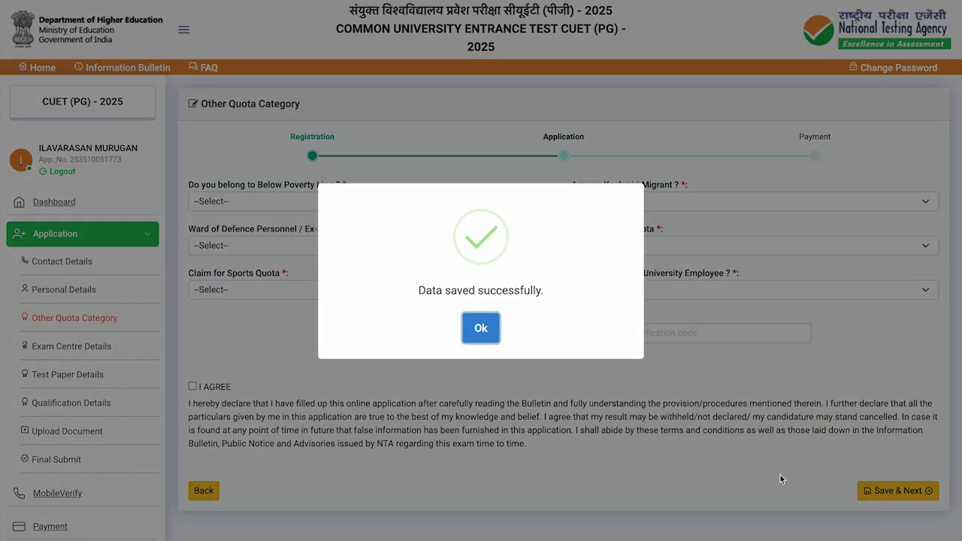
Answer No for Below Poverty Line, Kashmiri Migrant, Ward of Defence Personnel and NCC Quota.
key("Return")
left_click(542, 202)
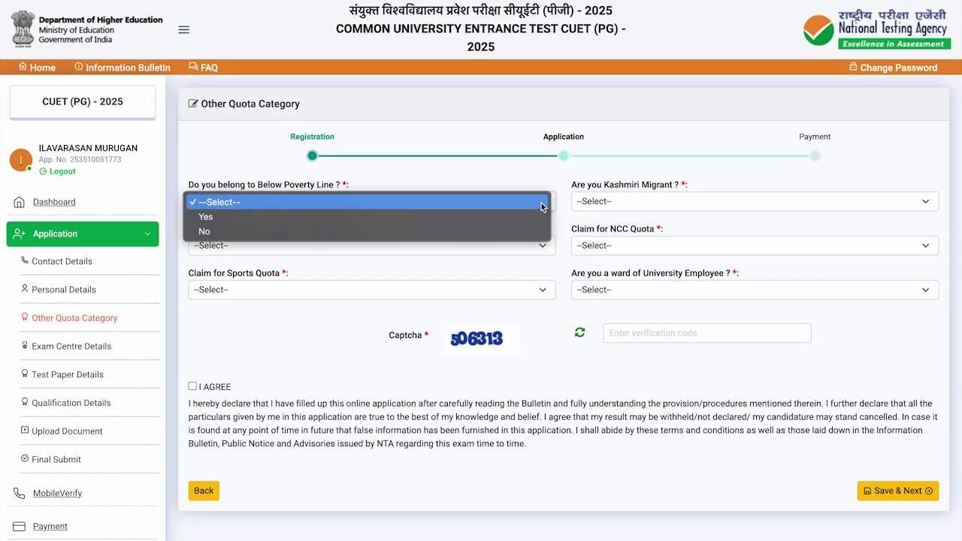
left_click(481, 231)
left_click(662, 204)
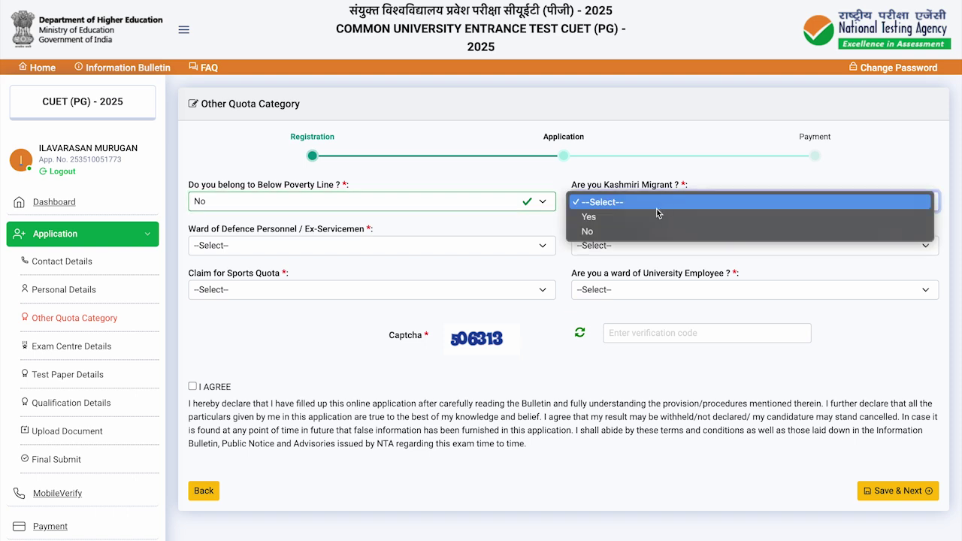
left_click(623, 233)
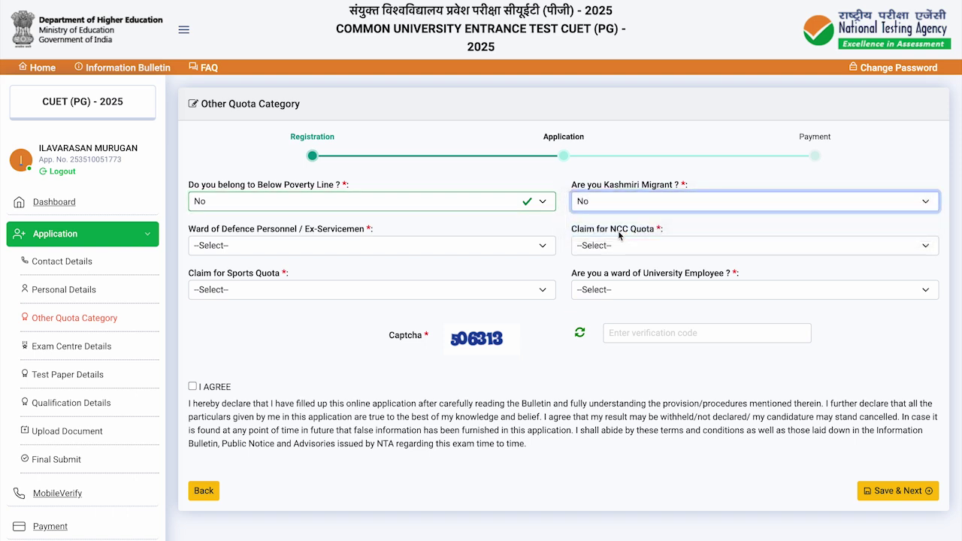
left_click(463, 243)
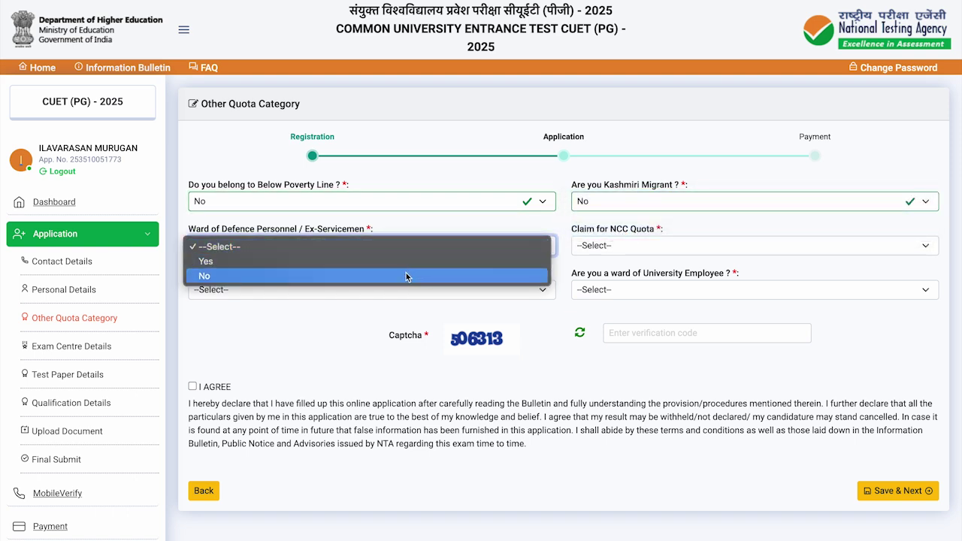
left_click(406, 275)
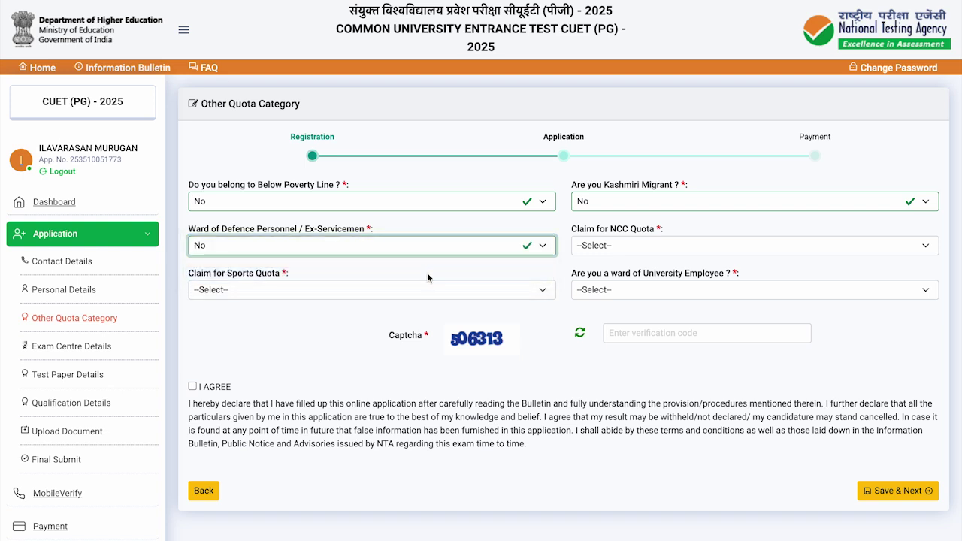
left_click(715, 247)
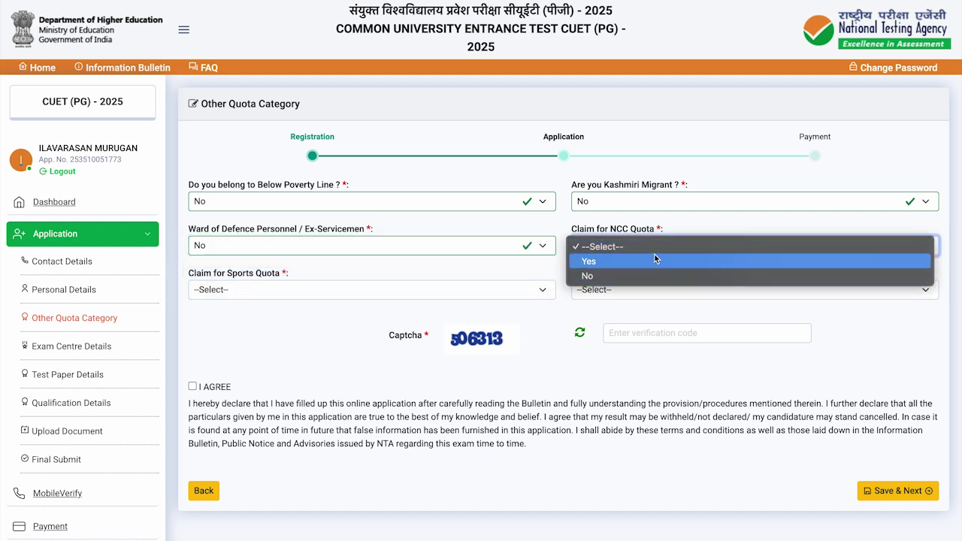
left_click(619, 272)
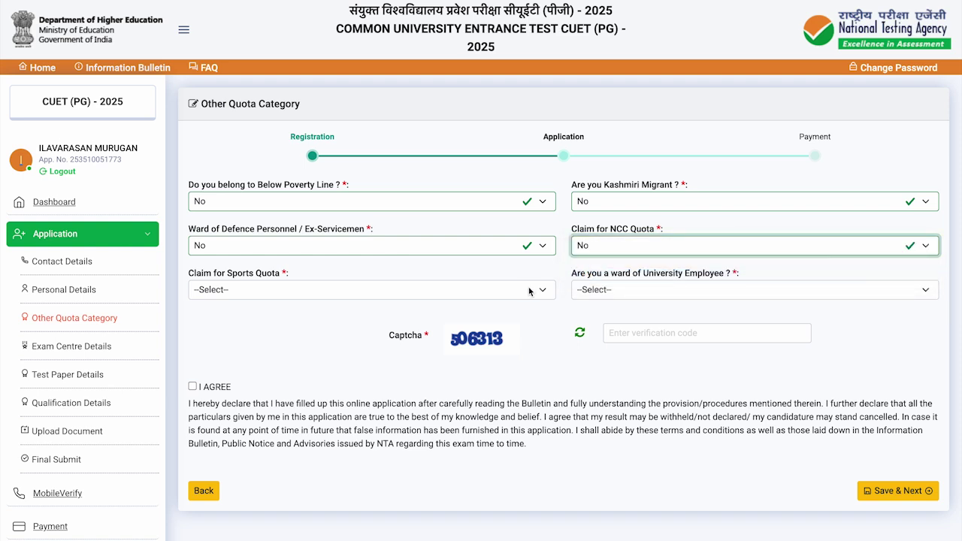
Claim Sports Quota with a national 1st-3rd position achievement, and answer No for University Employee ward.
left_click(528, 292)
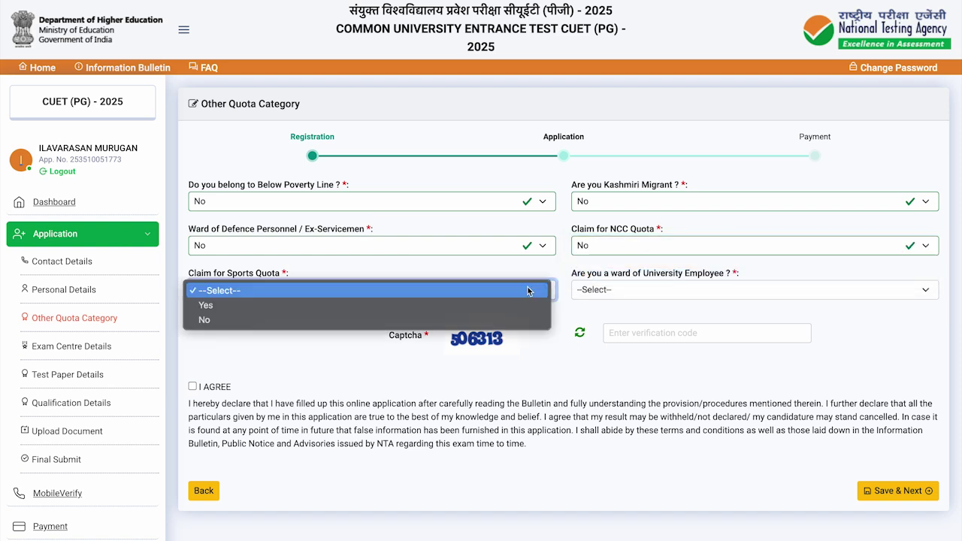
left_click(291, 306)
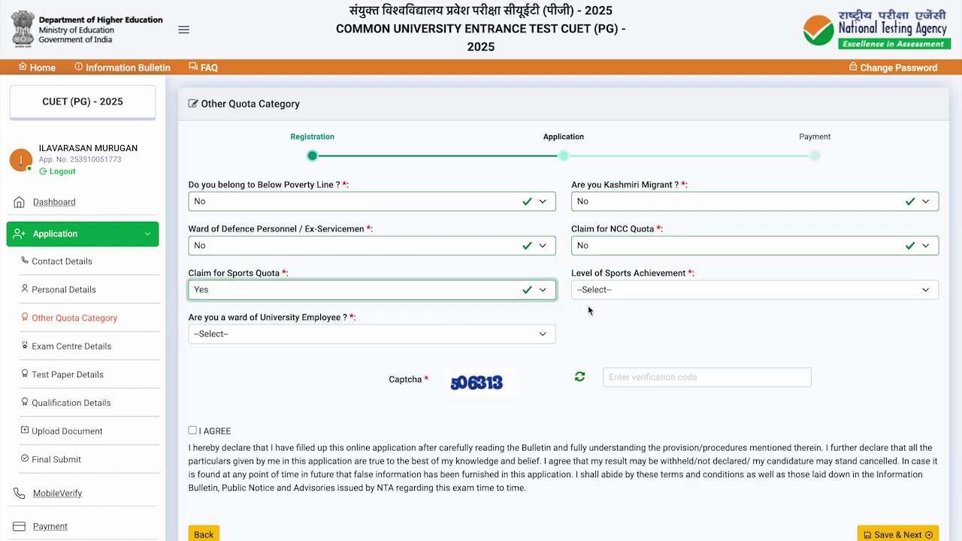
left_click(659, 293)
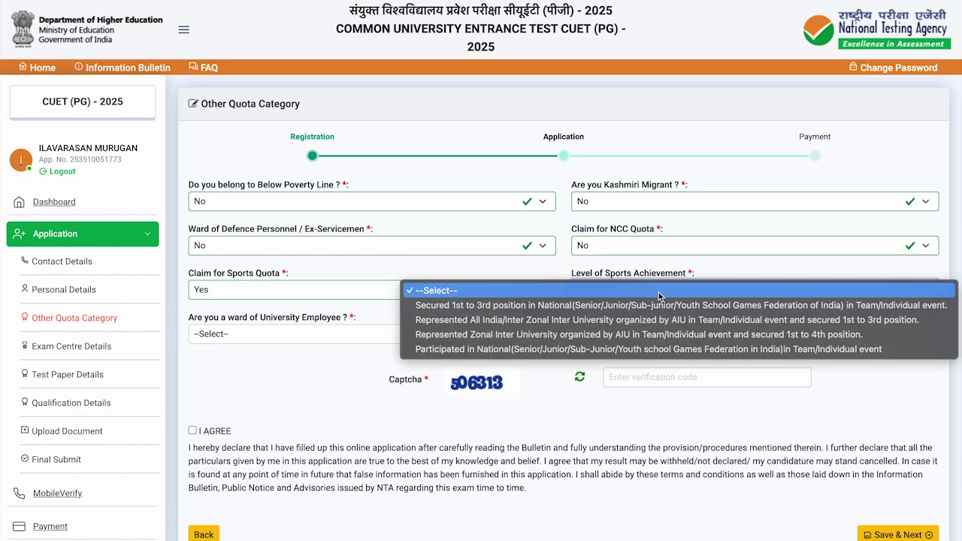
left_click(526, 305)
left_click(262, 333)
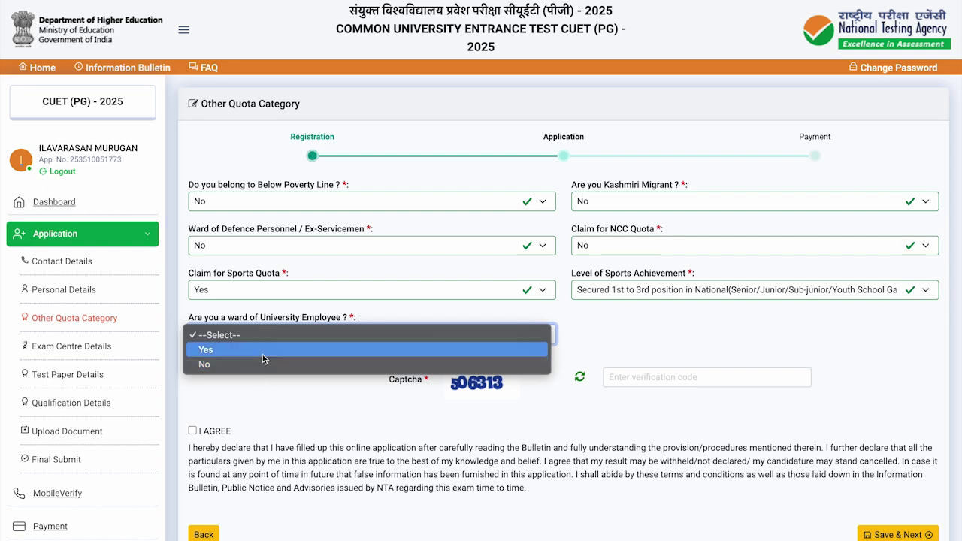
left_click(256, 366)
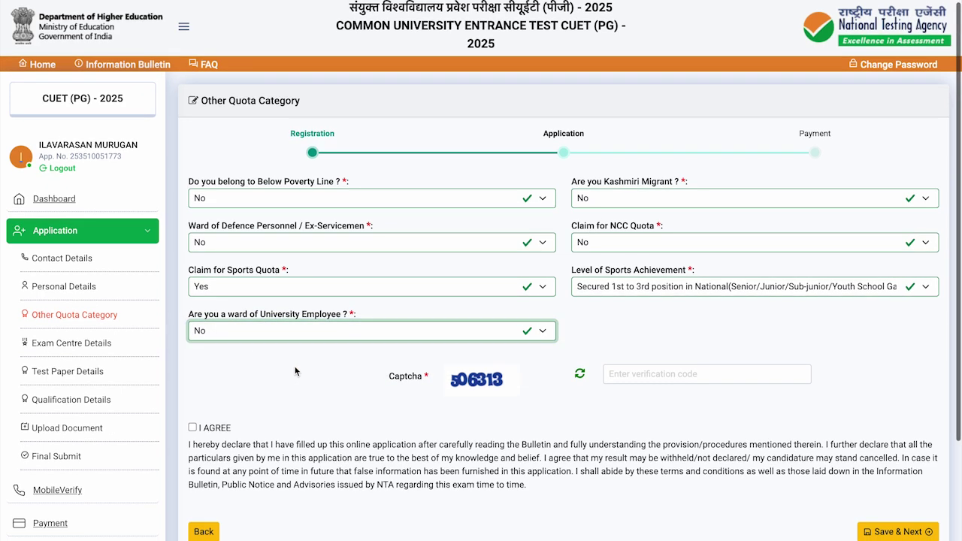
Enter the captcha, accept the declaration, and save the Other Quota details.
left_click(680, 378)
type("506313")
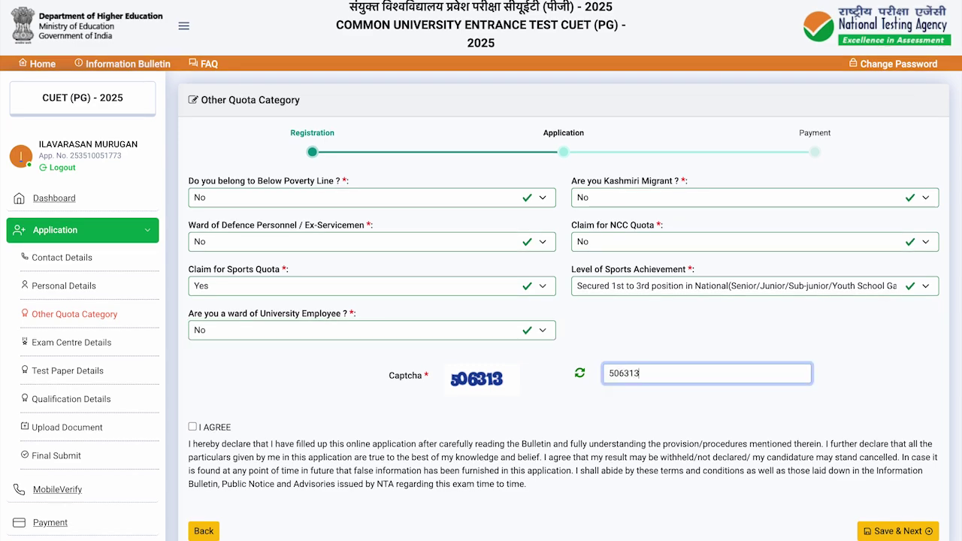
scroll(802, 420, "down", 2)
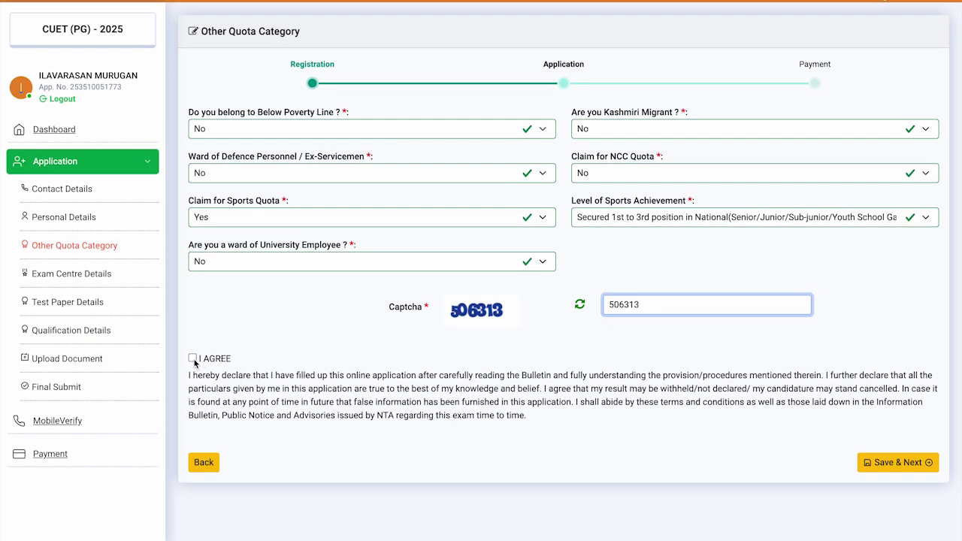
left_click(193, 359)
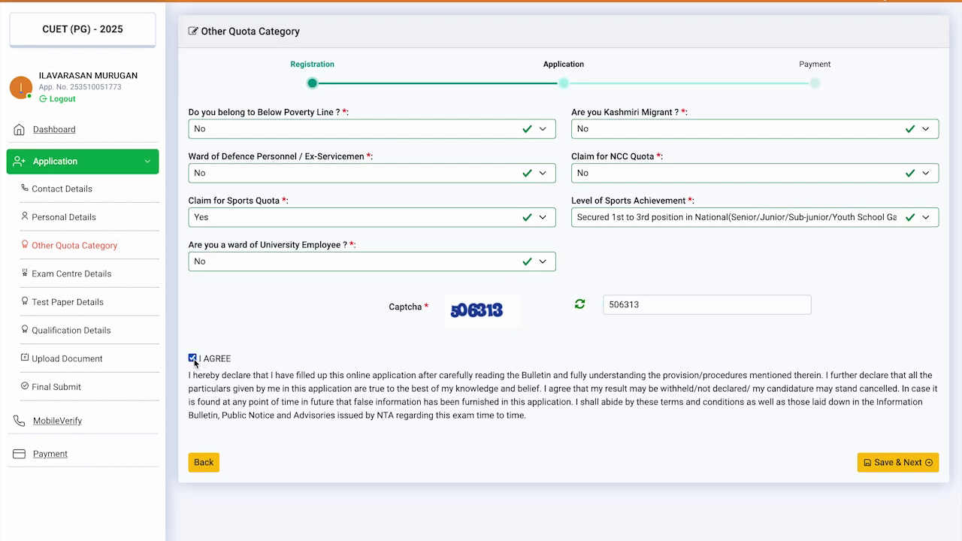
left_click(905, 464)
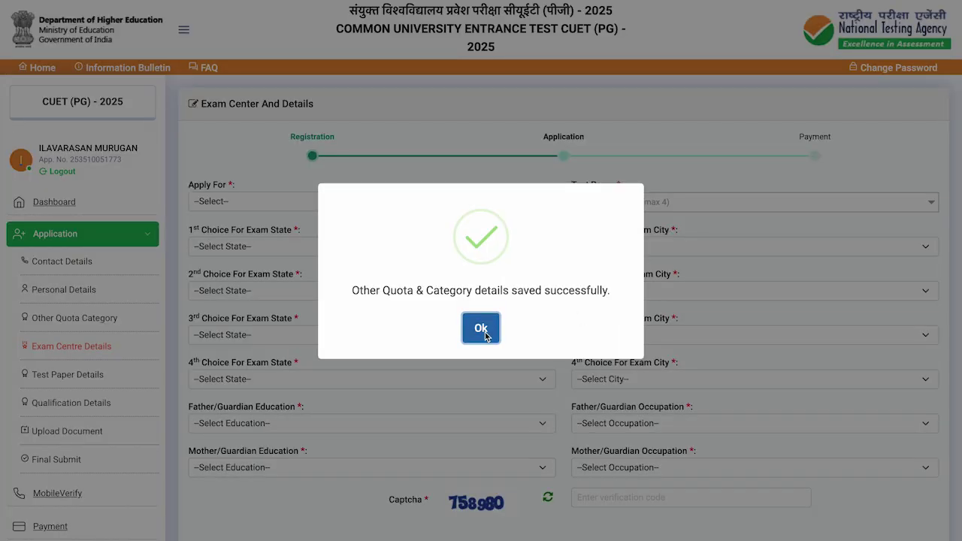
Set Apply For to CUET (PG) - 2025.
left_click(480, 328)
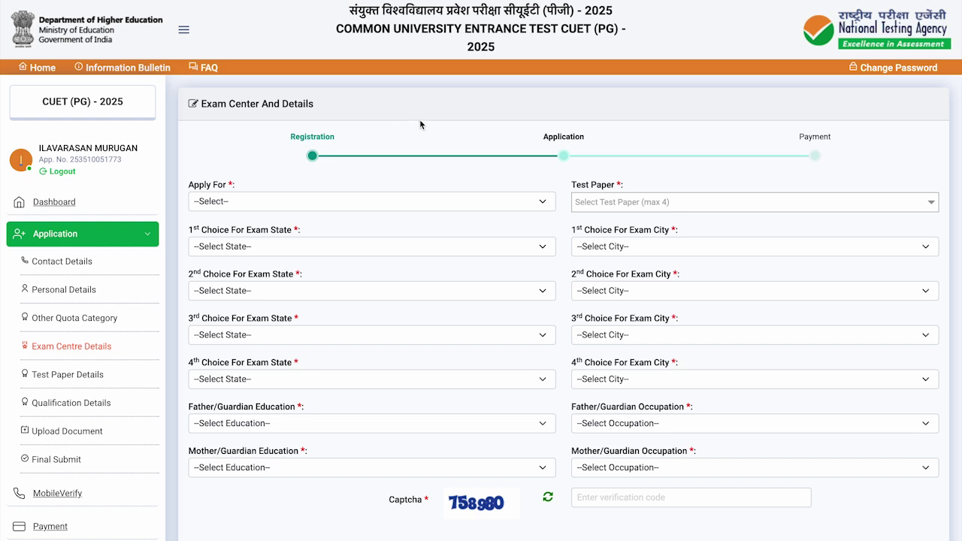
left_click(496, 201)
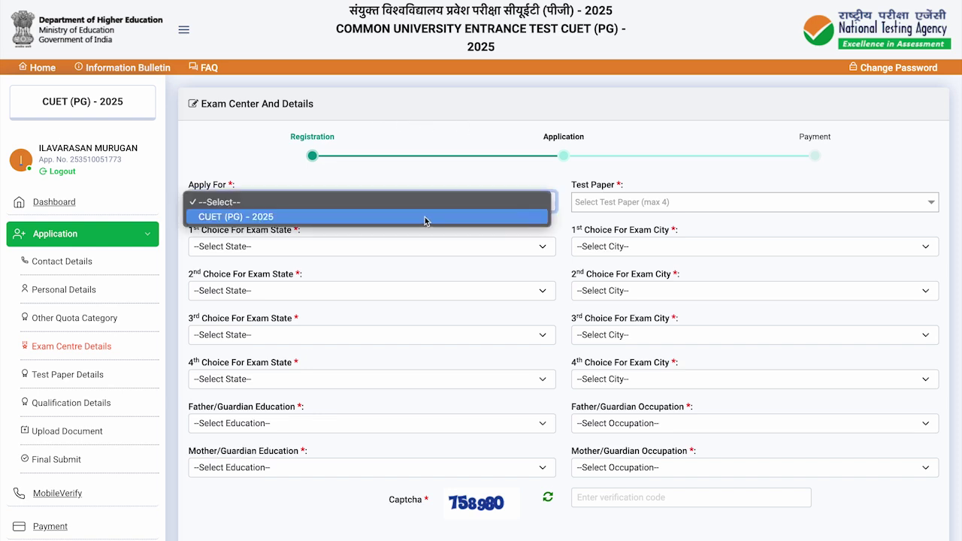
left_click(384, 216)
Search 'coqp17' in the test paper list and select COQP17 - Mass Communication and Journalism.
left_click(676, 201)
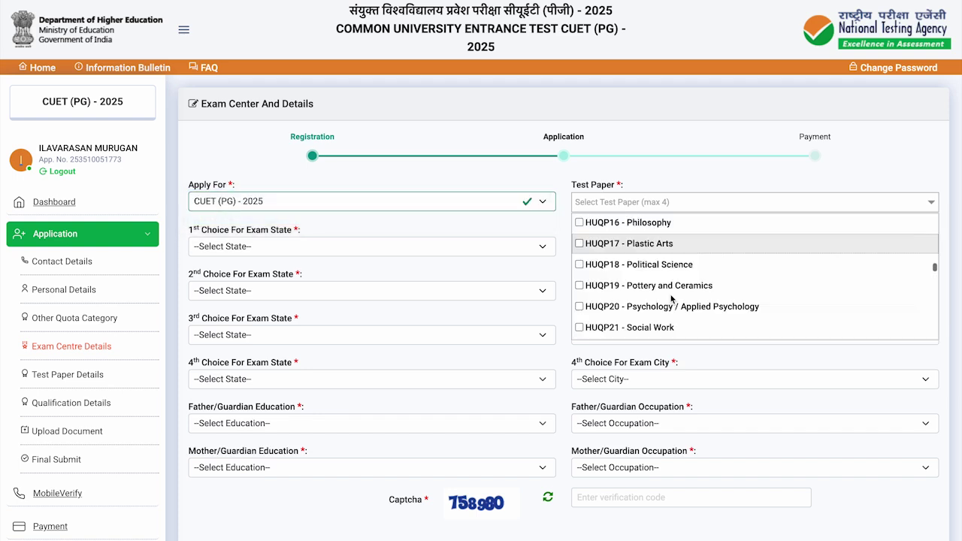
scroll(671, 298, "down", 1)
scroll(671, 299, "down", 5)
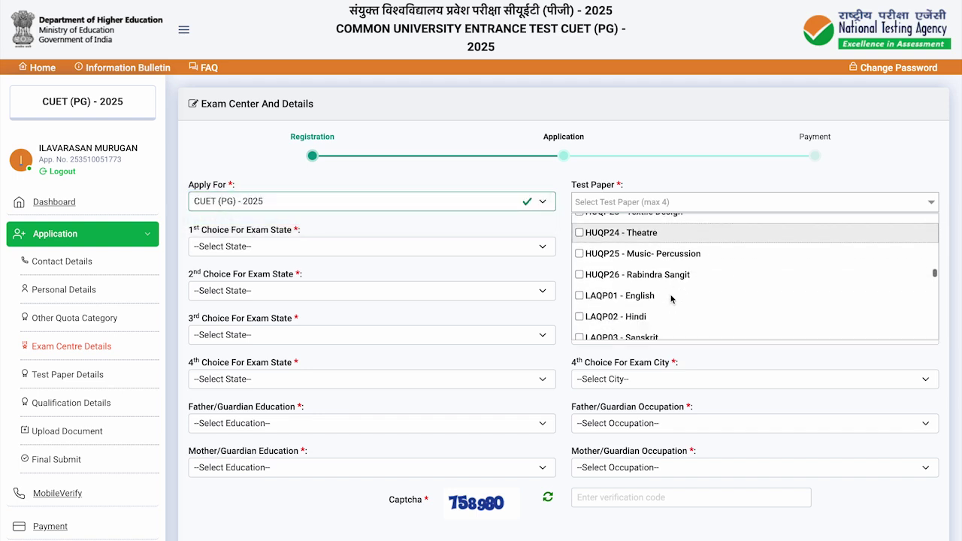
scroll(671, 298, "down", 6)
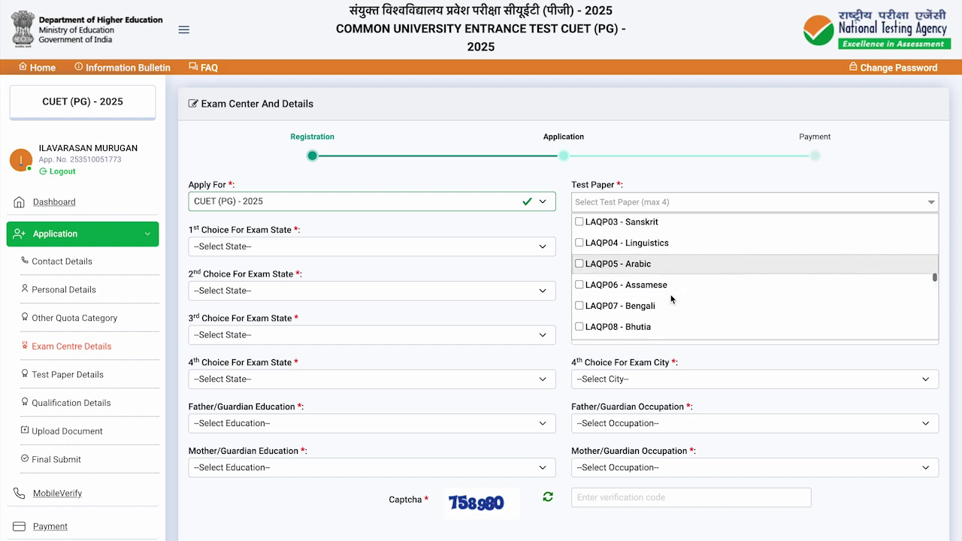
scroll(671, 298, "down", 8)
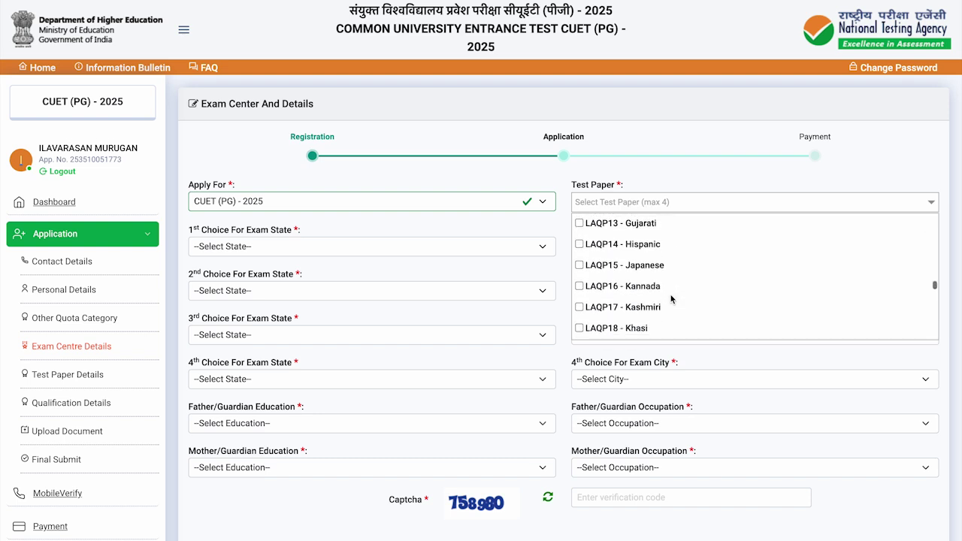
scroll(671, 298, "down", 8)
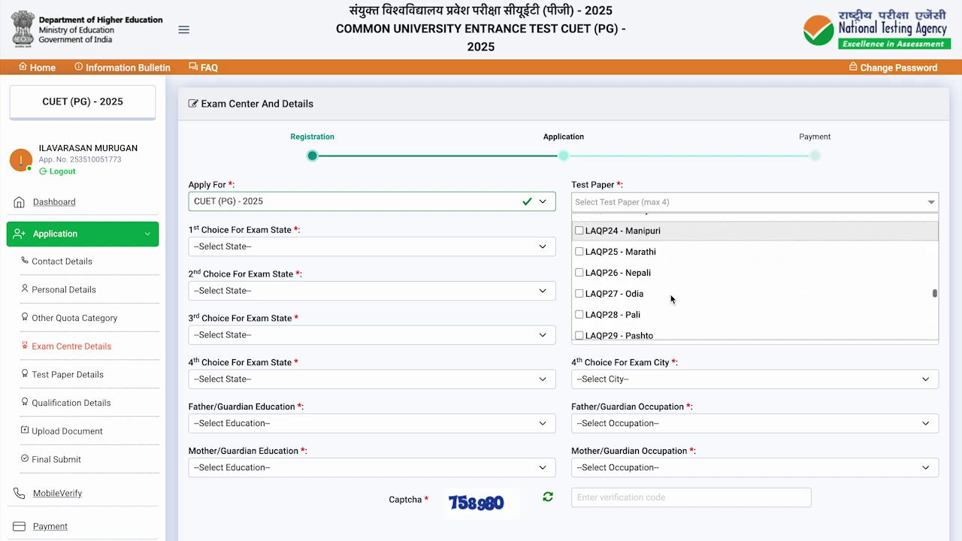
scroll(670, 298, "down", 10)
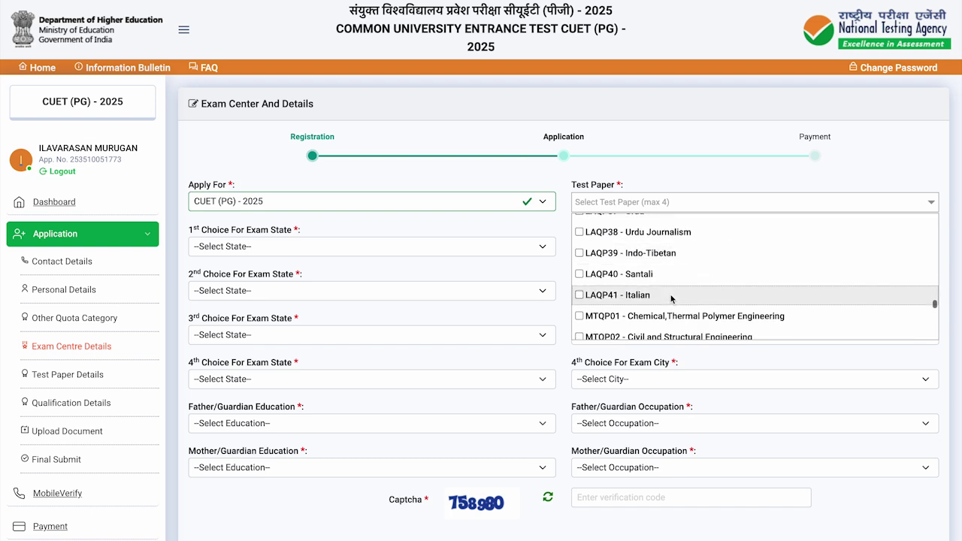
scroll(670, 298, "down", 5)
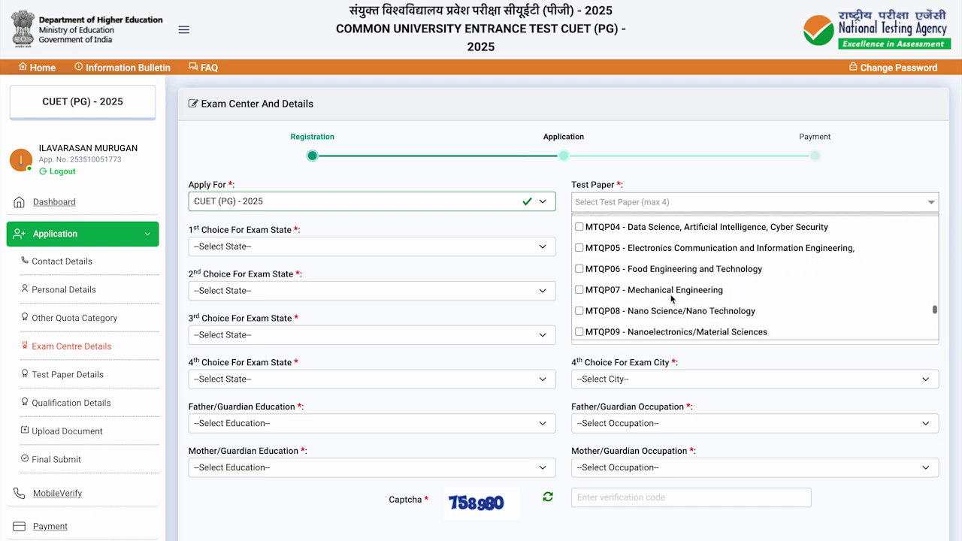
scroll(671, 299, "down", 5)
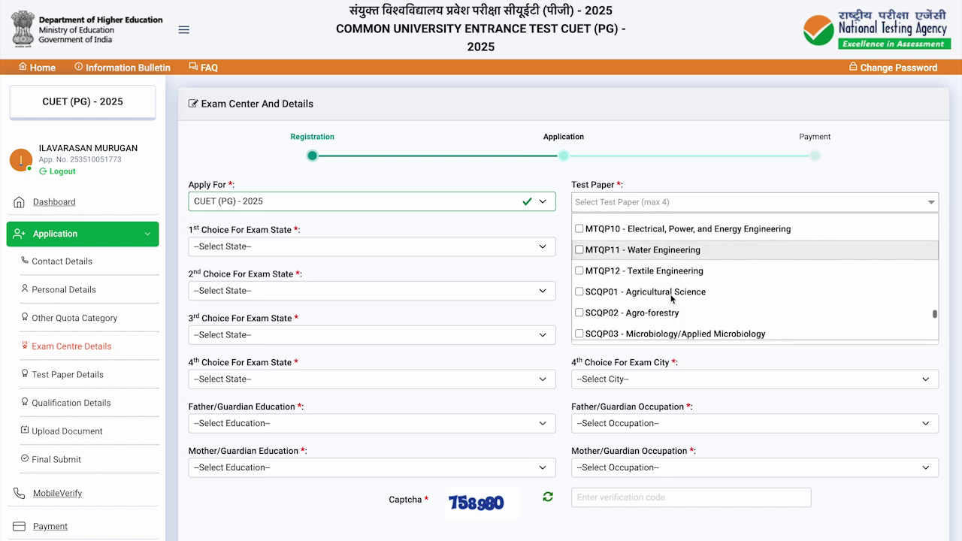
scroll(671, 298, "down", 5)
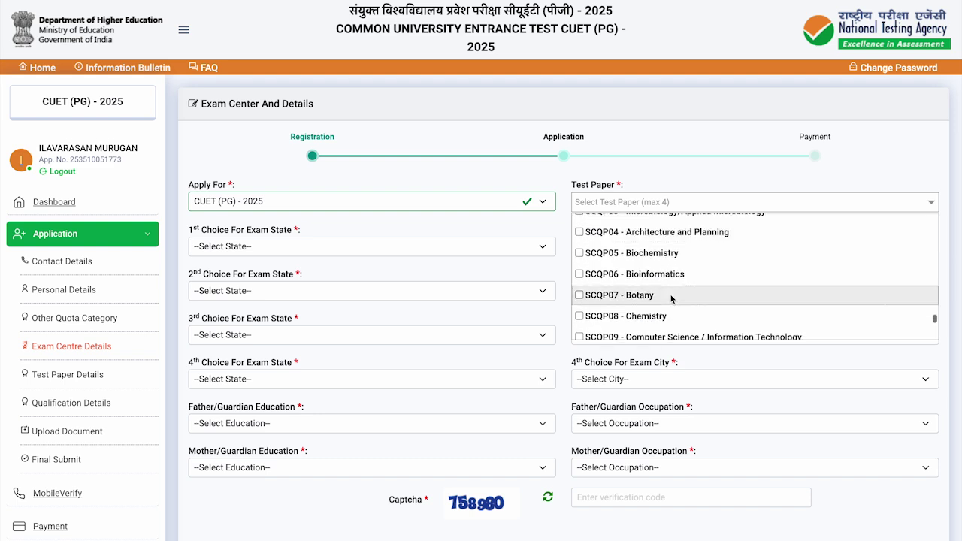
scroll(671, 298, "down", 5)
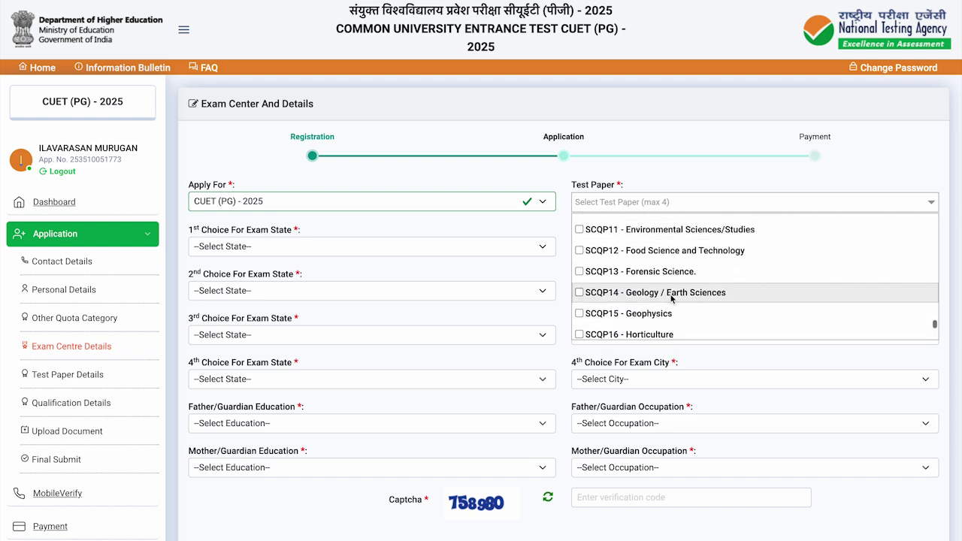
scroll(671, 298, "down", 5)
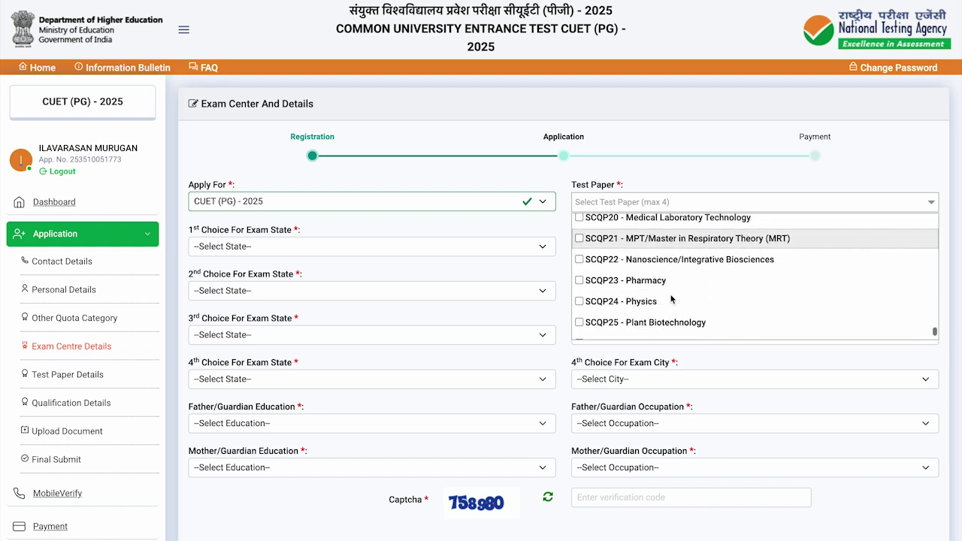
scroll(671, 298, "down", 1)
scroll(671, 298, "up", 5)
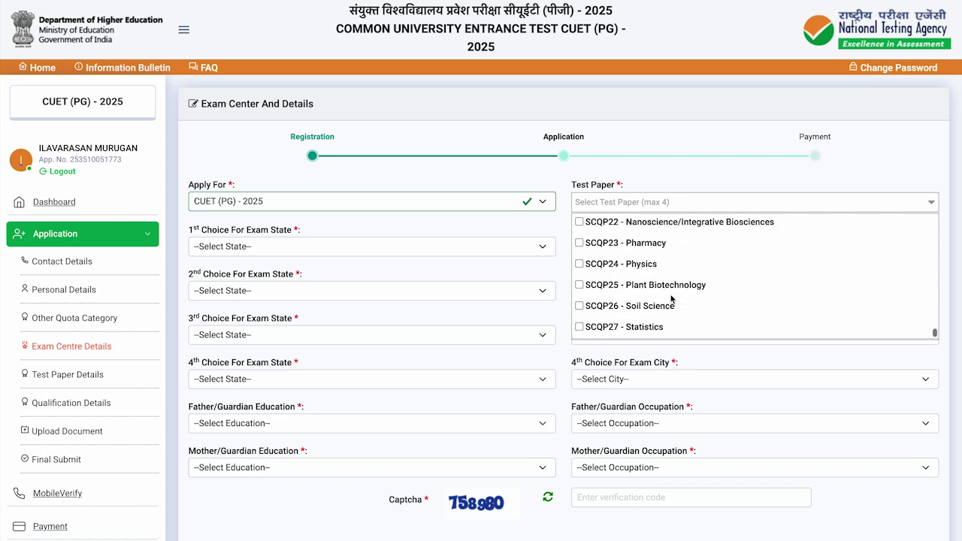
scroll(671, 298, "down", 1)
scroll(671, 298, "up", 2)
scroll(671, 298, "up", 12)
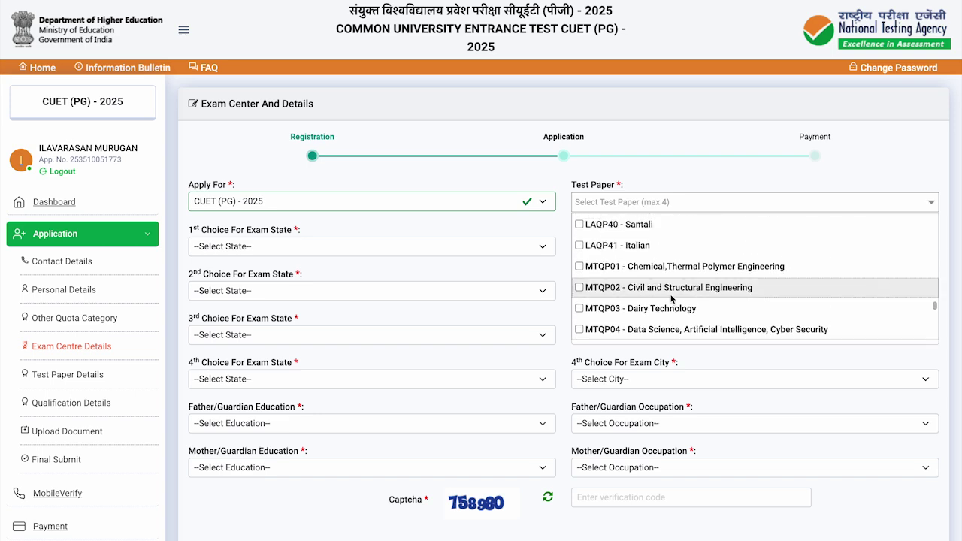
scroll(671, 298, "down", 3)
scroll(671, 298, "up", 6)
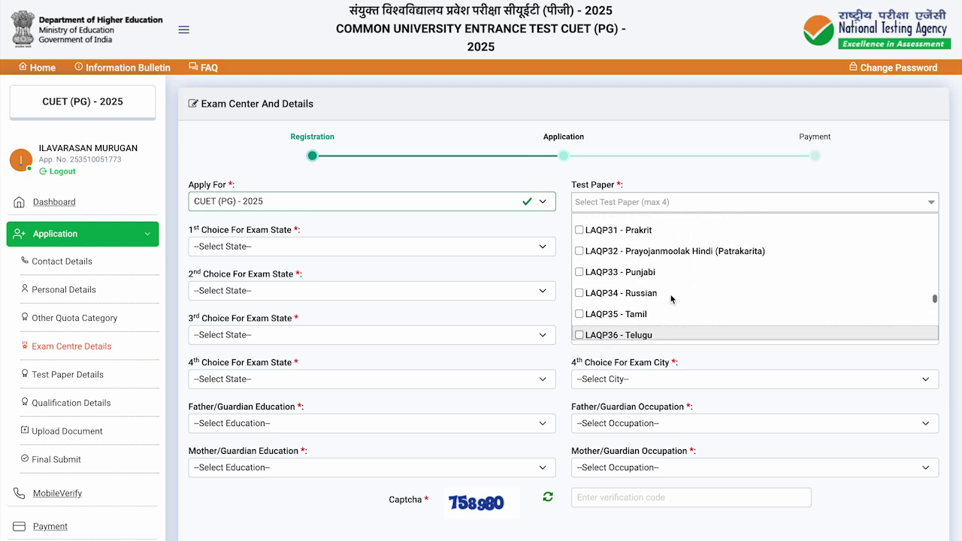
scroll(671, 299, "up", 10)
type("coq")
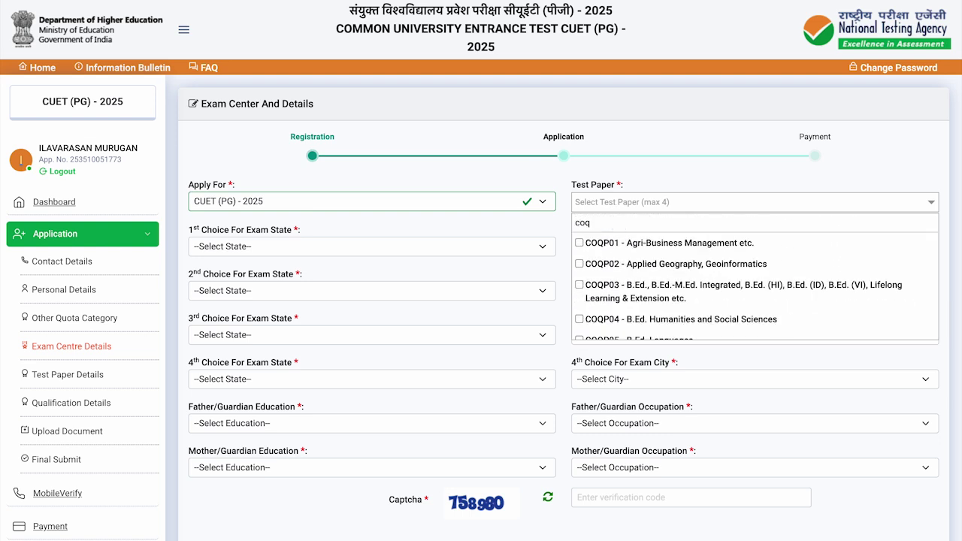
type("p1")
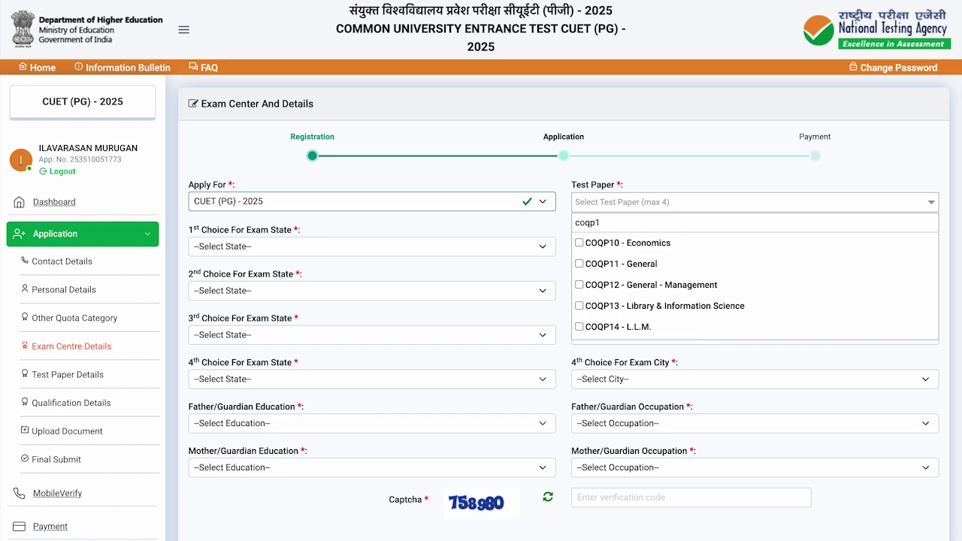
type("7")
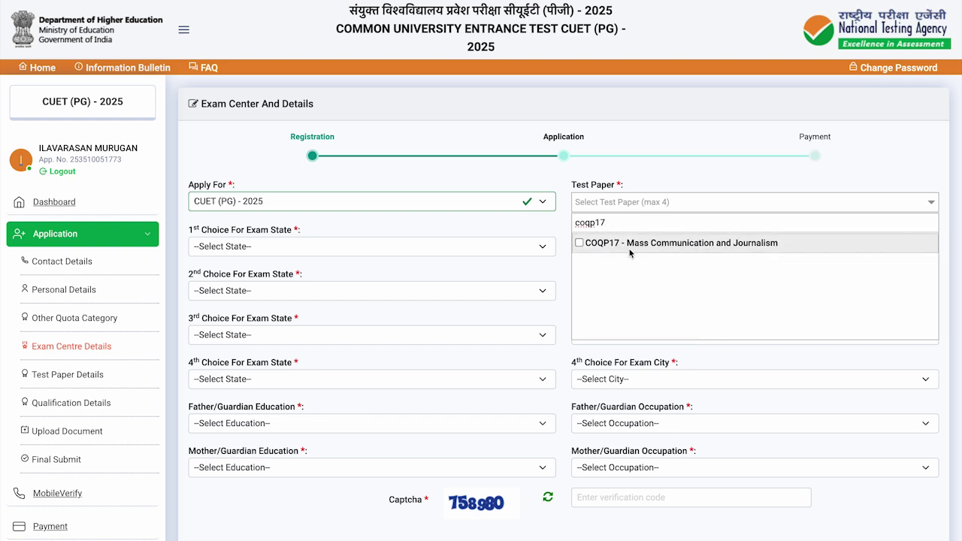
left_click(580, 243)
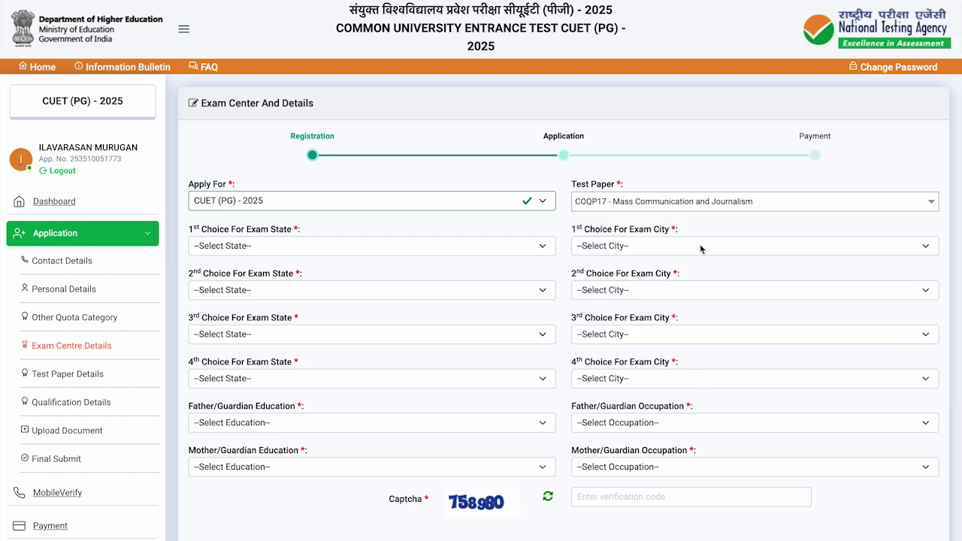
left_click(508, 246)
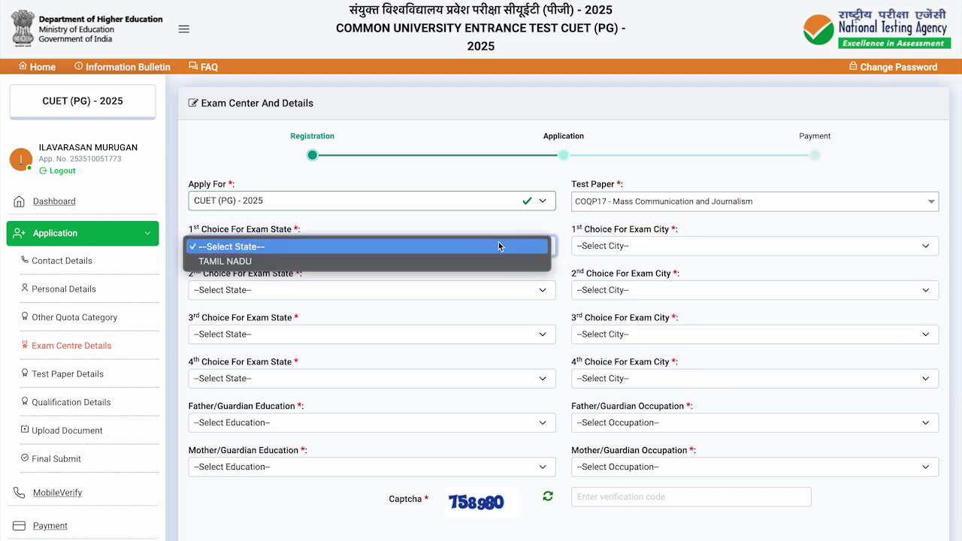
Pick Tamil Nadu centres Chennai, Coimbatore, Dharmapuri and Erode as the four exam city choices.
left_click(375, 262)
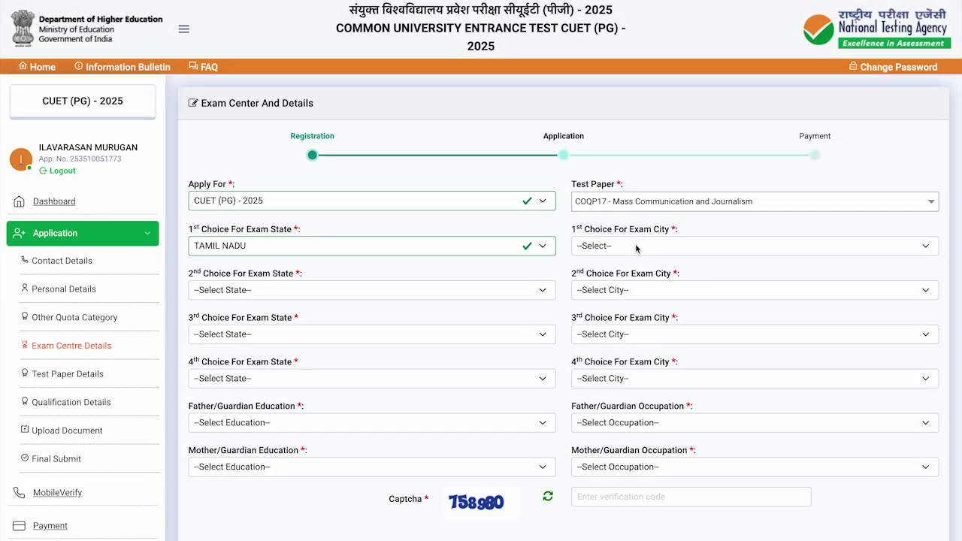
left_click(636, 248)
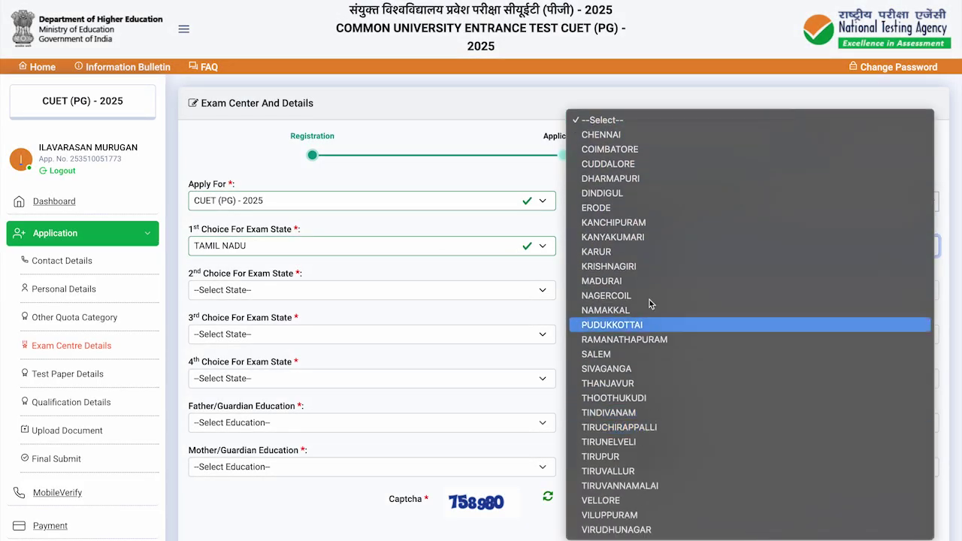
left_click(607, 136)
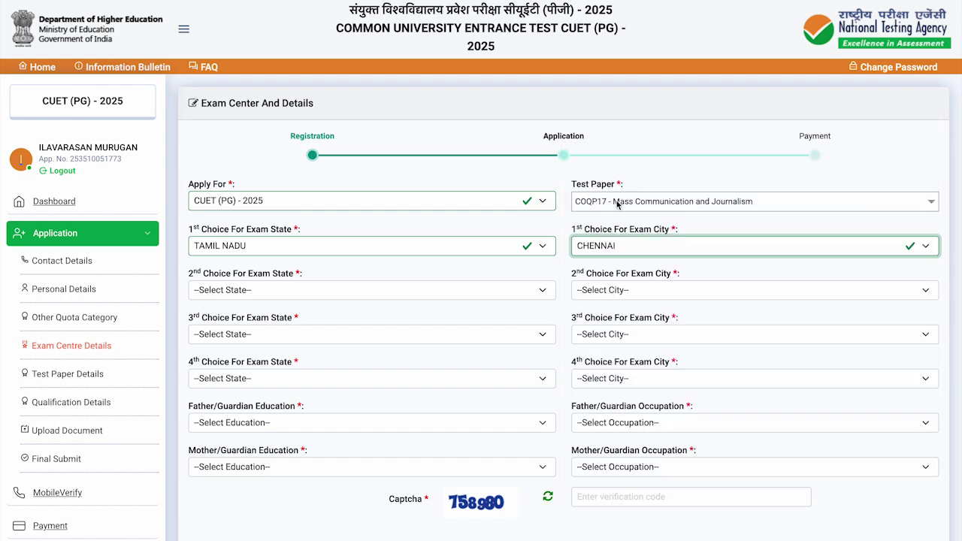
left_click(404, 295)
left_click(631, 296)
left_click(624, 319)
left_click(382, 334)
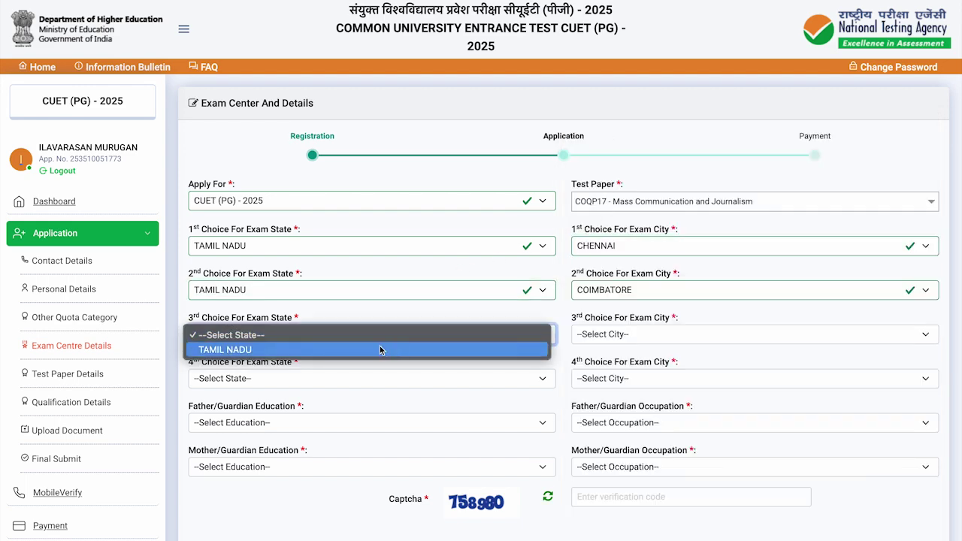
left_click(381, 350)
left_click(654, 334)
left_click(609, 391)
left_click(361, 380)
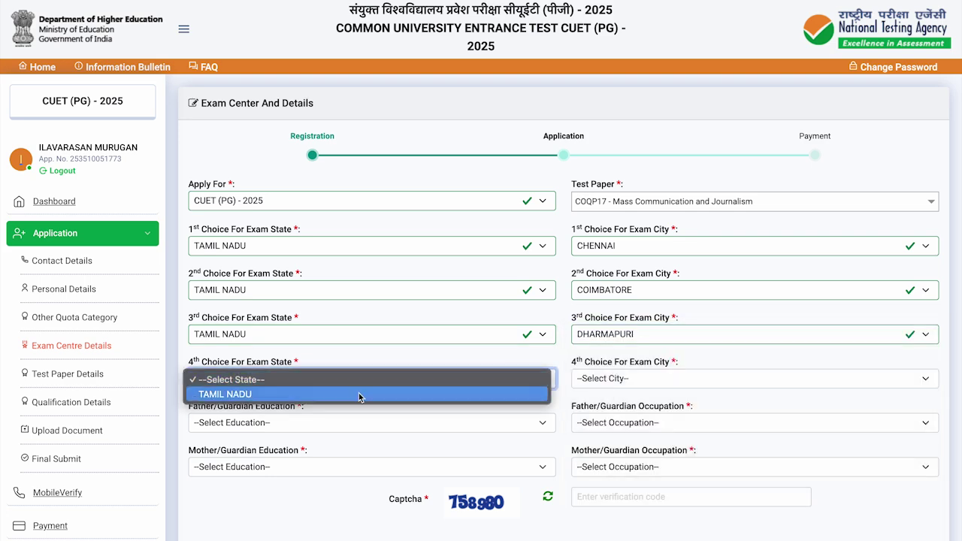
left_click(360, 395)
left_click(661, 381)
left_click(646, 464)
Set father as Post Graduate in Government Service and mother as Post Graduate, Medical.
left_click(365, 429)
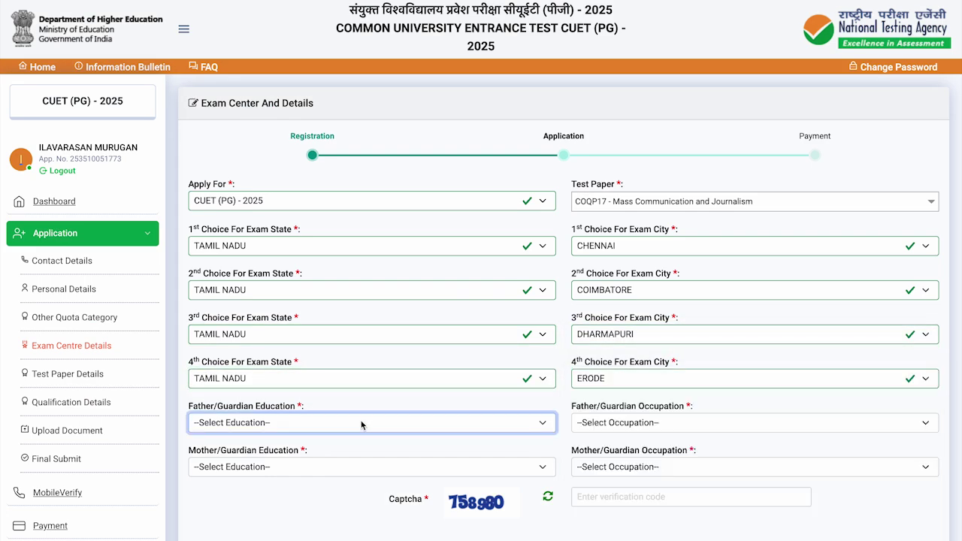
left_click(360, 424)
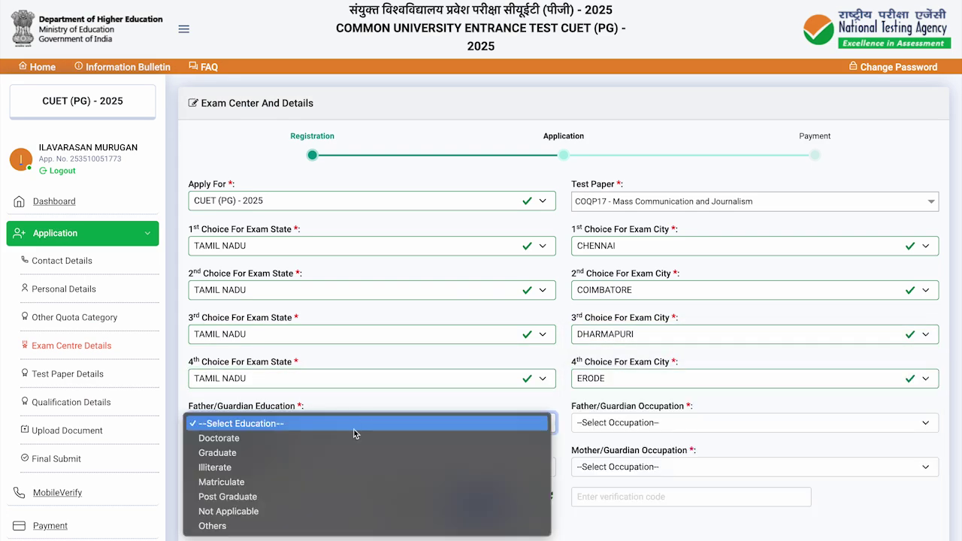
left_click(322, 496)
left_click(633, 426)
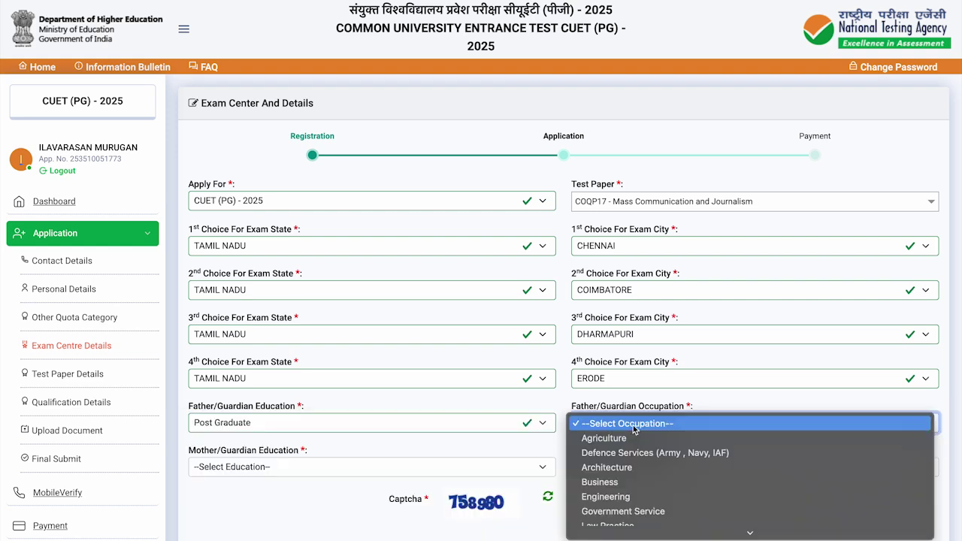
scroll(631, 496, "down", 3)
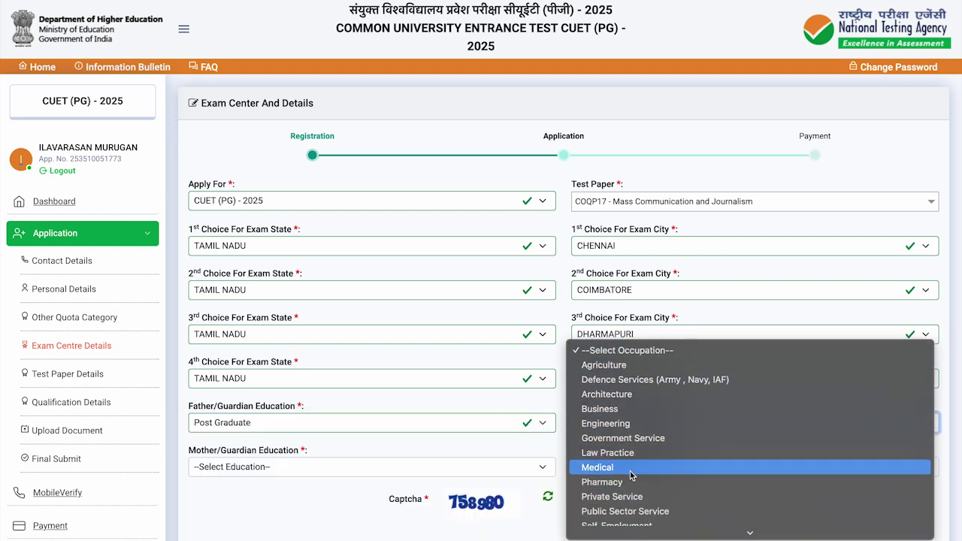
left_click(636, 440)
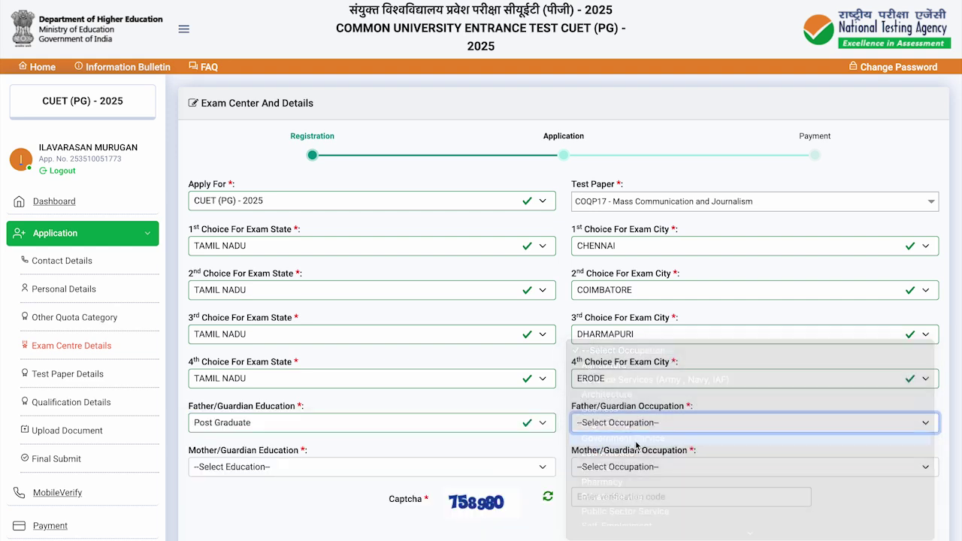
left_click(470, 470)
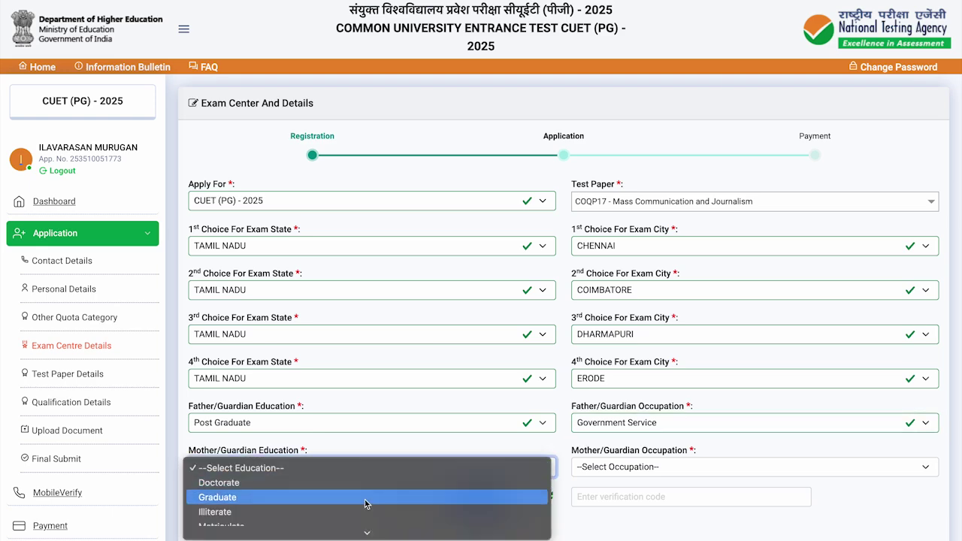
left_click(332, 500)
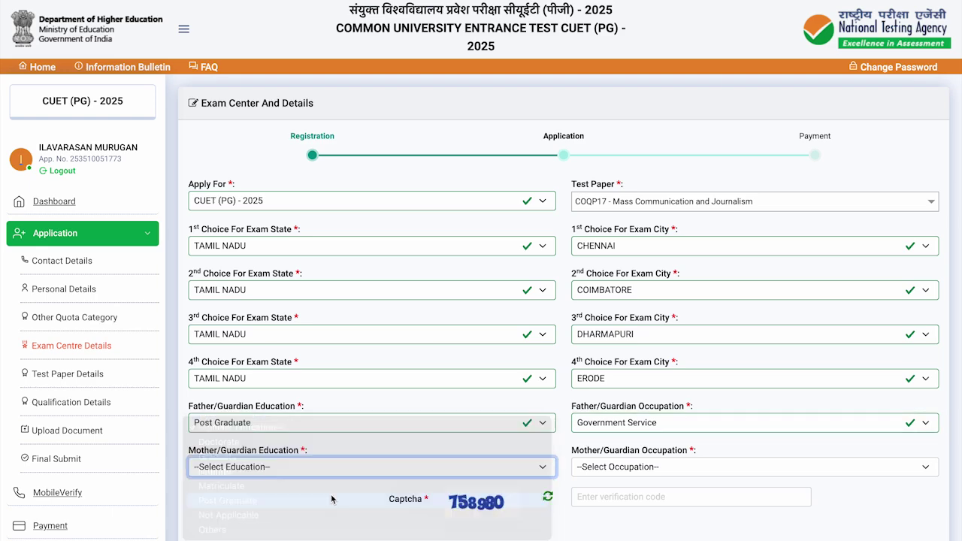
key("Tab")
key("m")
scroll(635, 421, "down", 1)
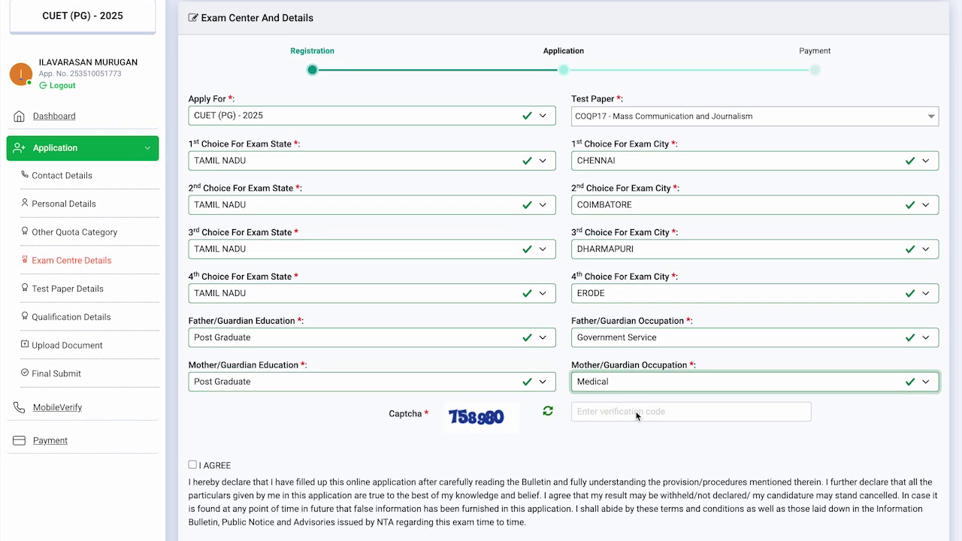
Enter the captcha, accept the declaration and save the exam centre details.
left_click(637, 414)
type("7589")
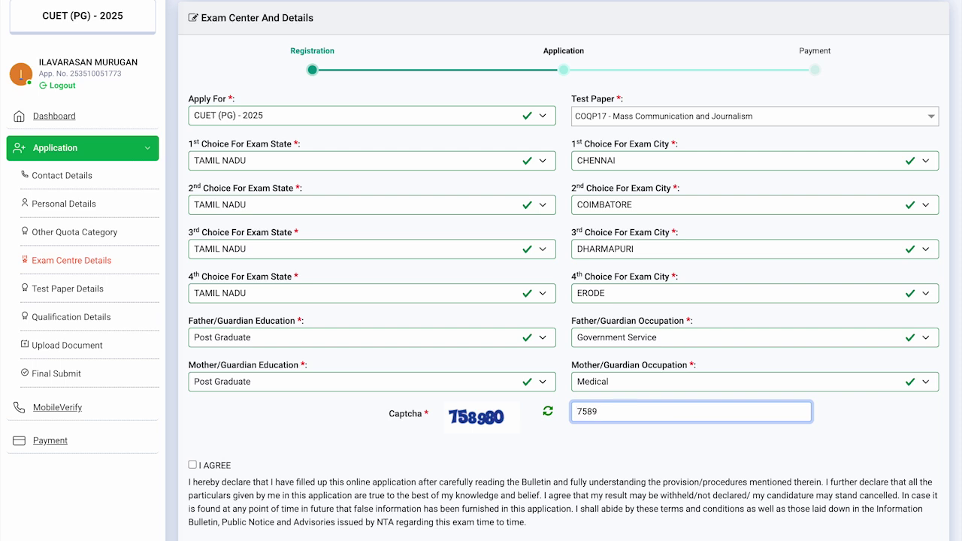
type("80")
left_click(192, 465)
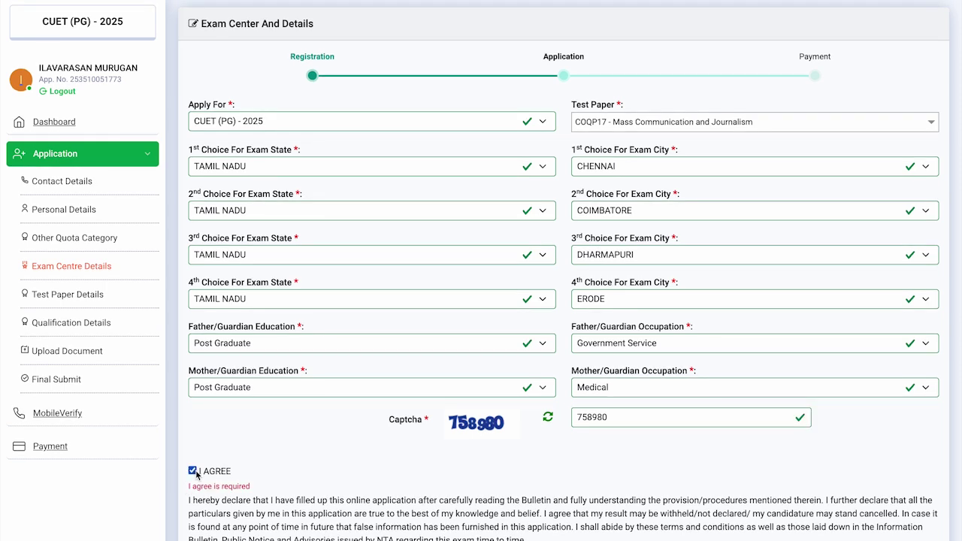
scroll(536, 481, "down", 1)
scroll(536, 481, "down", 3)
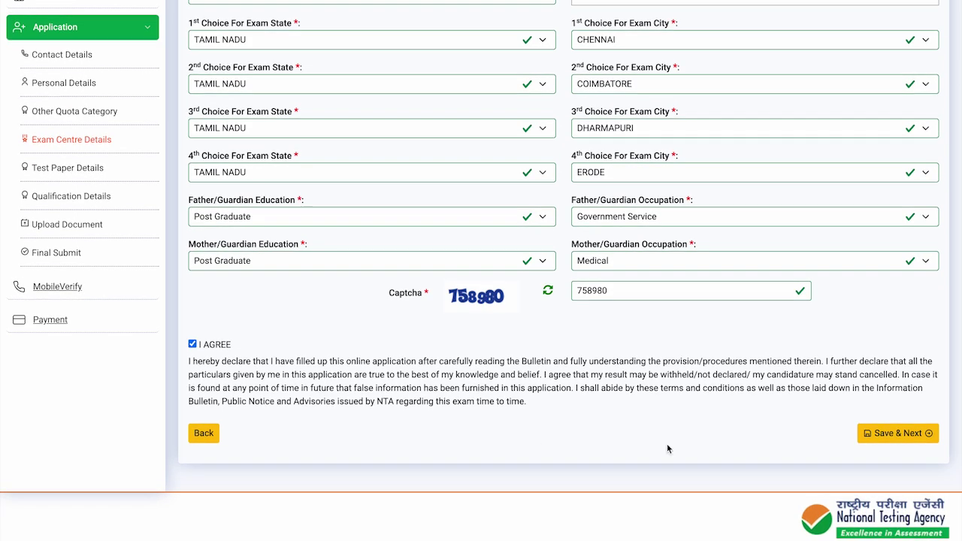
left_click(900, 438)
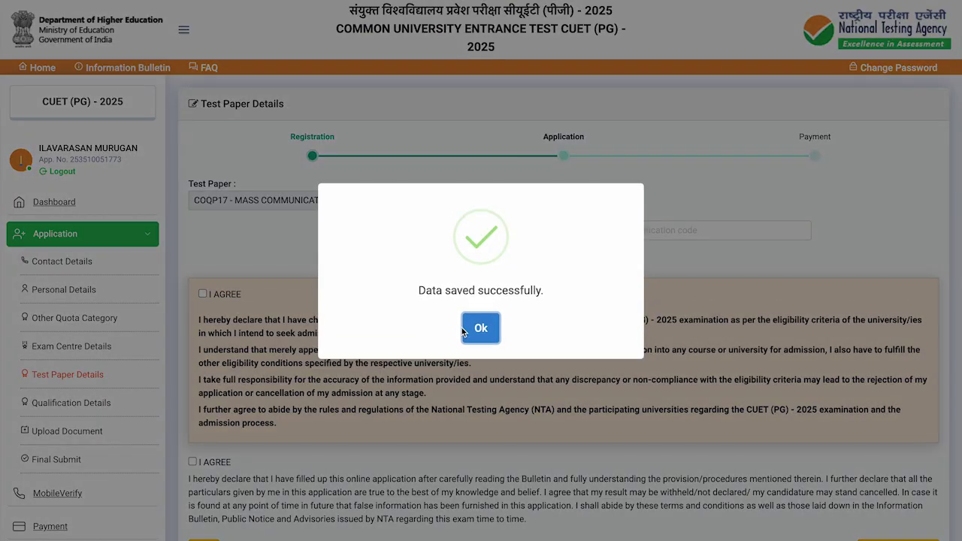
Enter the captcha, tick the paper-code eligibility and application declarations, and save Test Paper Details.
left_click(463, 329)
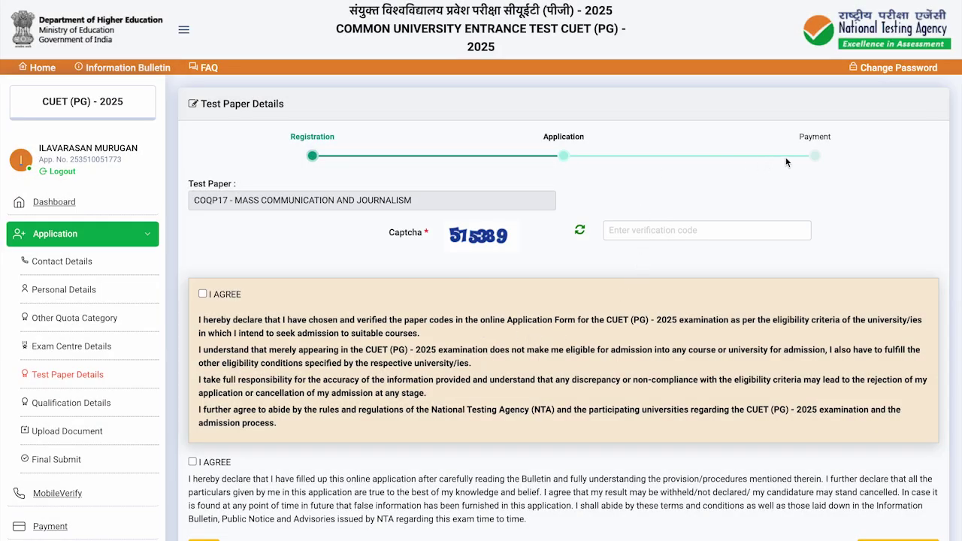
scroll(301, 275, "down", 2)
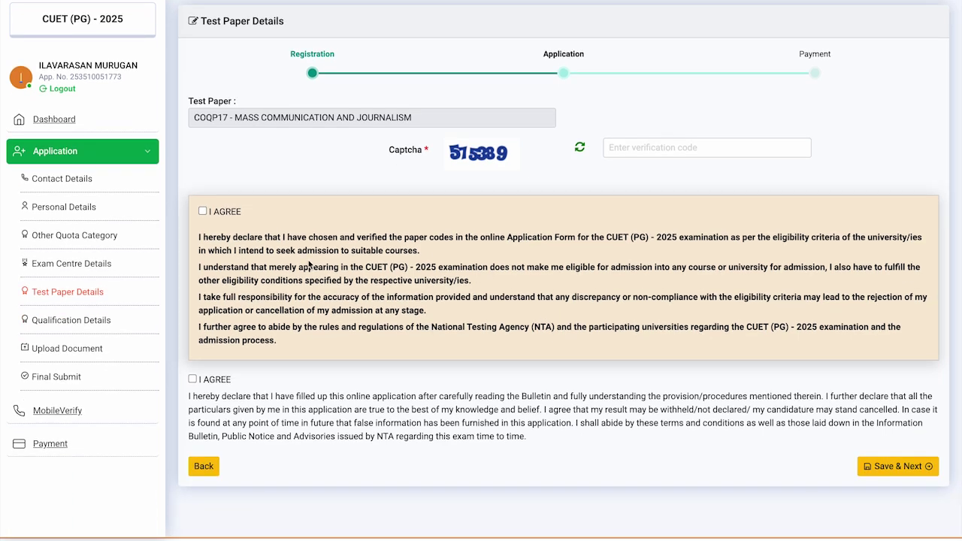
left_click(633, 143)
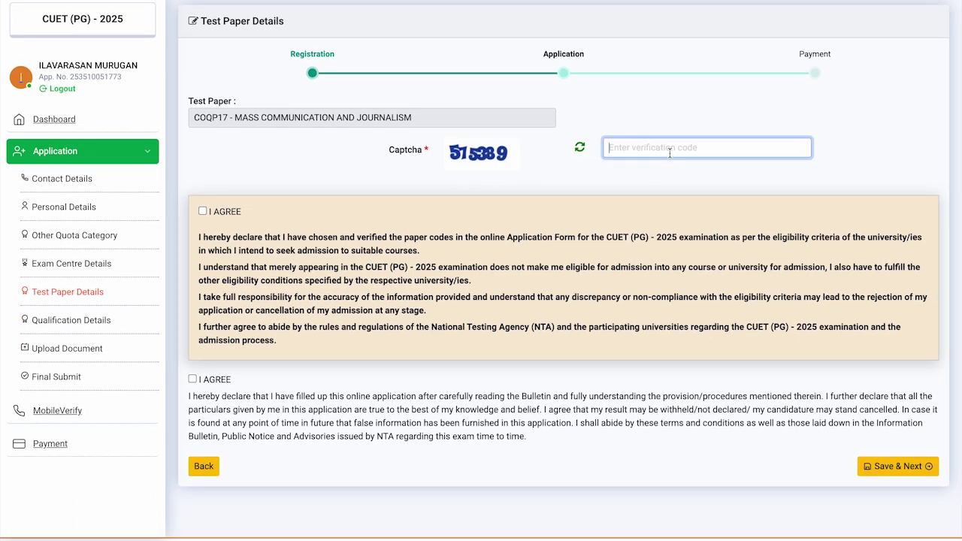
type("575389")
left_click(202, 212)
scroll(181, 346, "down", 1)
left_click(193, 333)
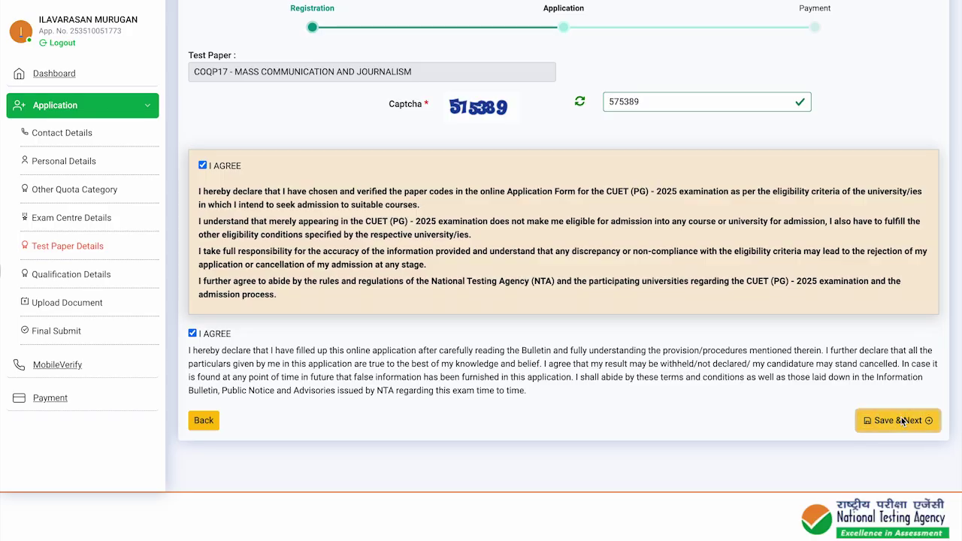
left_click(897, 421)
left_click(480, 328)
Fill the 10th details: 2015, Tamil Nadu board, HIGH SCHOOL MUTHANOOR DHARMAPURI, and roll number.
scroll(741, 485, "down", 3)
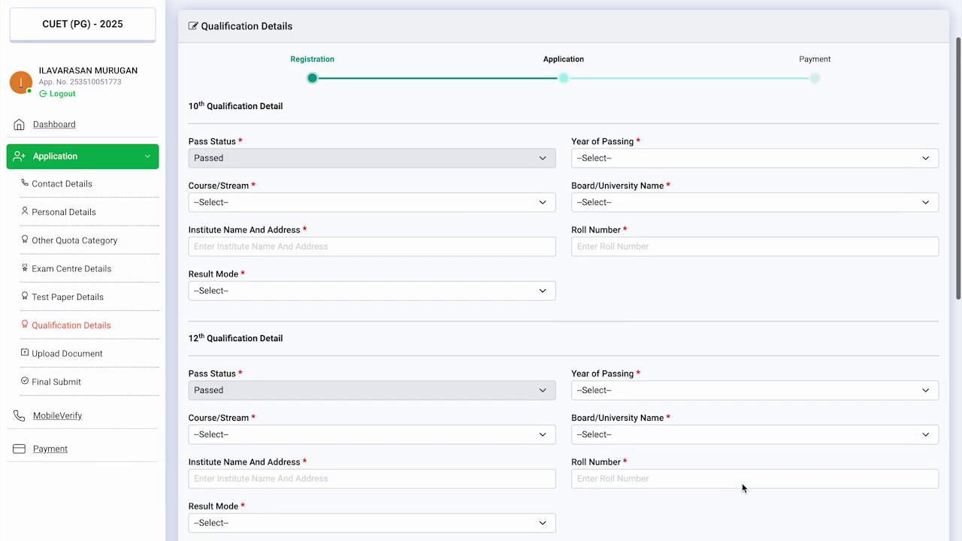
scroll(741, 485, "down", 5)
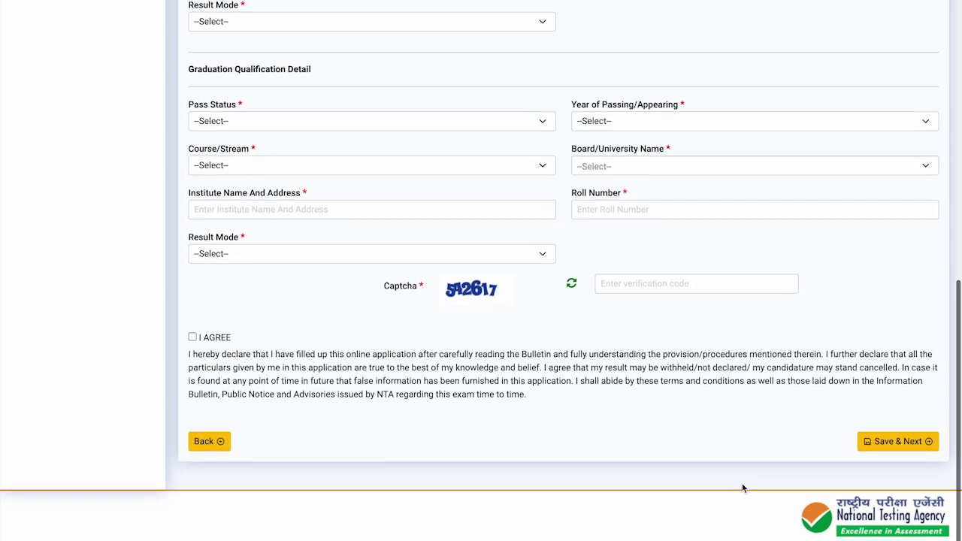
scroll(742, 487, "up", 8)
scroll(742, 482, "up", 1)
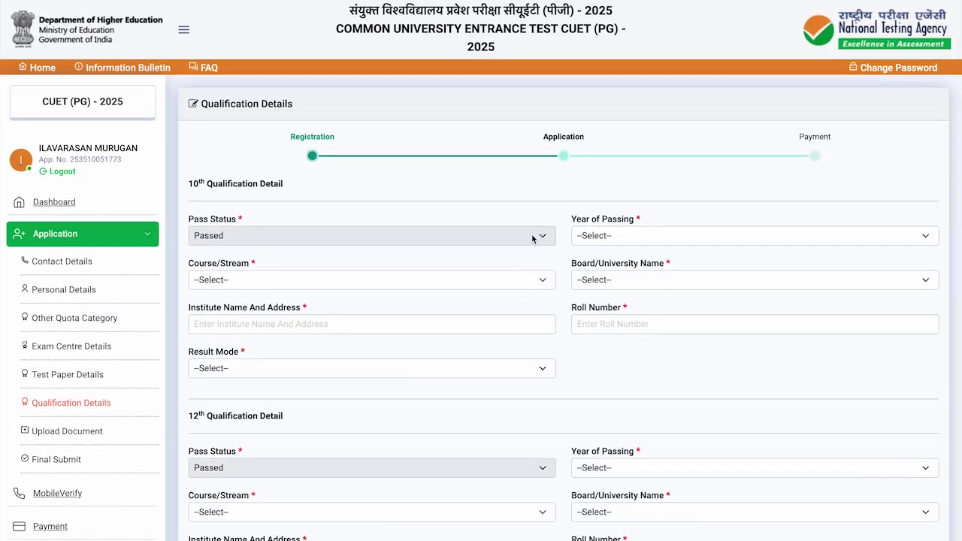
left_click(606, 237)
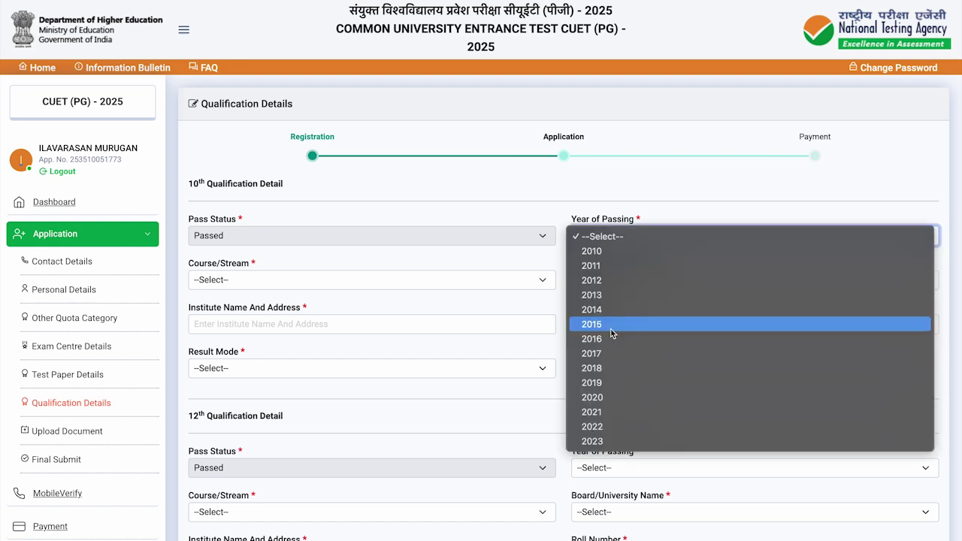
left_click(592, 309)
left_click(470, 283)
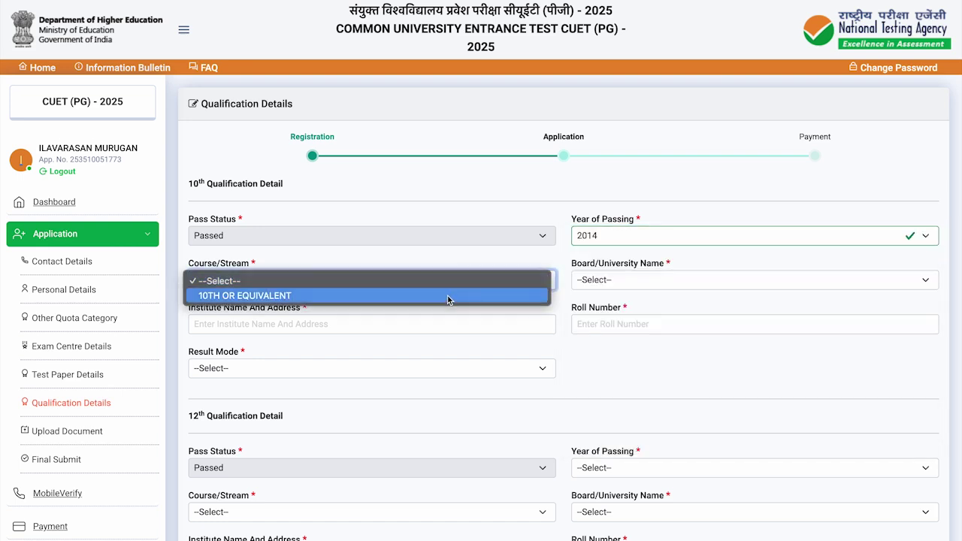
left_click(443, 297)
left_click(648, 278)
scroll(730, 448, "down", 10)
left_click(727, 396)
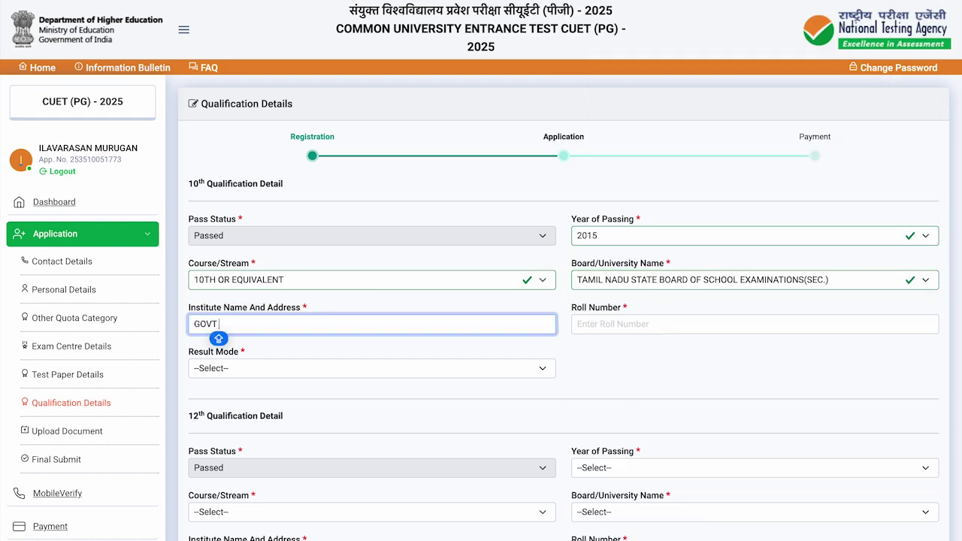
type("HIGH SCHOOL M")
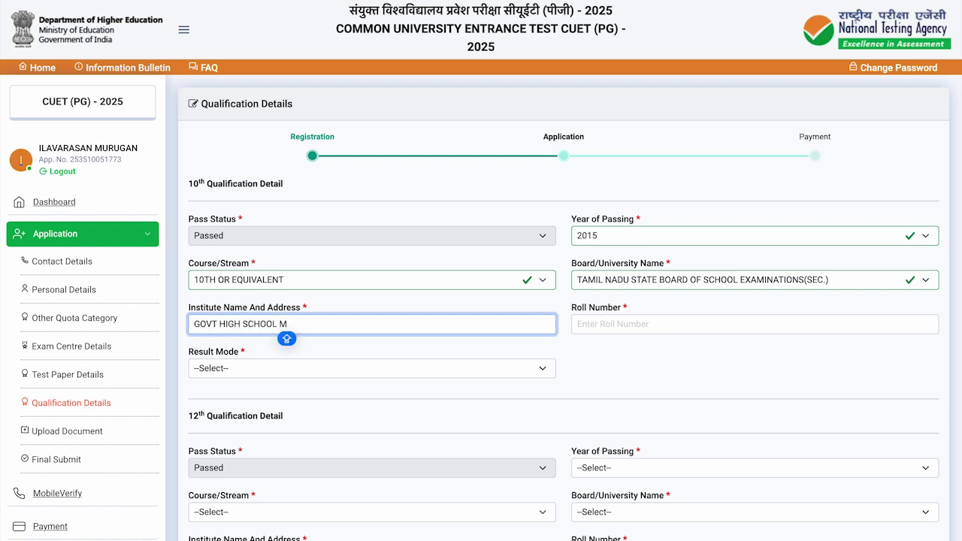
type("UTHANOOR DHARMAPURI")
left_click(578, 324)
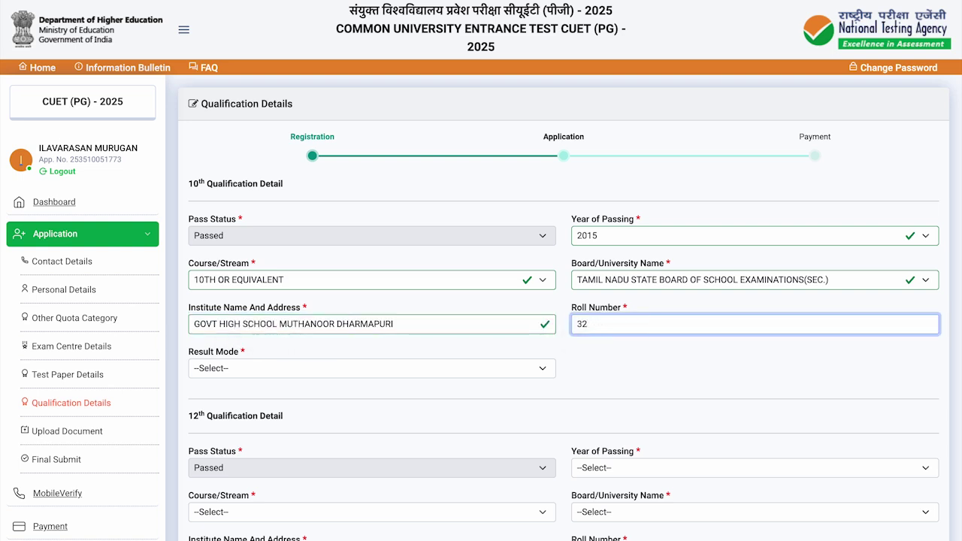
Set the 10th result mode to Percentage with 338 marks obtained out of 500.
left_click(432, 371)
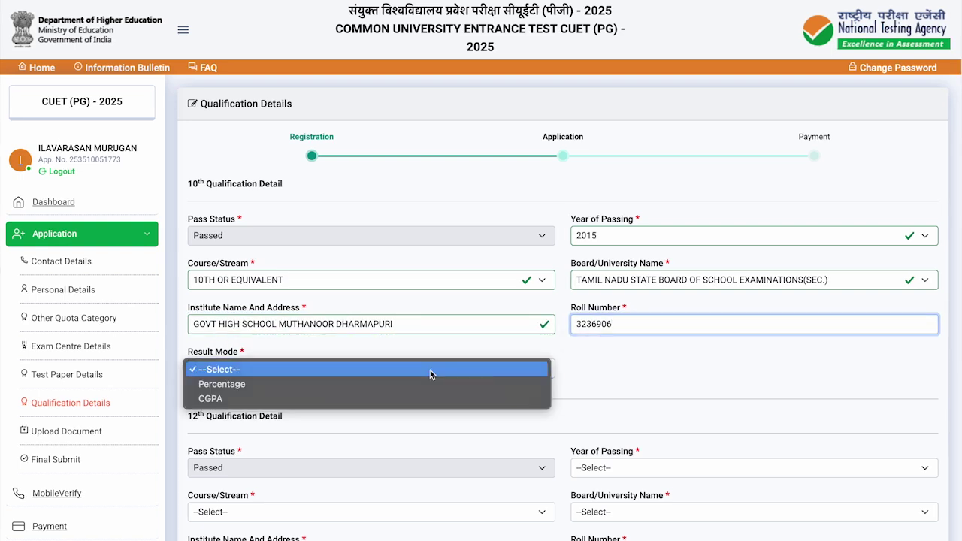
left_click(385, 379)
scroll(384, 375, "down", 2)
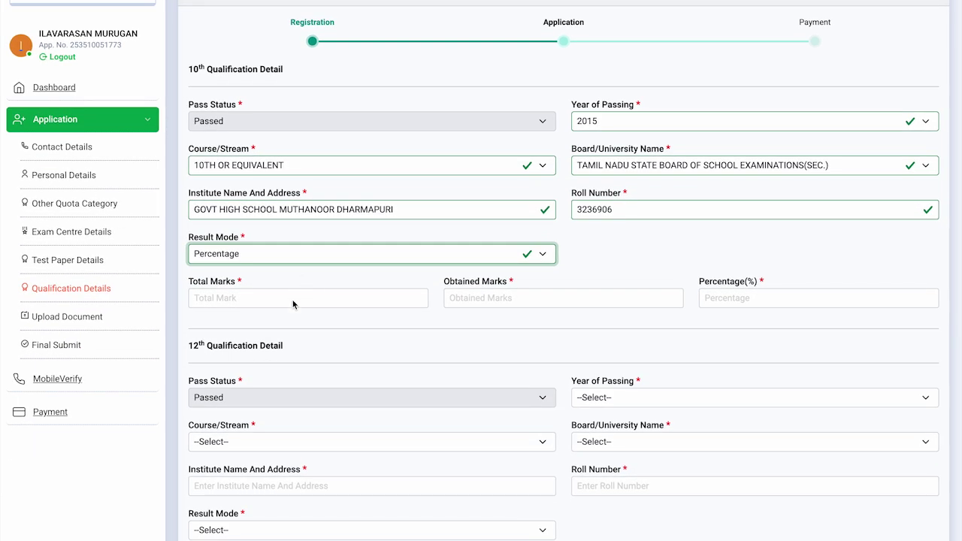
left_click(292, 305)
type("500")
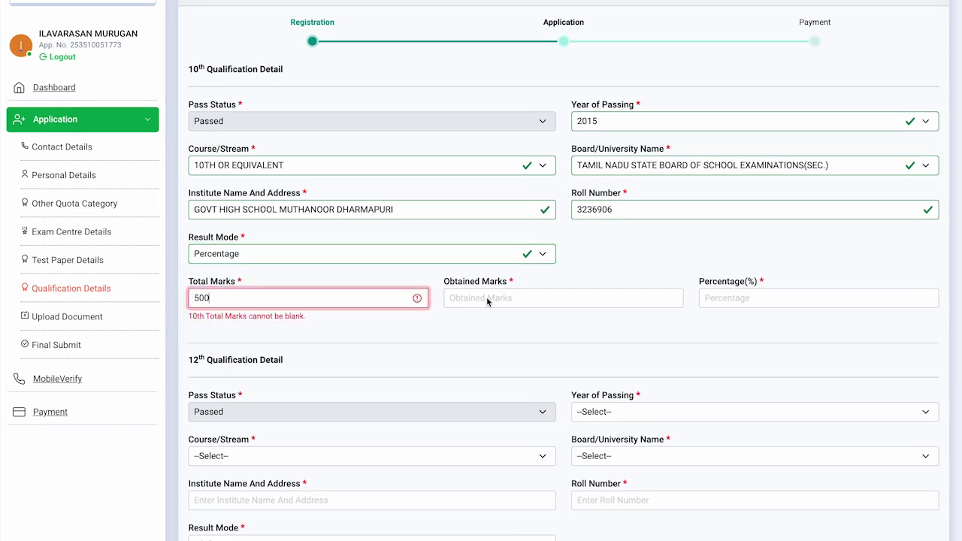
left_click(455, 304)
type("338")
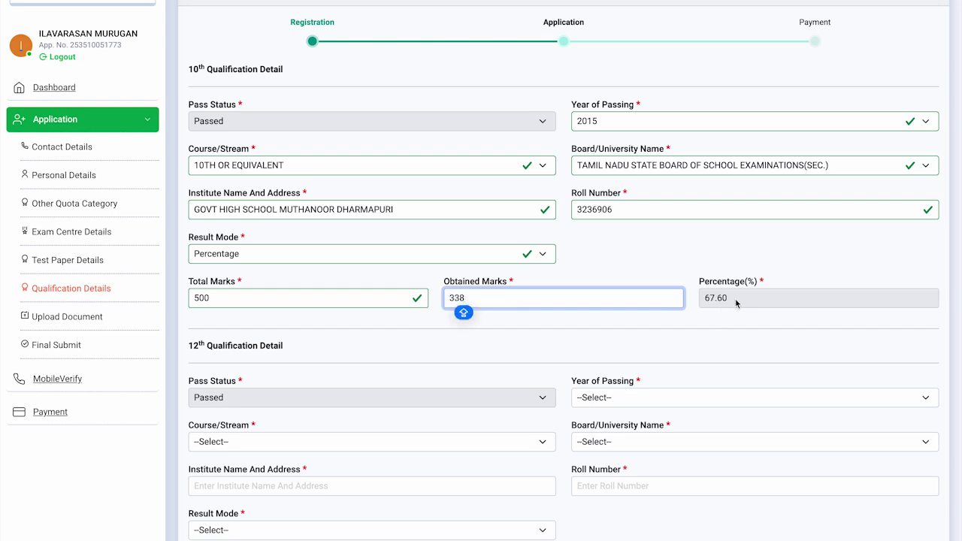
Fill the 12th details: 2017, 12TH OR EQUIVALENT, GOVT HR SEC SCHOOL KRISHNAPURM DHARMAPURI, roll number.
scroll(402, 301, "down", 2)
scroll(402, 301, "down", 1)
left_click(714, 248)
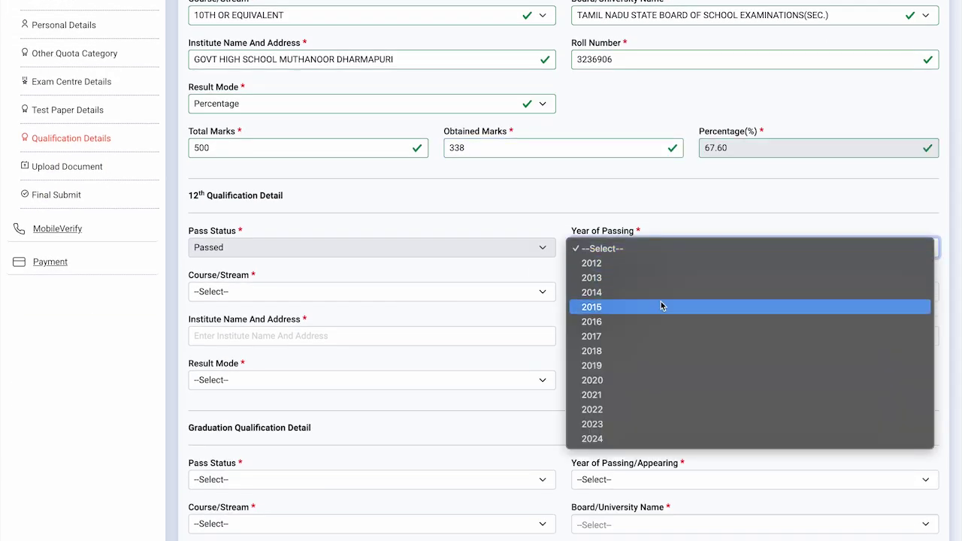
left_click(661, 305)
left_click(436, 290)
left_click(436, 310)
scroll(435, 310, "down", 2)
left_click(363, 262)
type("GOVT HR SEC SCHOOL KRISHNAPURM DHARMAPURI")
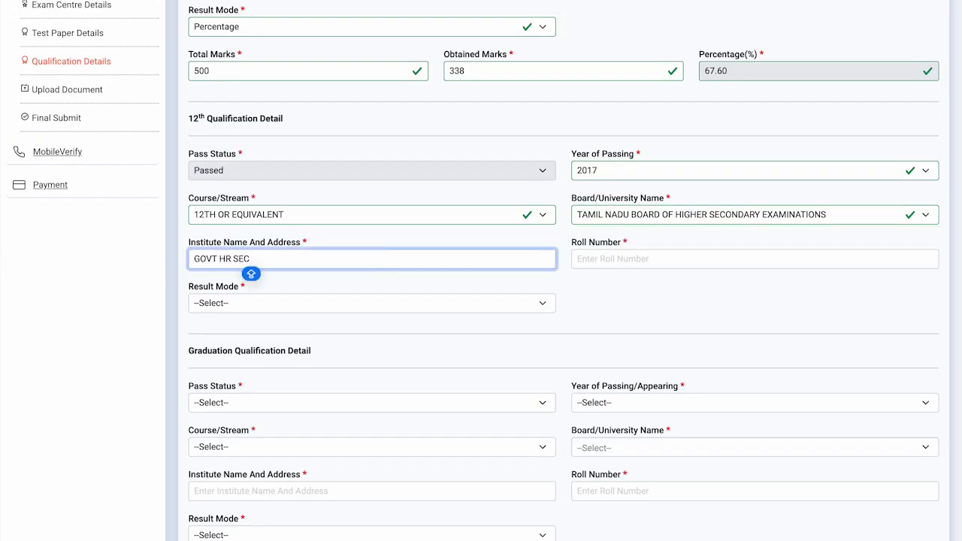
key("Tab")
Set the 12th result mode to Percentage with 656 marks obtained out of 1200.
left_click(545, 303)
left_click(368, 318)
scroll(368, 319, "down", 2)
left_click(308, 248)
type("1200")
left_click(496, 252)
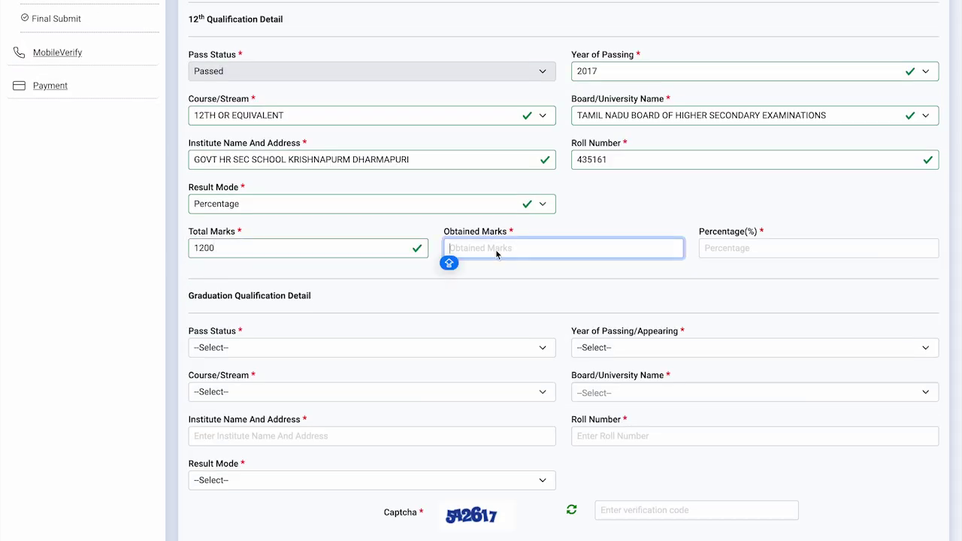
type("656")
scroll(637, 203, "down", 2)
left_click(541, 213)
scroll(547, 372, "up", 2)
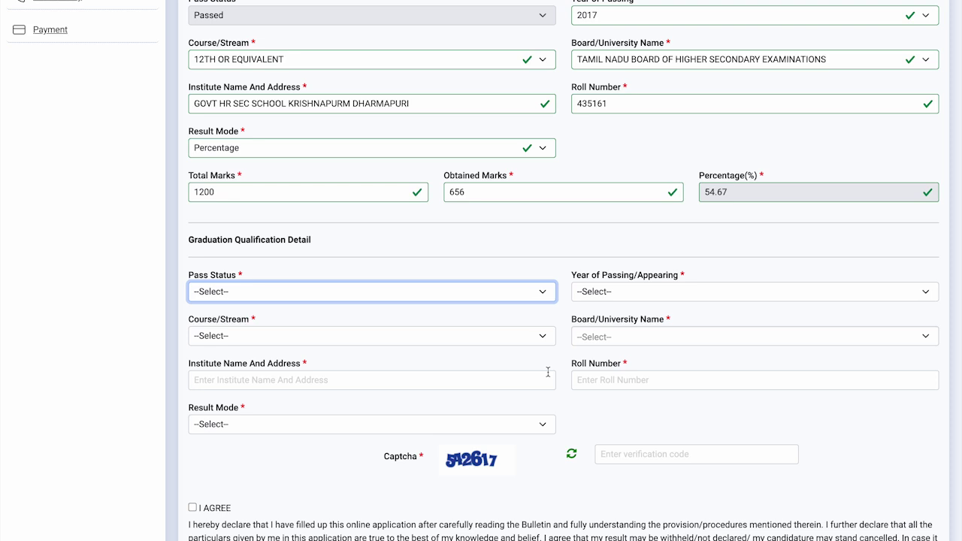
Mark graduation as Appearing, 2025, B.A at University of Calicut, Malappuram.
left_click(544, 290)
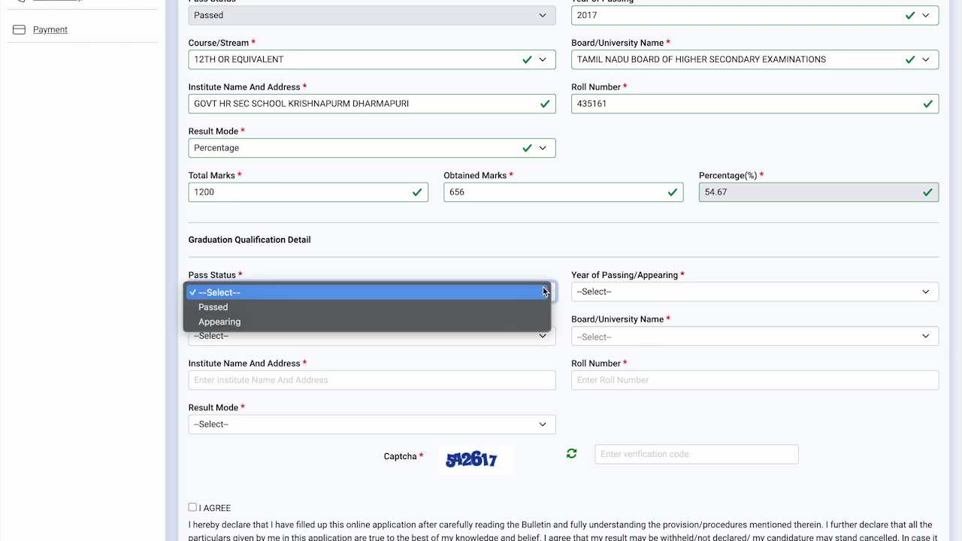
left_click(535, 321)
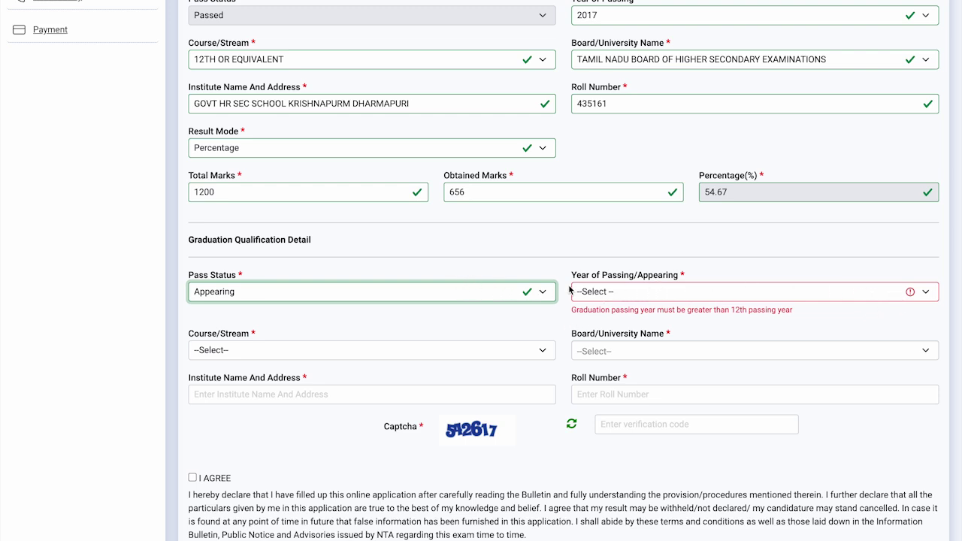
left_click(928, 296)
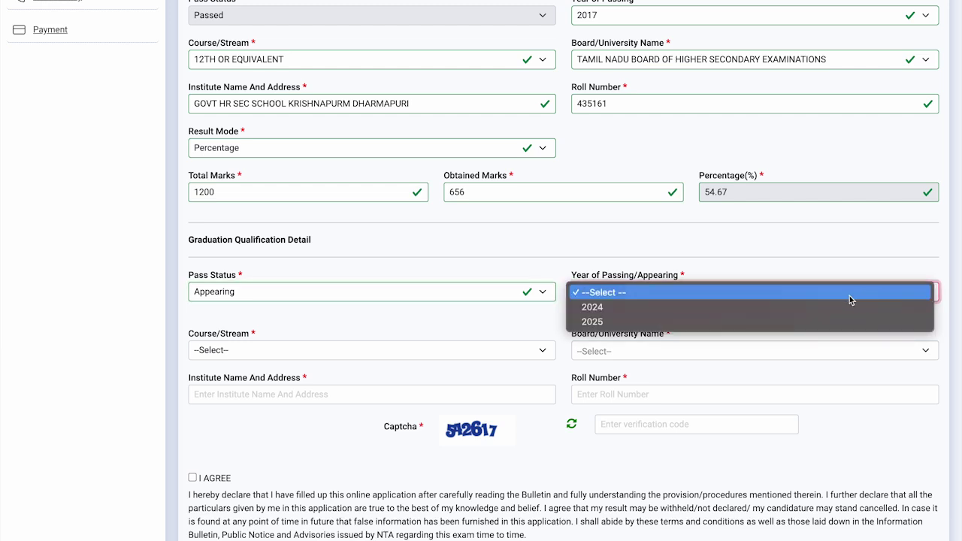
left_click(594, 321)
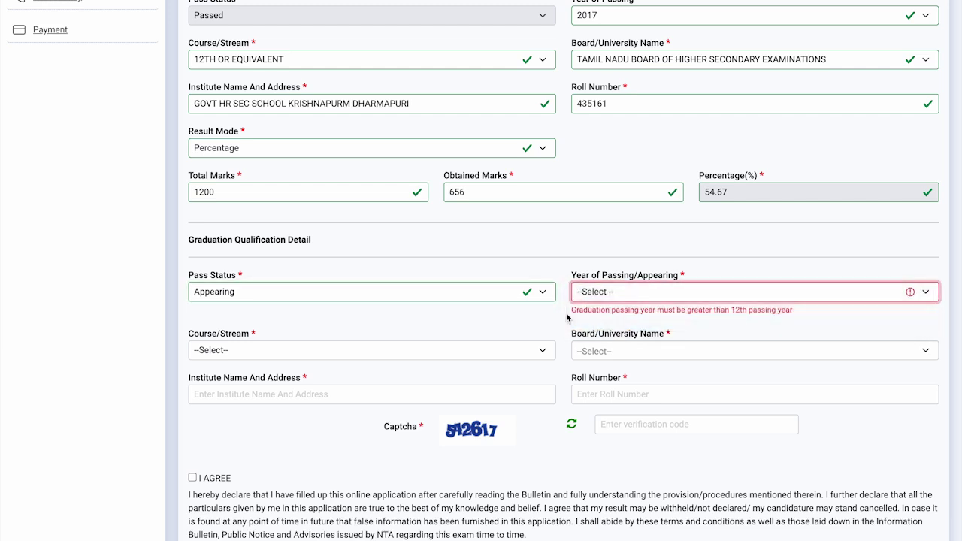
left_click(308, 339)
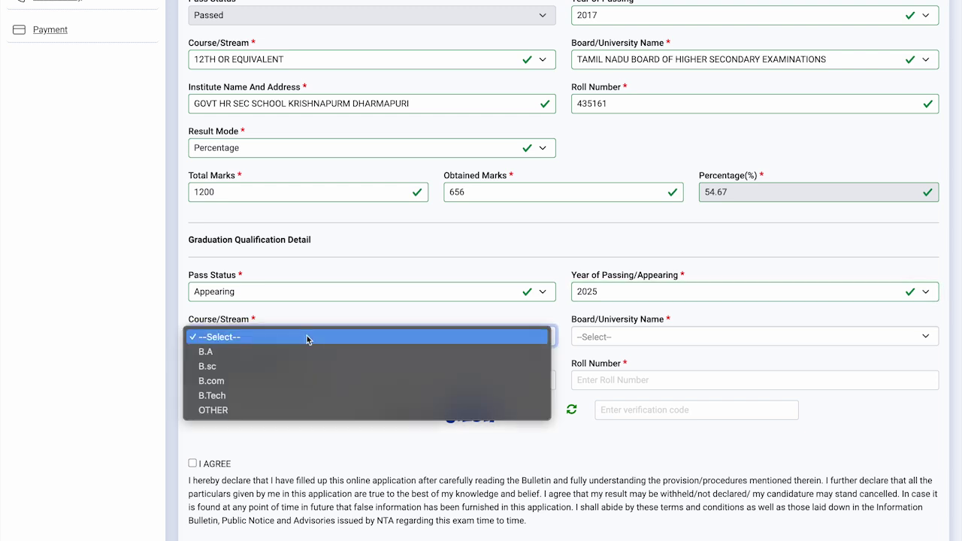
left_click(241, 351)
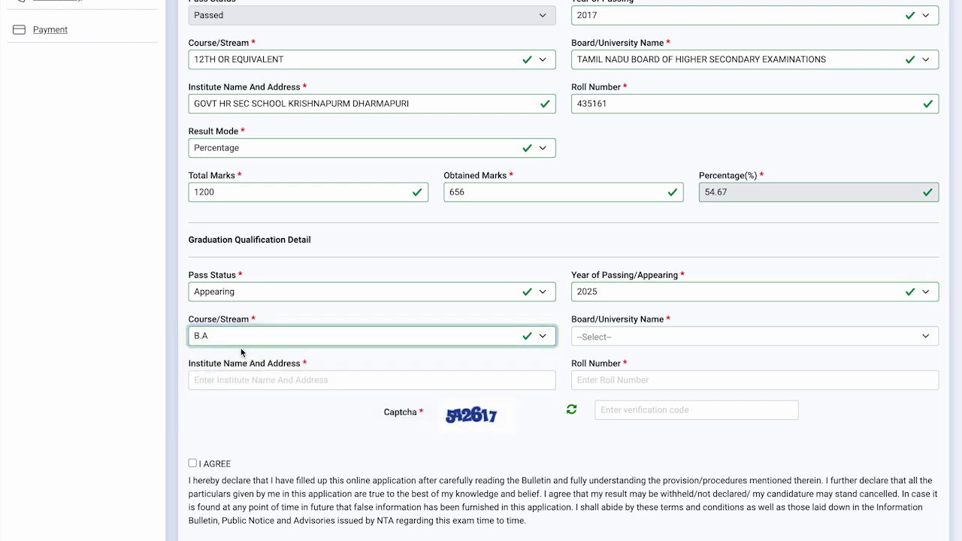
left_click(611, 339)
type("CA")
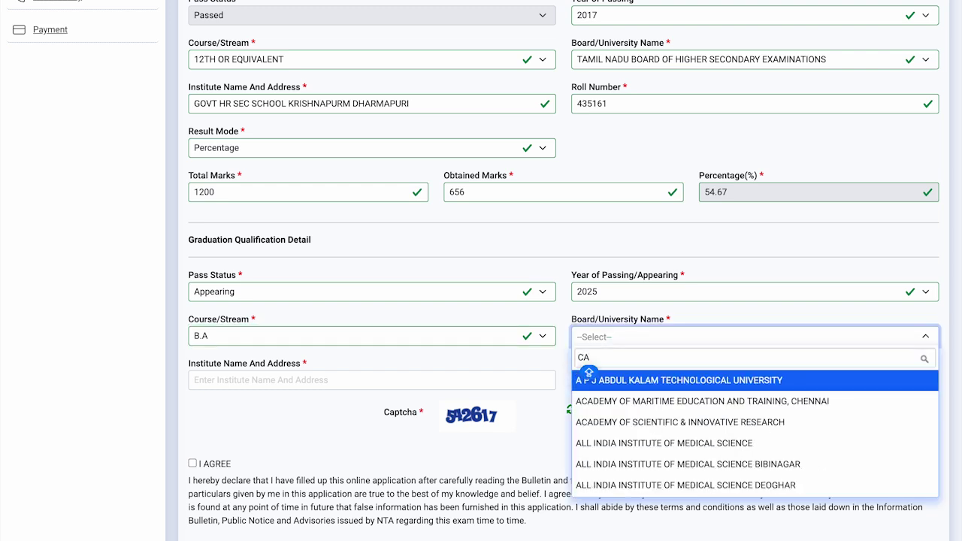
type("LI")
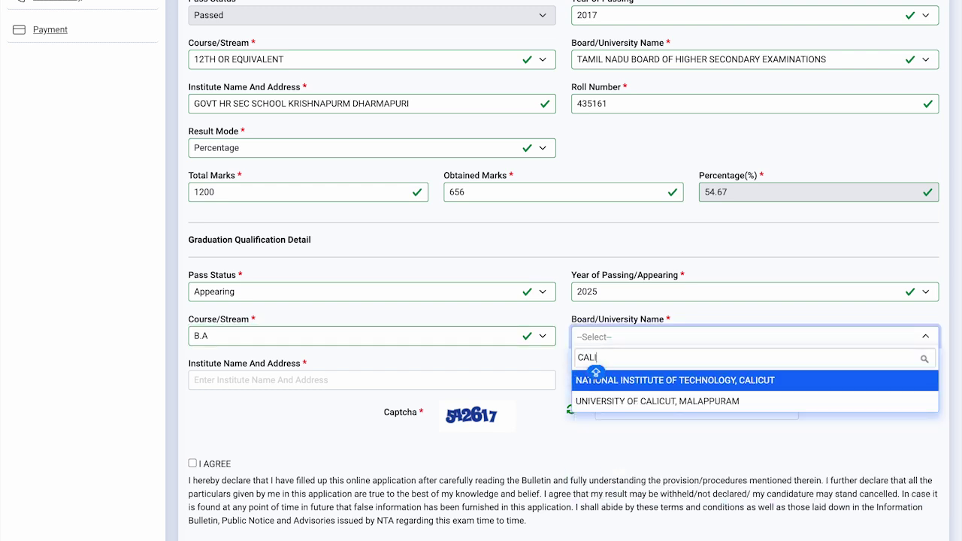
left_click(593, 402)
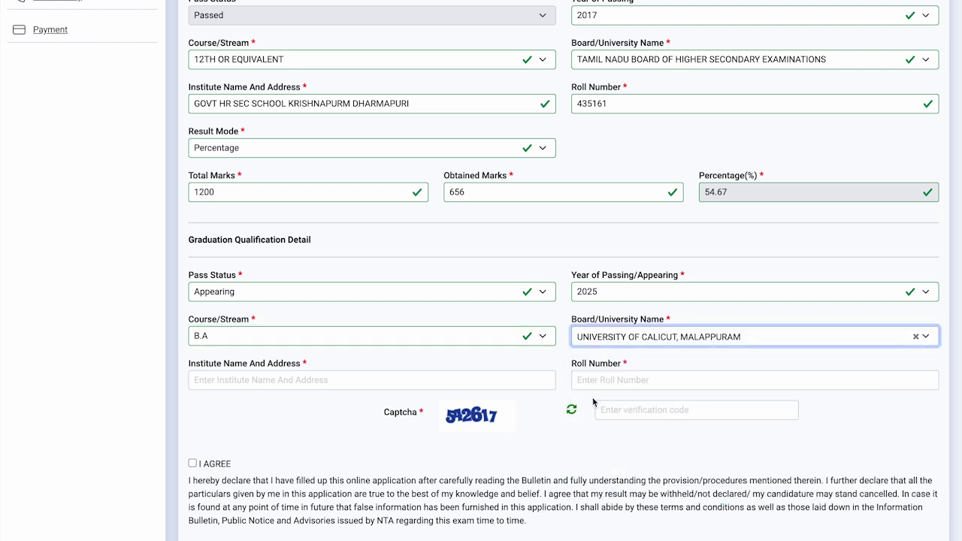
Enter the institute MALABAR CHRISTIAN COLLEGE KOZHIKODE and the graduation roll number.
key("Tab")
type("MALABAR CH")
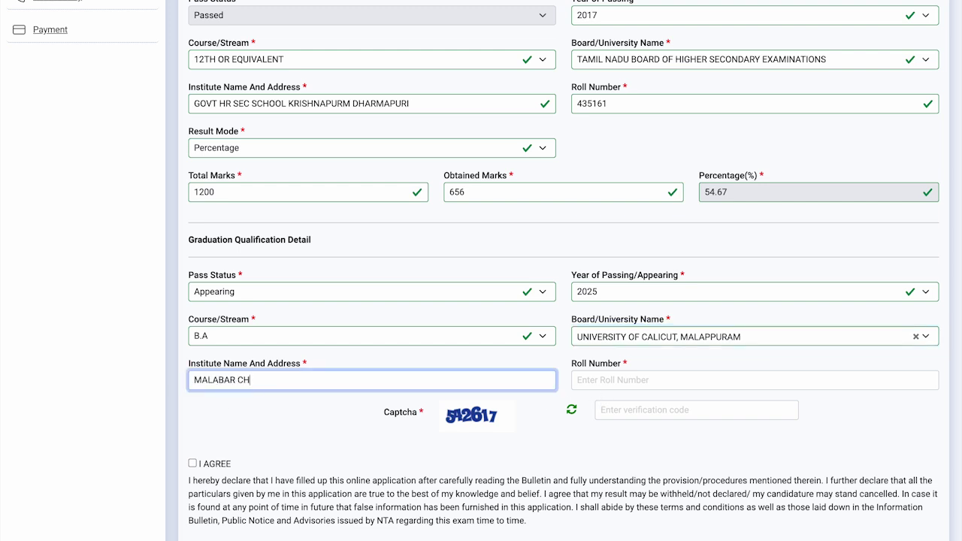
type("RISTIAN COLLEGE KOZHIKODE")
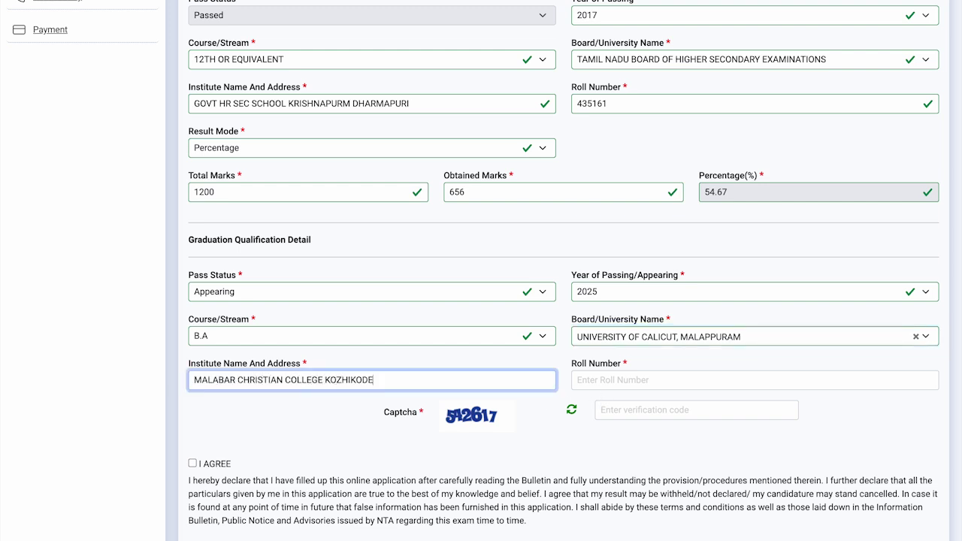
key("Tab")
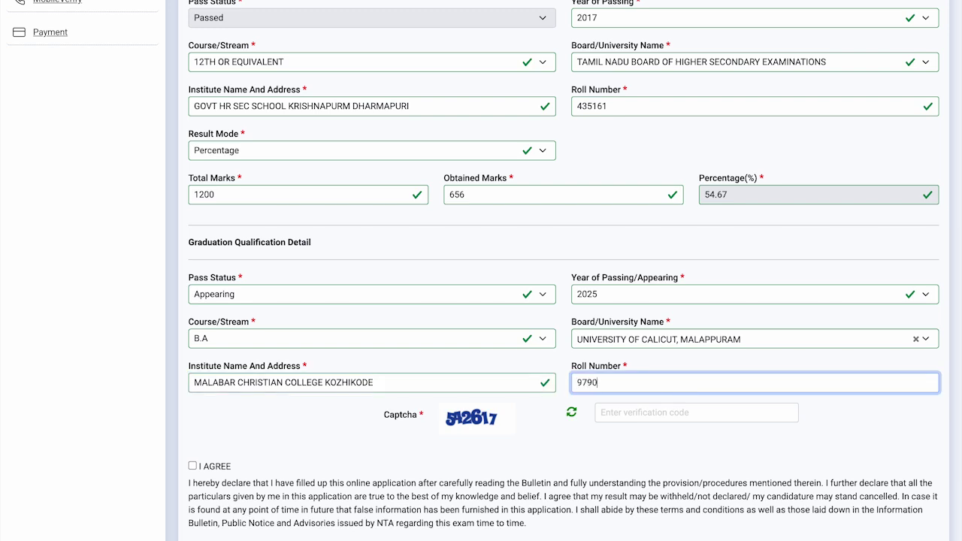
key("Caps_Lock")
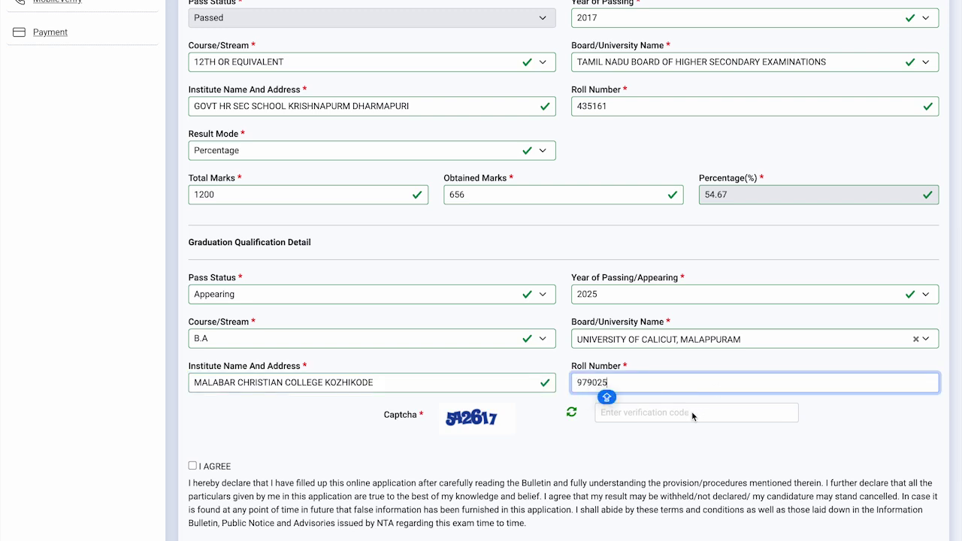
Enter the captcha, accept the declaration and save the qualification details.
left_click(643, 415)
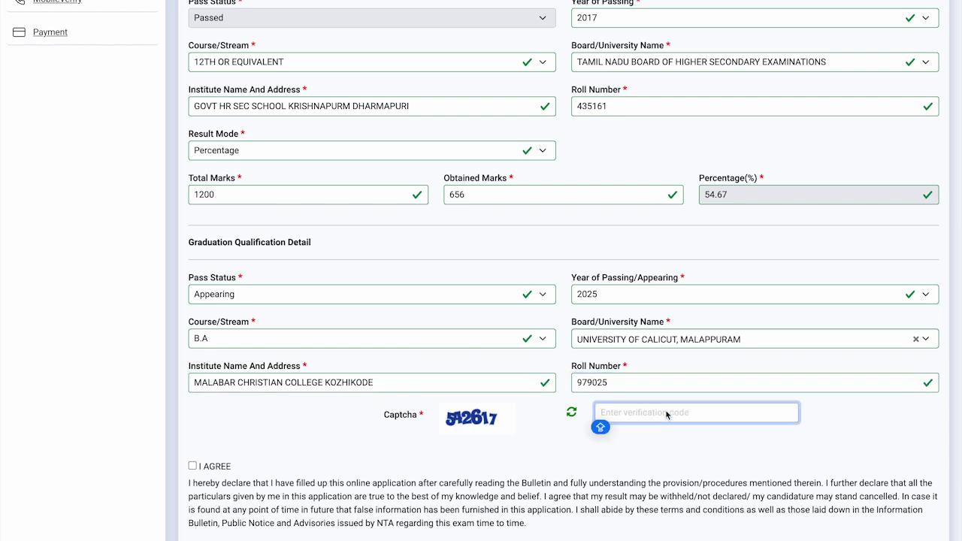
type("5426")
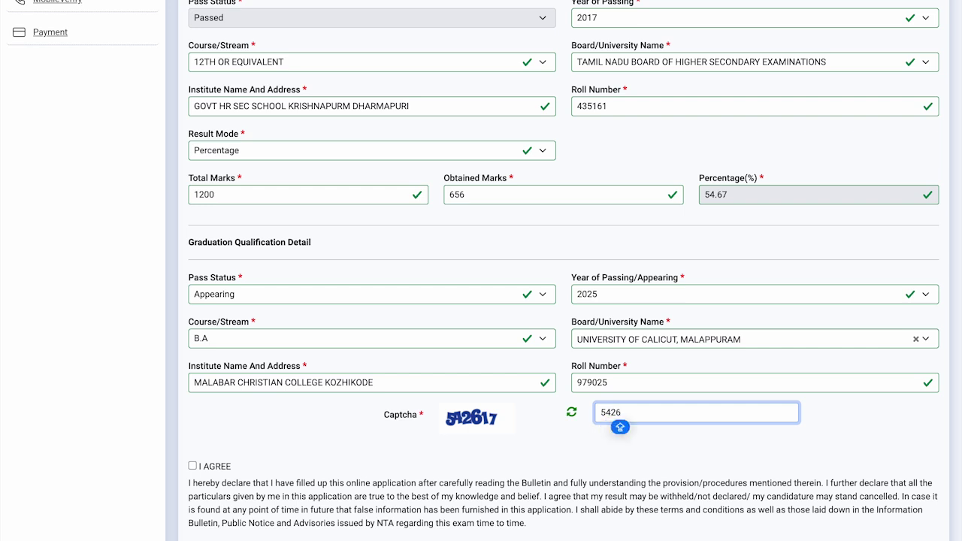
type("17")
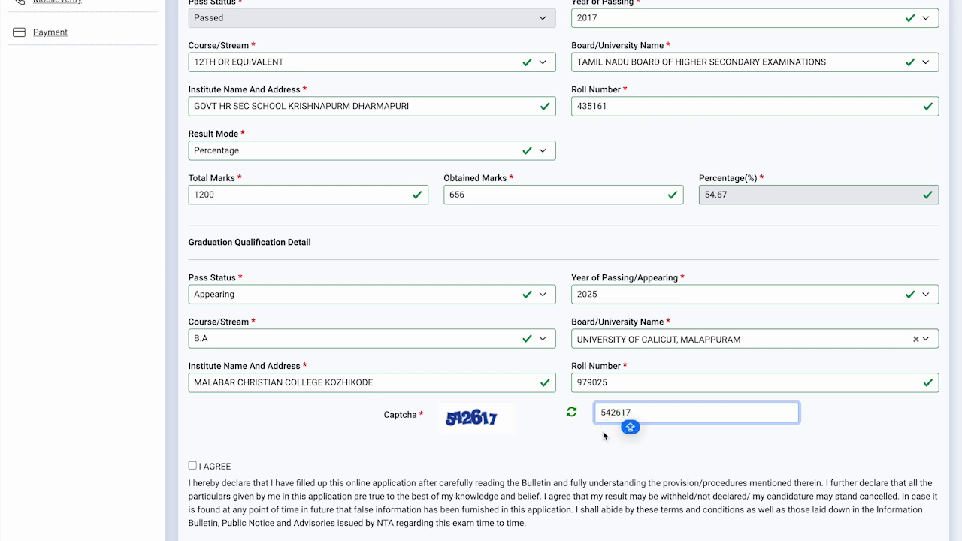
left_click(707, 468)
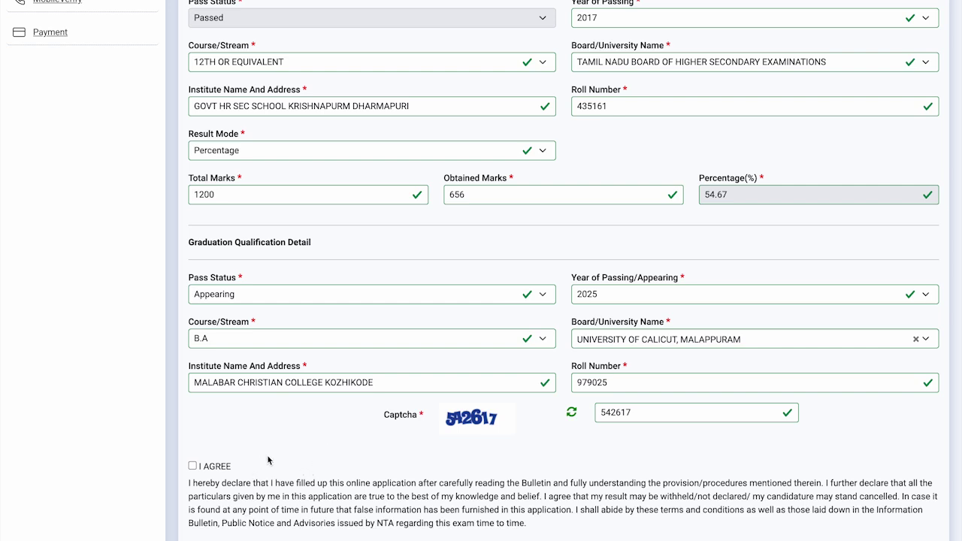
left_click(192, 466)
scroll(192, 375, "down", 2)
left_click(897, 443)
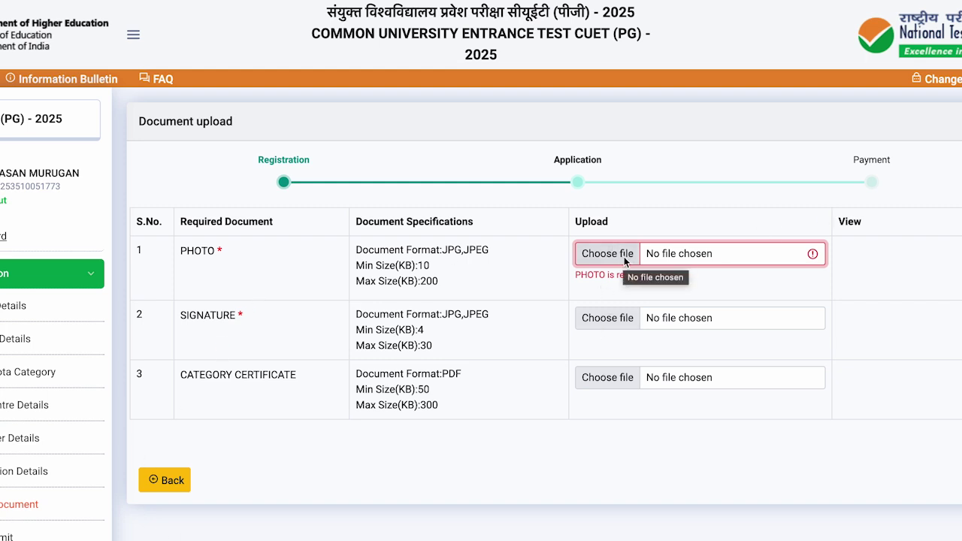
Upload the photo, signature and category certificate files, then save the documents.
left_click(607, 253)
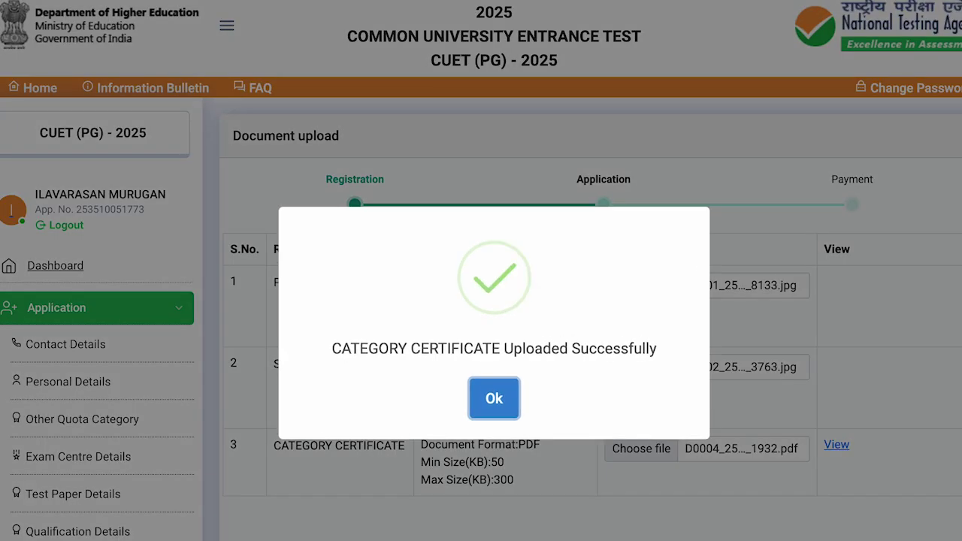
left_click(493, 397)
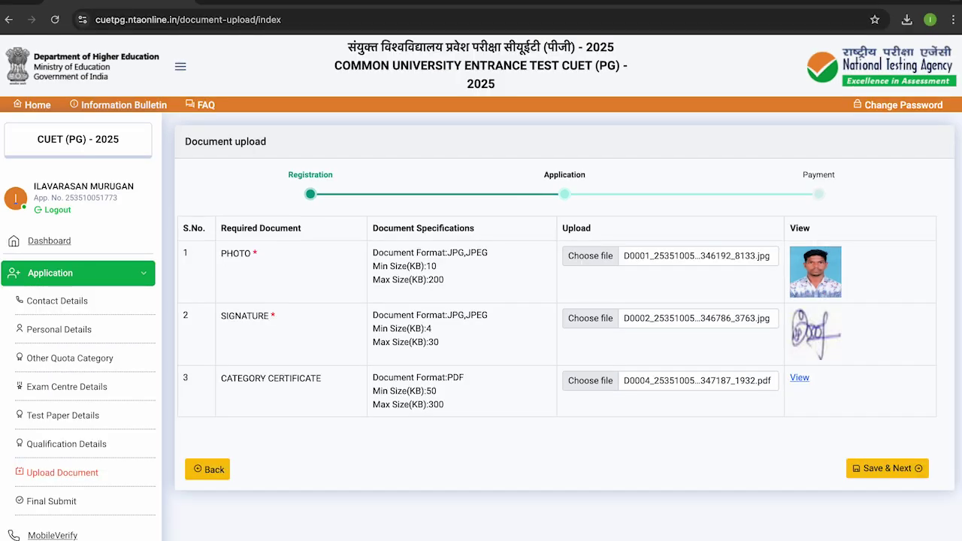
scroll(743, 472, "down", 2)
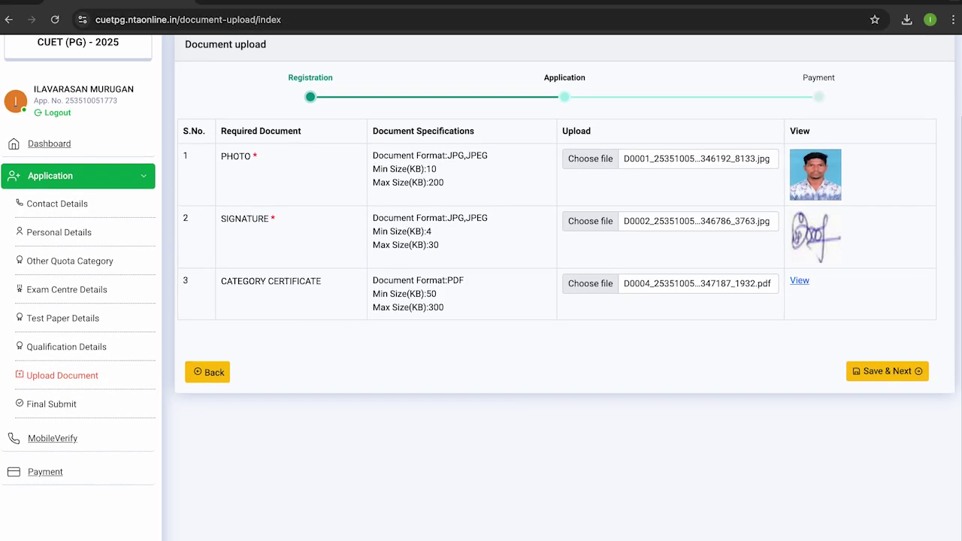
left_click(897, 371)
Acknowledge the documents save, review the application form, and open the mobile verification page.
left_click(479, 367)
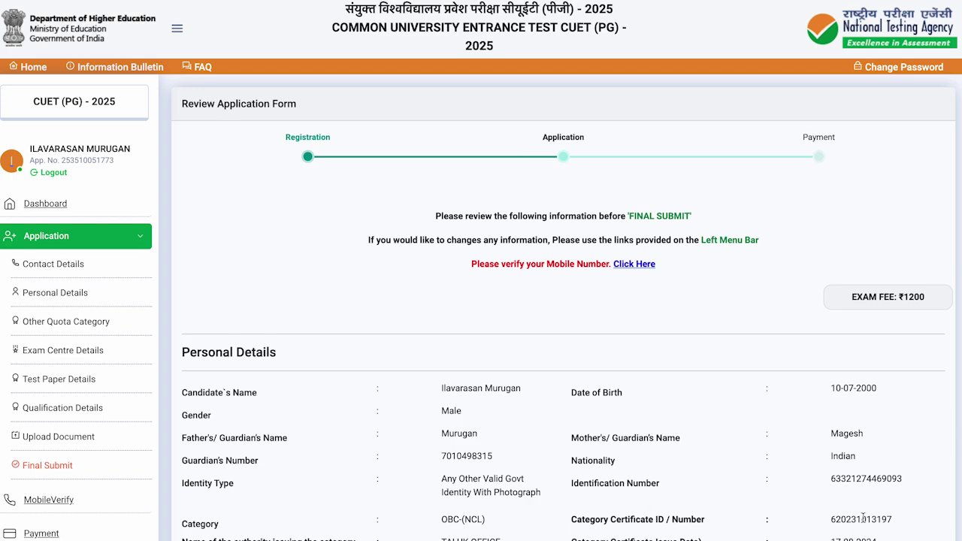
scroll(862, 518, "down", 1)
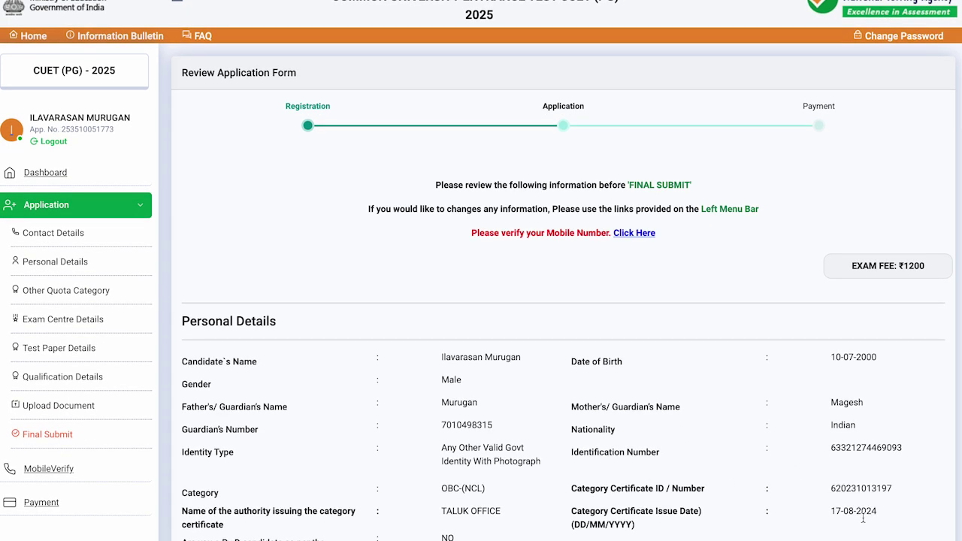
scroll(863, 518, "down", 3)
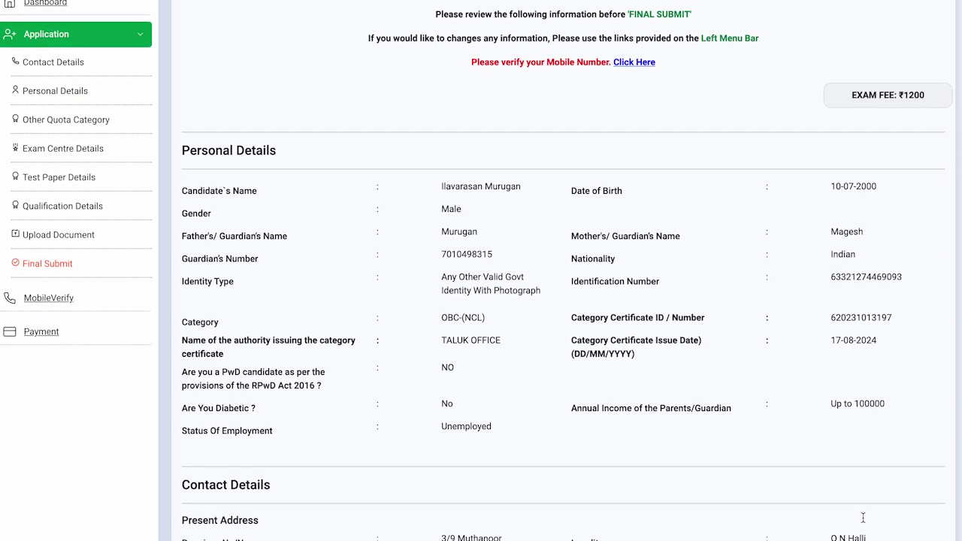
scroll(864, 523, "down", 15)
scroll(750, 426, "up", 20)
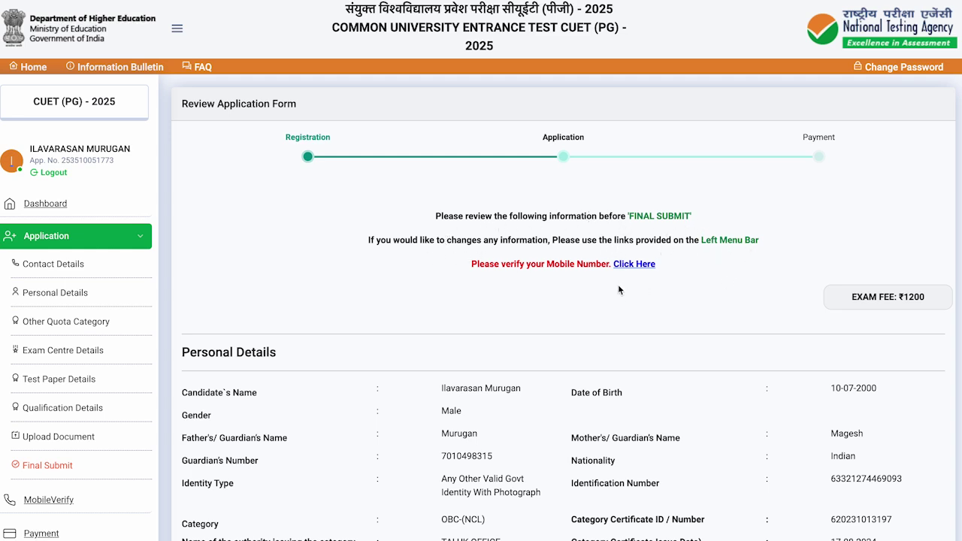
left_click(619, 263)
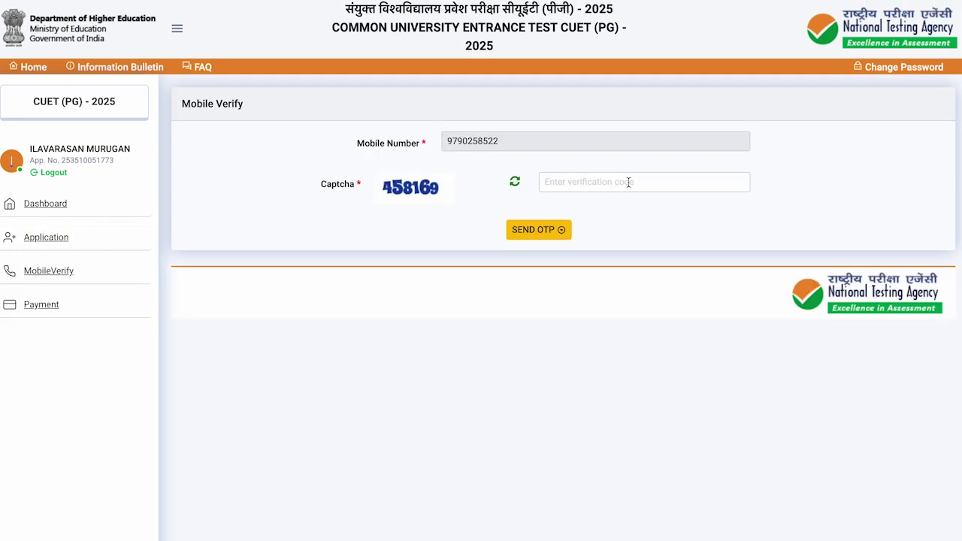
Enter the captcha and send an OTP to the registered mobile number.
left_click(628, 181)
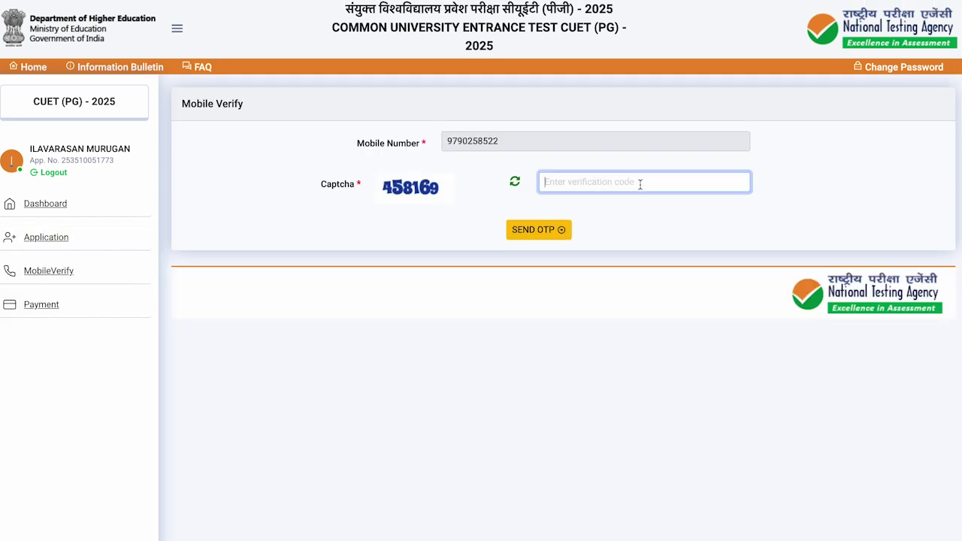
type("991012")
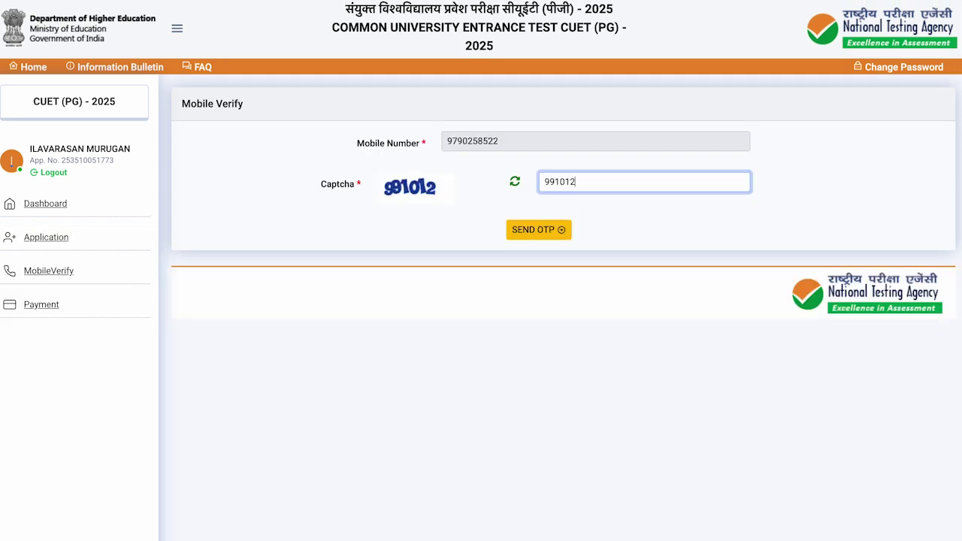
left_click(538, 230)
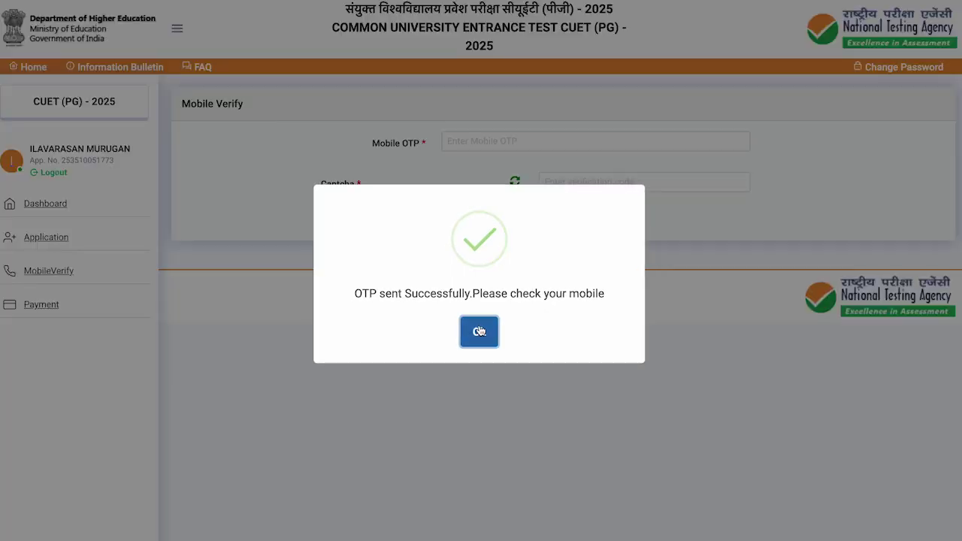
left_click(477, 449)
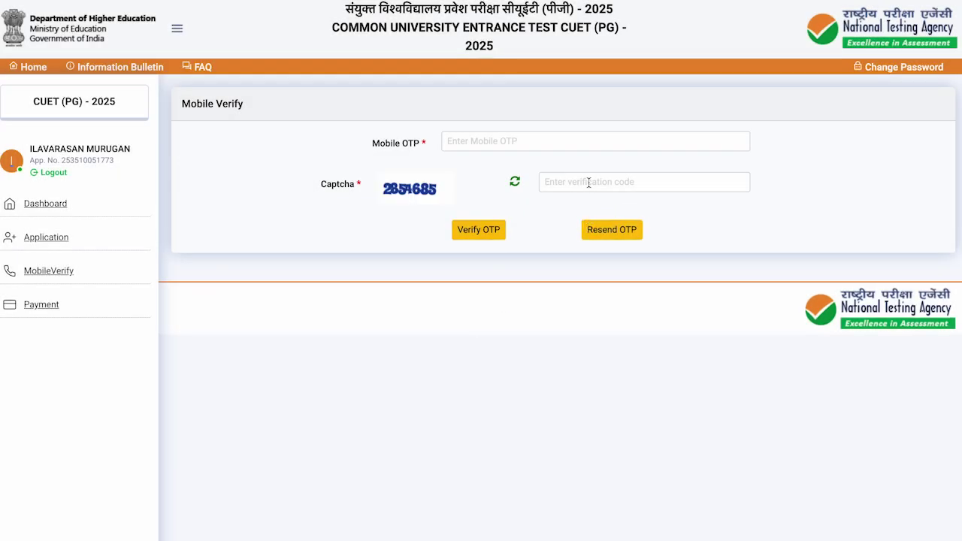
Enter the received mobile OTP and new captcha, and verify the mobile number.
left_click(523, 140)
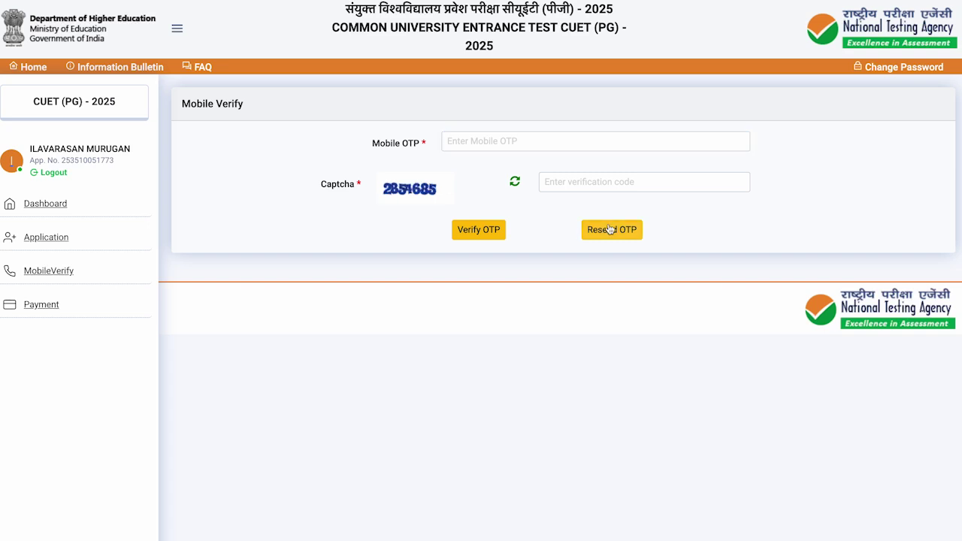
left_click(524, 140)
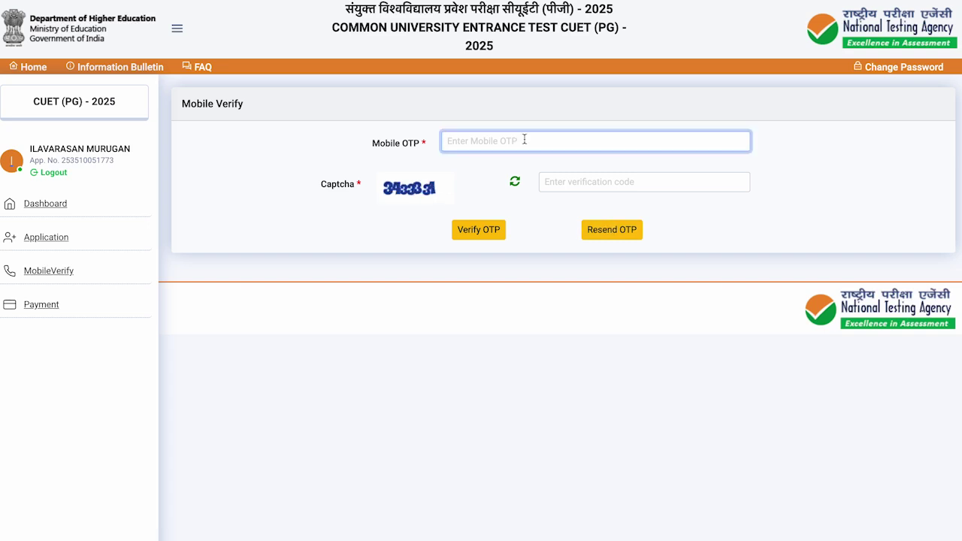
left_click(596, 180)
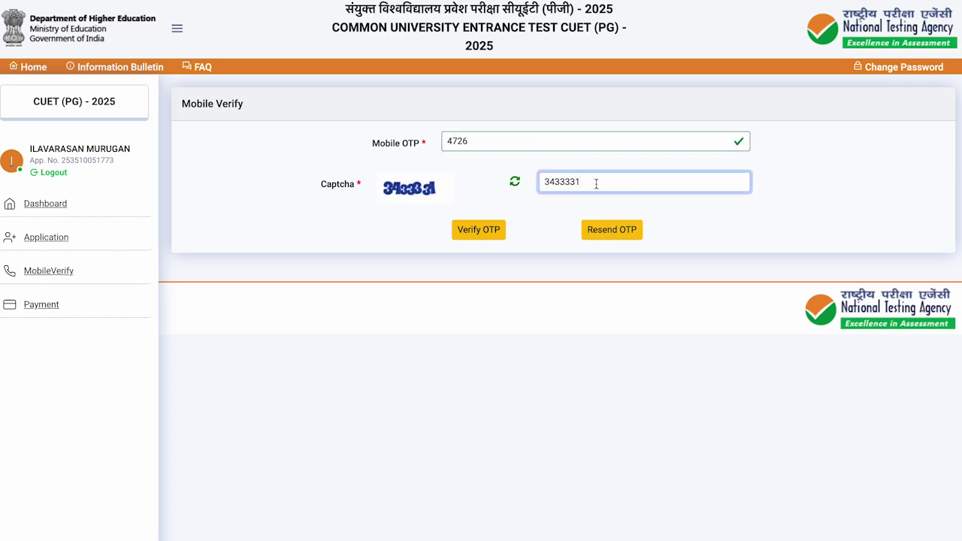
left_click(478, 229)
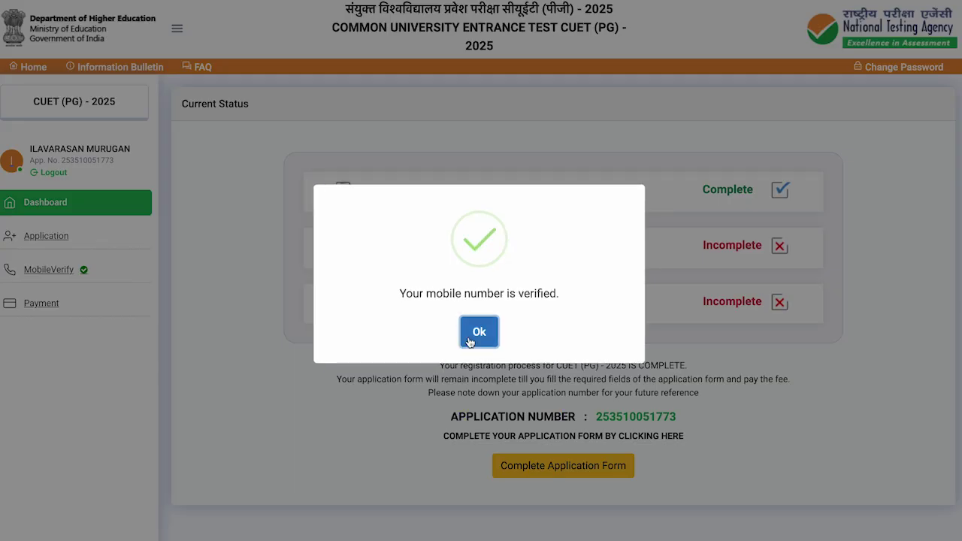
left_click(476, 392)
scroll(721, 403, "down", 2)
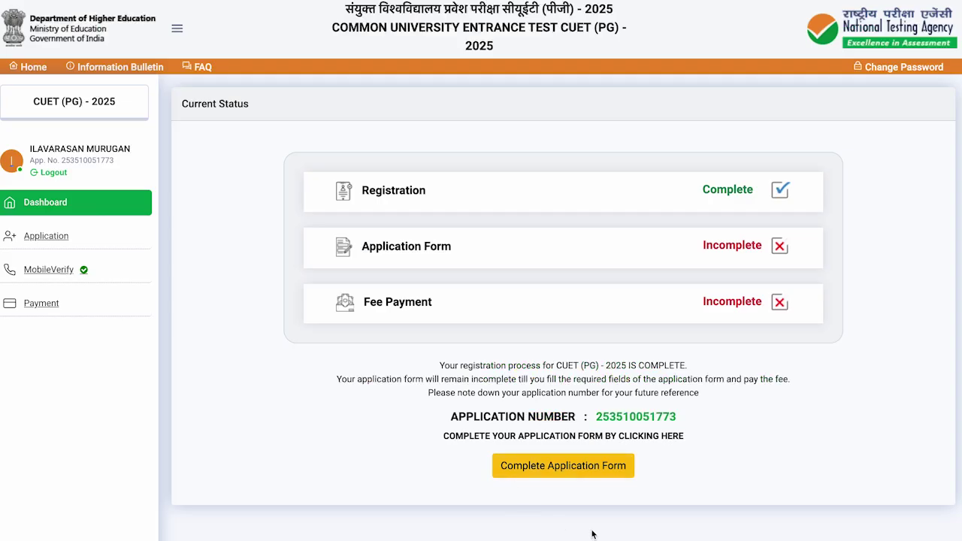
Reopen the completed application form for review and begin its final submission.
scroll(591, 532, "up", 2)
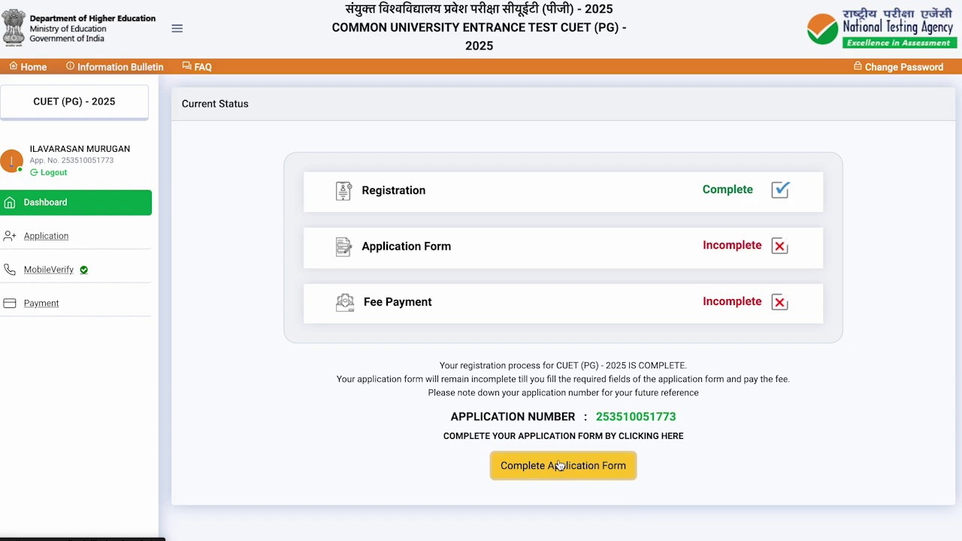
left_click(559, 466)
scroll(730, 353, "down", 2)
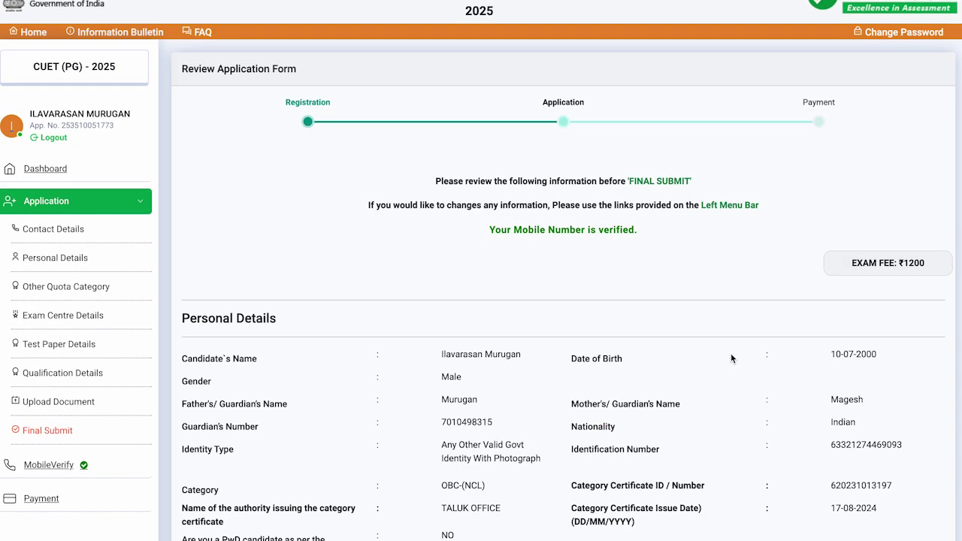
scroll(730, 353, "down", 7)
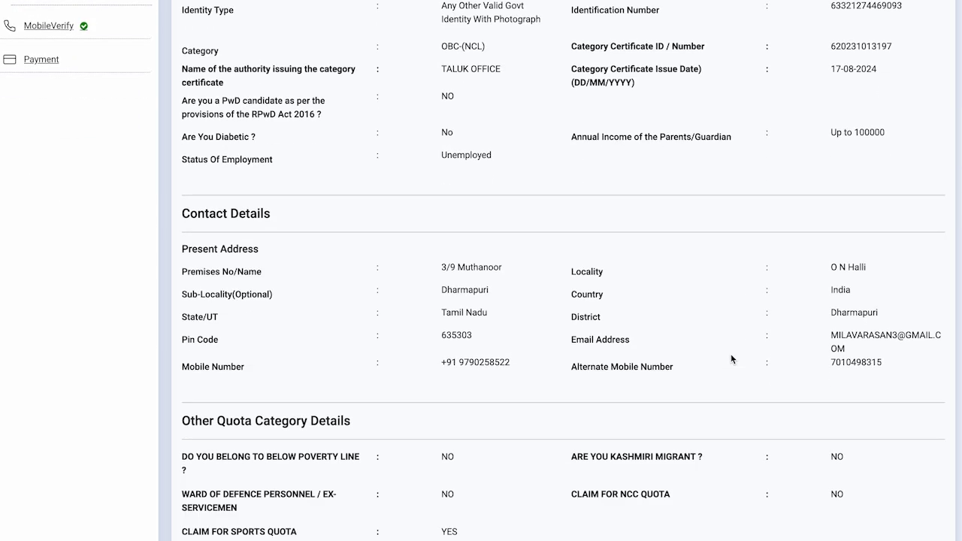
scroll(730, 358, "down", 15)
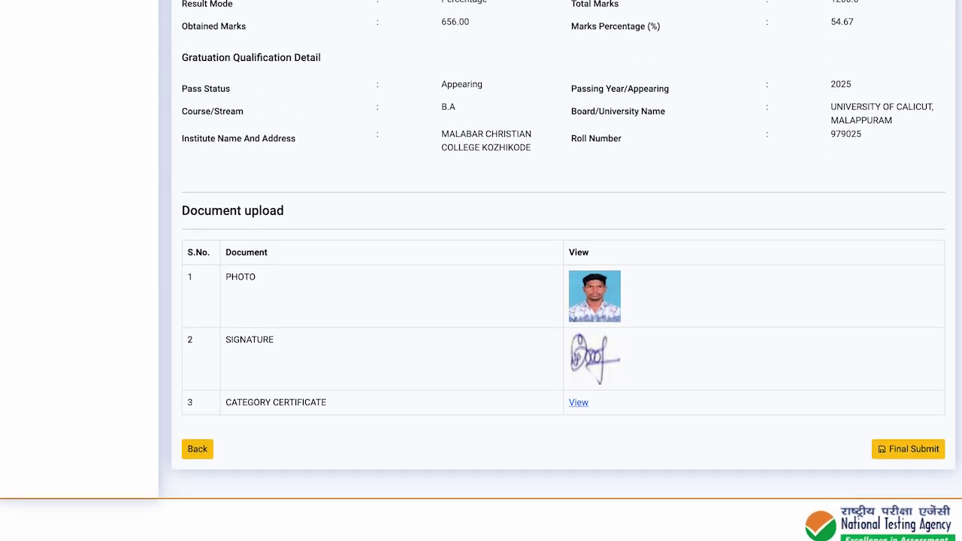
left_click(909, 456)
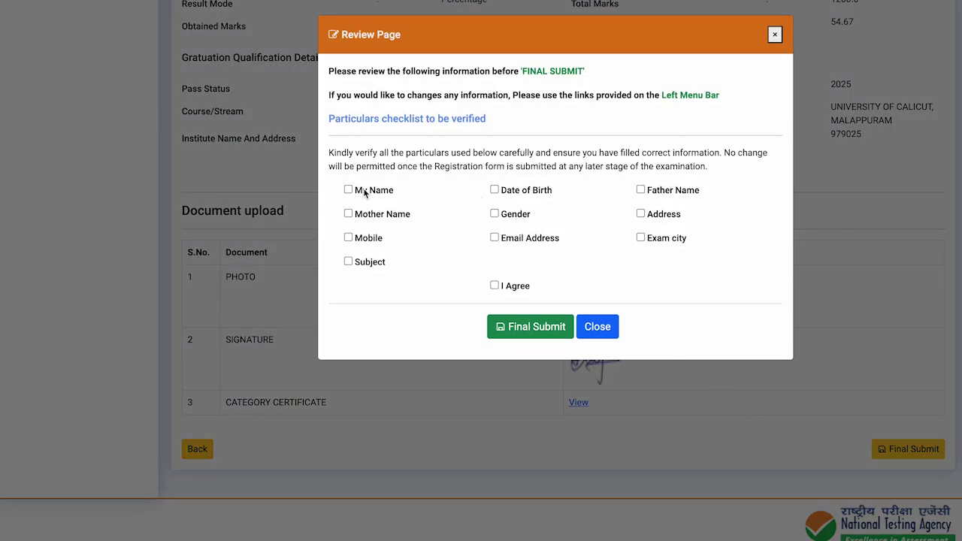
Confirm all ten checklist particulars, from name to subject, accept the declaration, and submit.
left_click(350, 191)
left_click(495, 191)
left_click(641, 191)
left_click(348, 214)
left_click(494, 214)
left_click(641, 214)
left_click(640, 238)
left_click(494, 237)
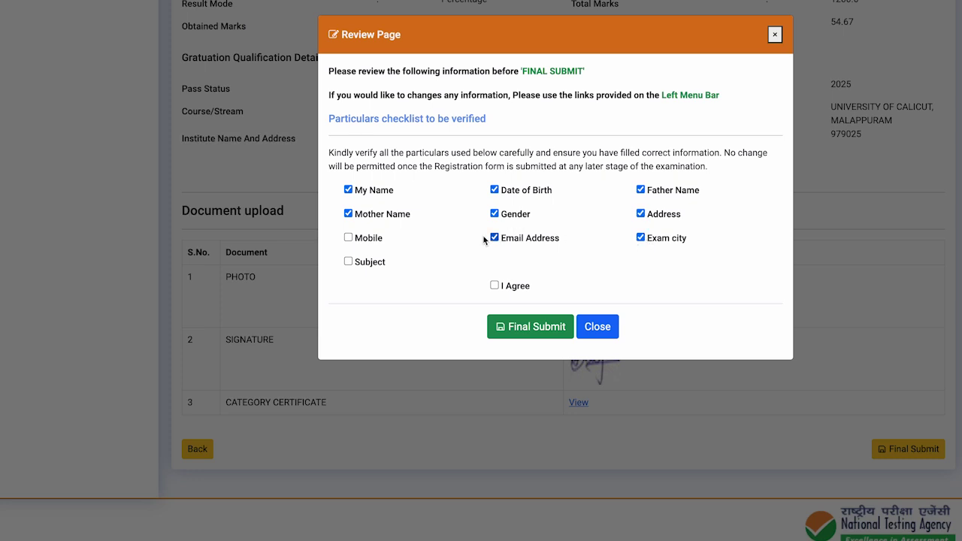
left_click(348, 238)
left_click(349, 261)
left_click(495, 286)
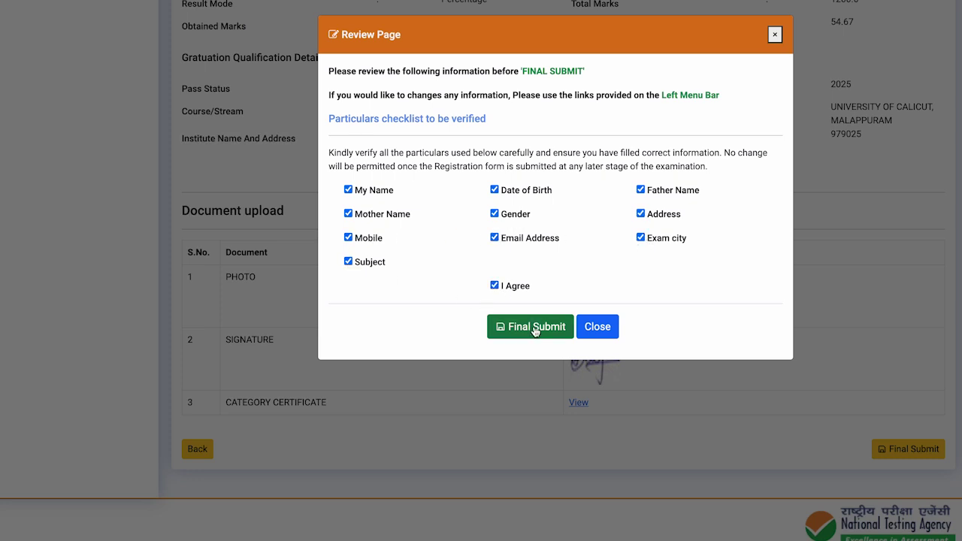
left_click(536, 327)
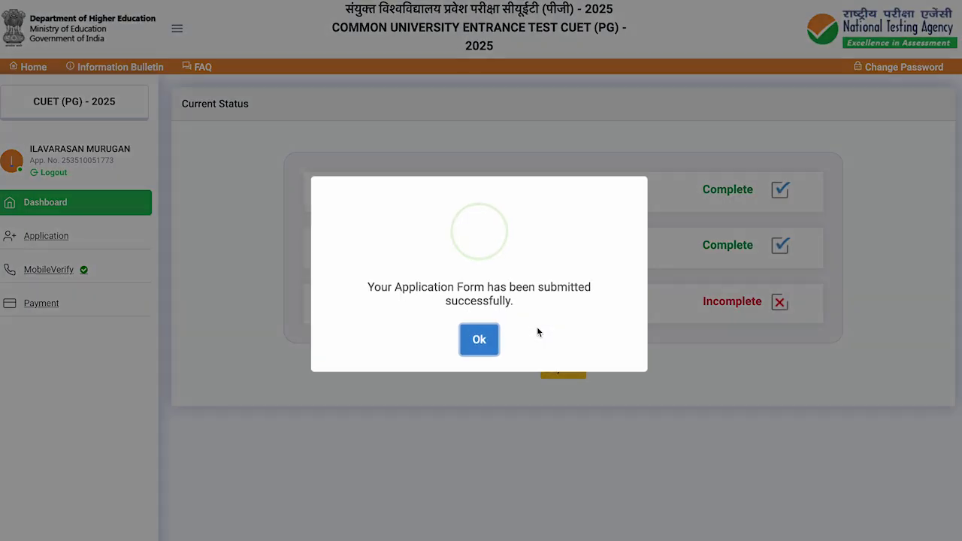
Dismiss the submission message and go to the ₹1200 fee payment page.
left_click(478, 342)
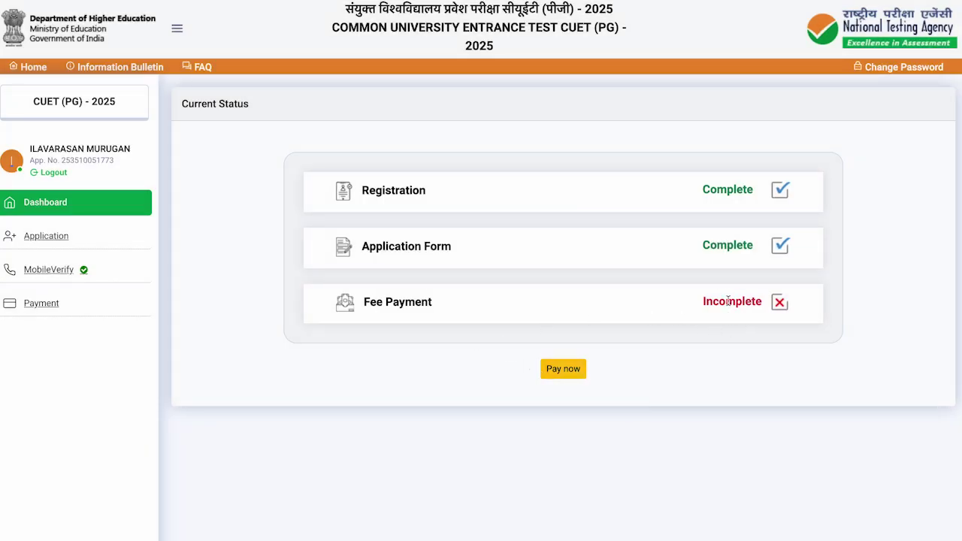
left_click(563, 369)
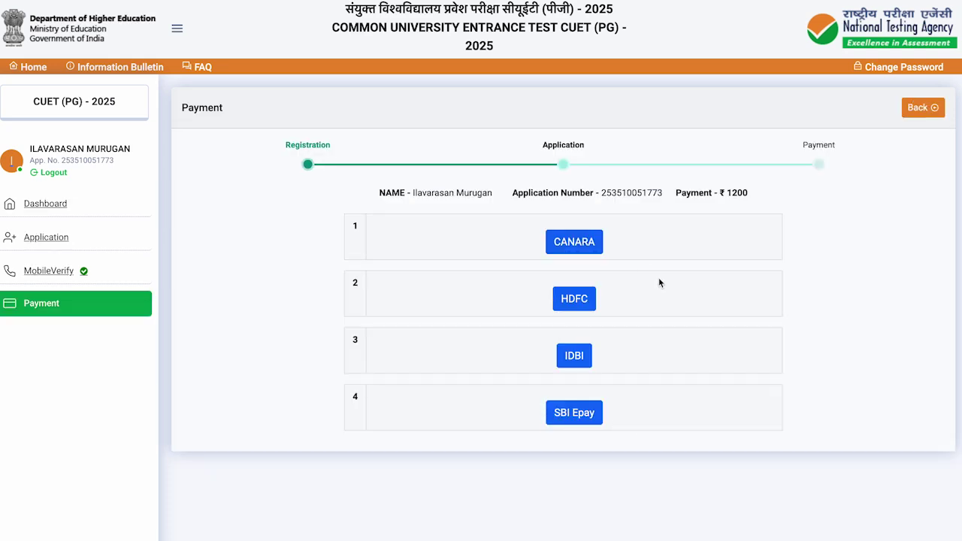
scroll(704, 383, "down", 2)
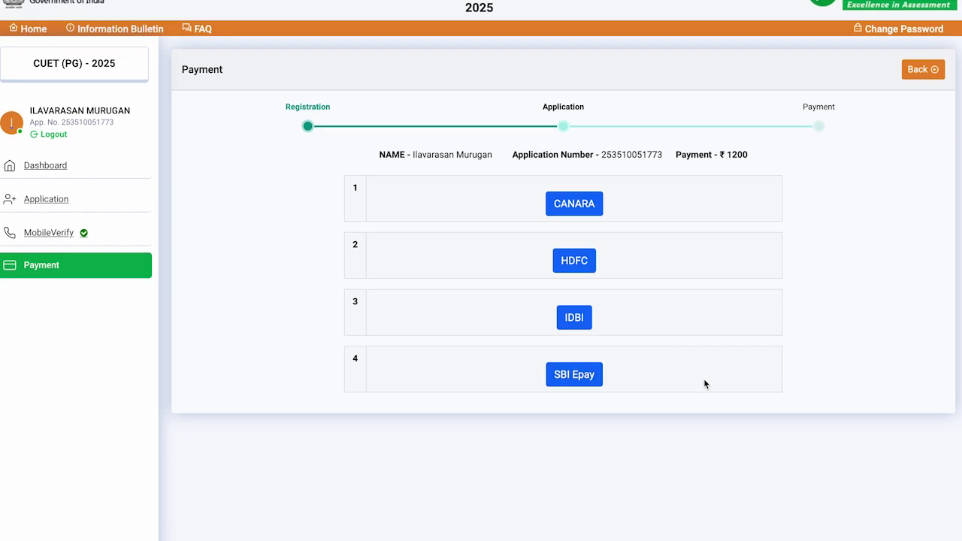
scroll(706, 380, "up", 2)
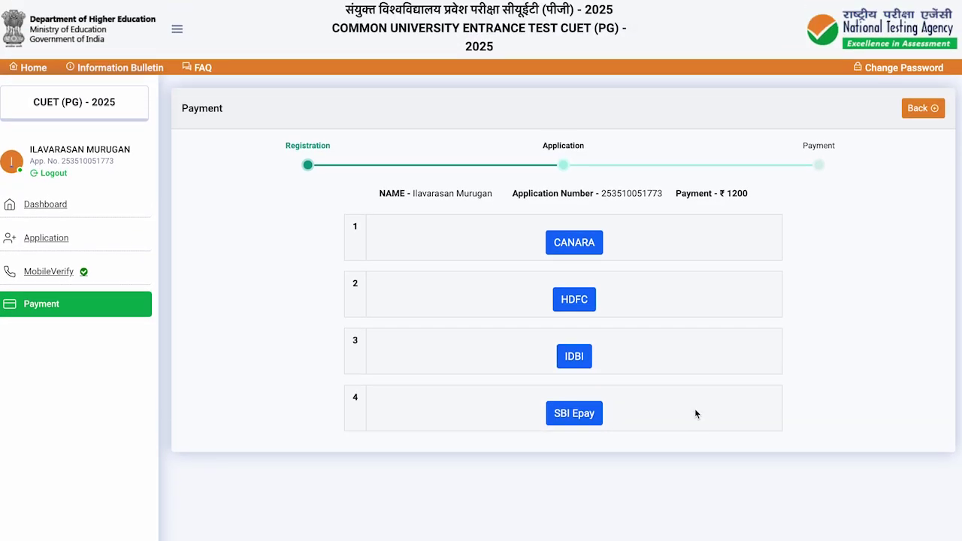
Choose SBI Epay, select UPI, and pick QR code as the payment method.
left_click(586, 412)
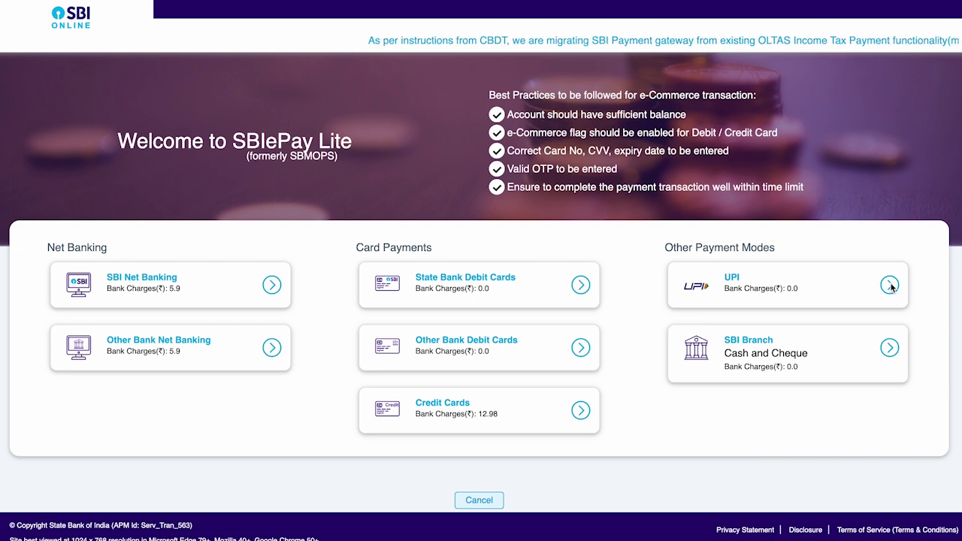
left_click(889, 284)
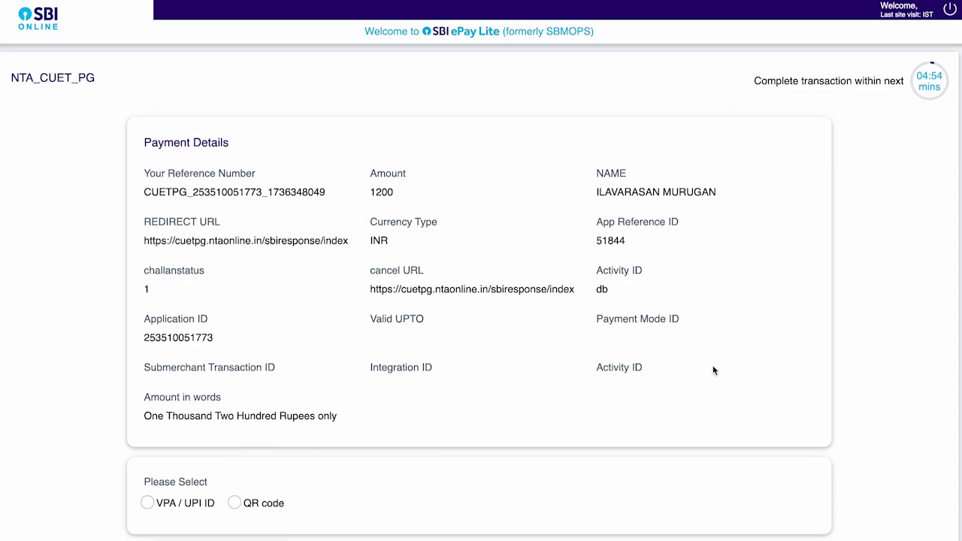
scroll(713, 368, "down", 3)
scroll(713, 365, "down", 2)
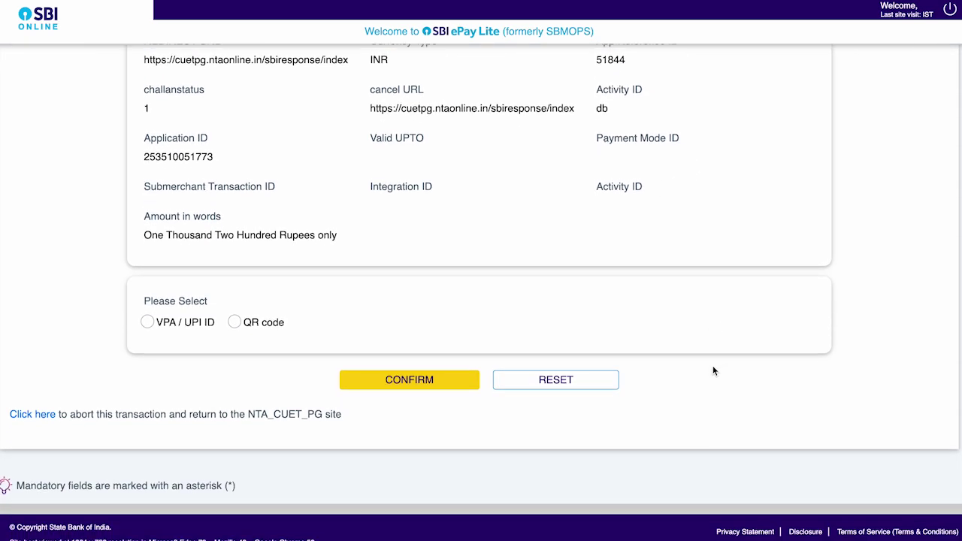
left_click(238, 324)
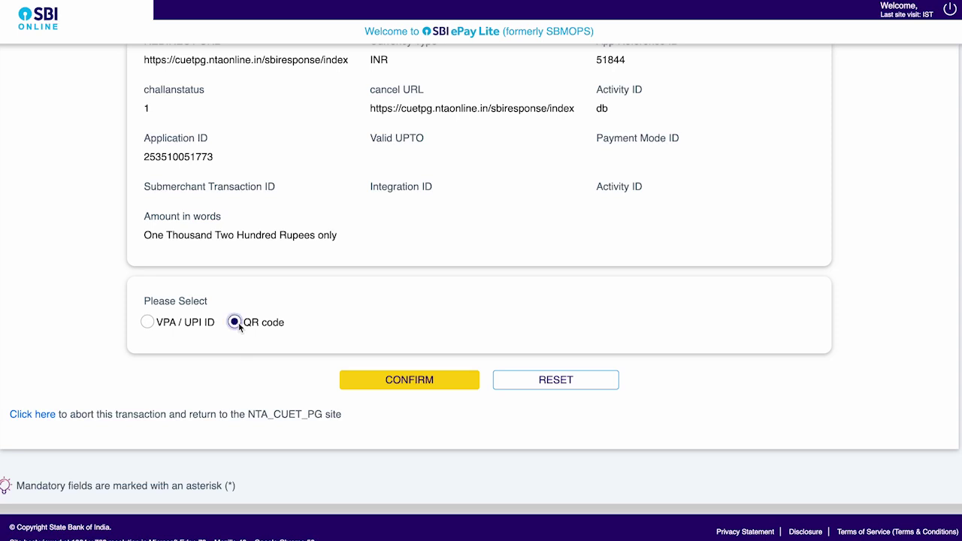